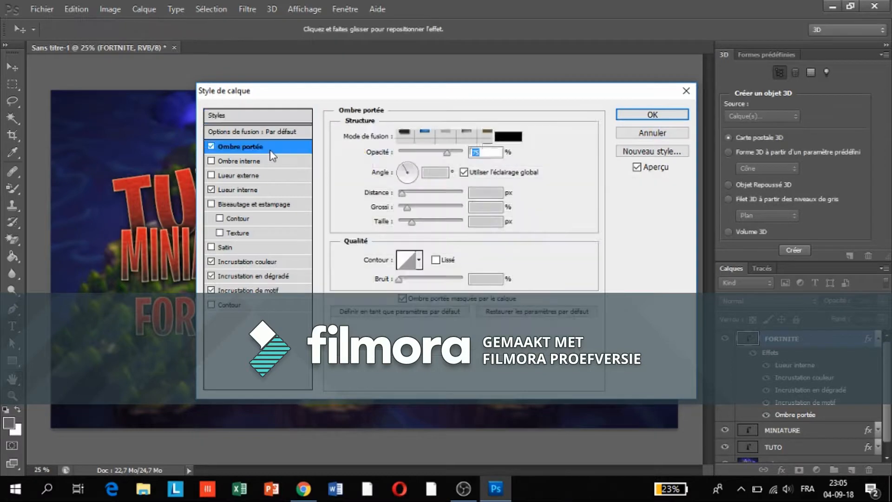
Step: Review the inner glow, color overlay, gradient overlay and pattern overlay settings of the FORTNITE layer style, then accept the style
left_click(269, 191)
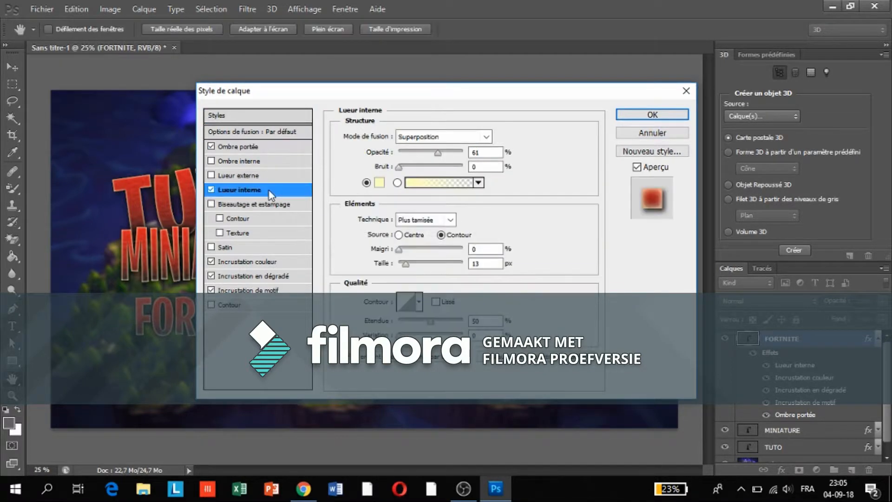
left_click(259, 263)
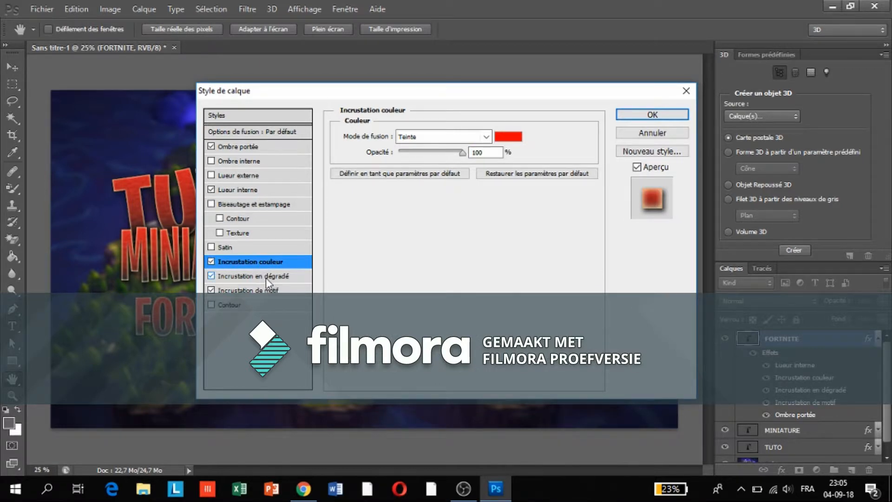
left_click(266, 276)
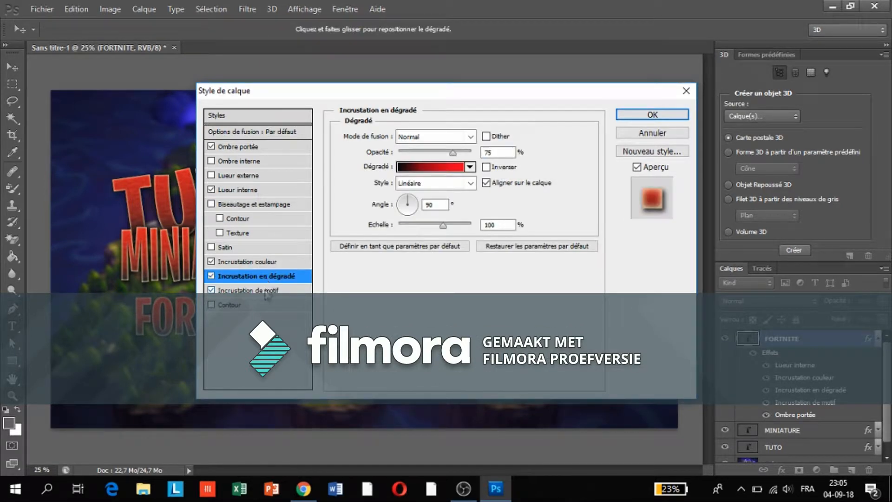
left_click(266, 291)
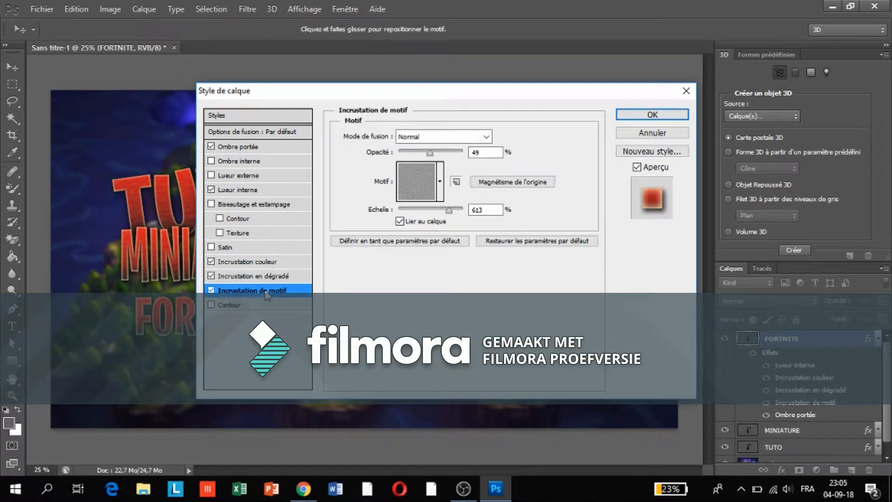
left_click(653, 115)
Step: Position the FORTNITE text directly beneath MINIATURE and scale it to about 109% width and 122.5% height
left_click_drag(276, 317, 256, 296)
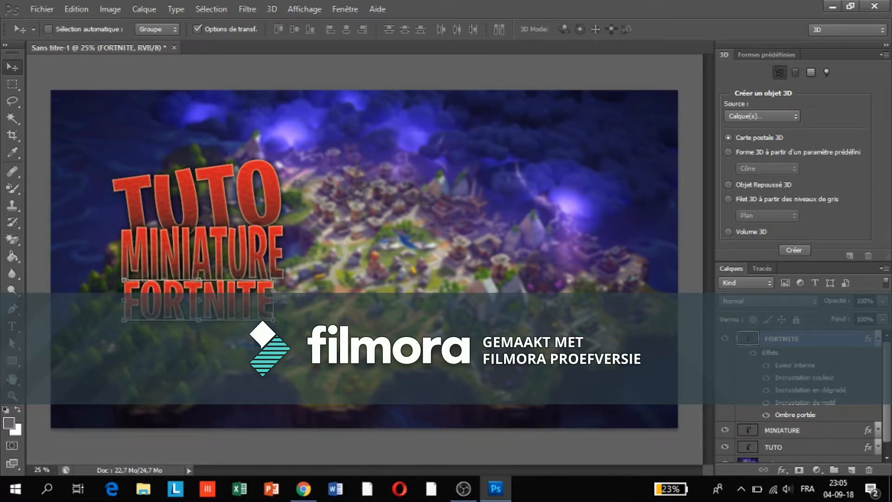
key("ctrl+t")
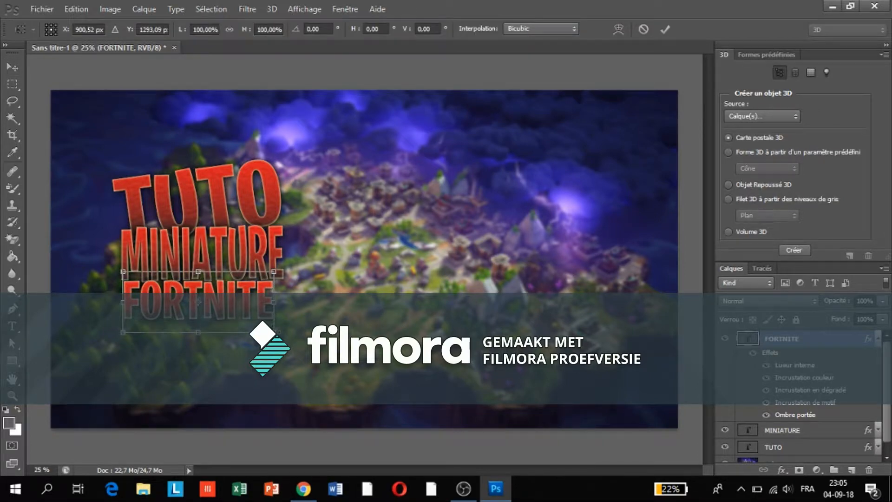
left_click_drag(274, 332, 286, 346)
mouse_move(250, 300)
left_mouse_down()
mouse_move(247, 325)
mouse_move(248, 295)
left_mouse_up()
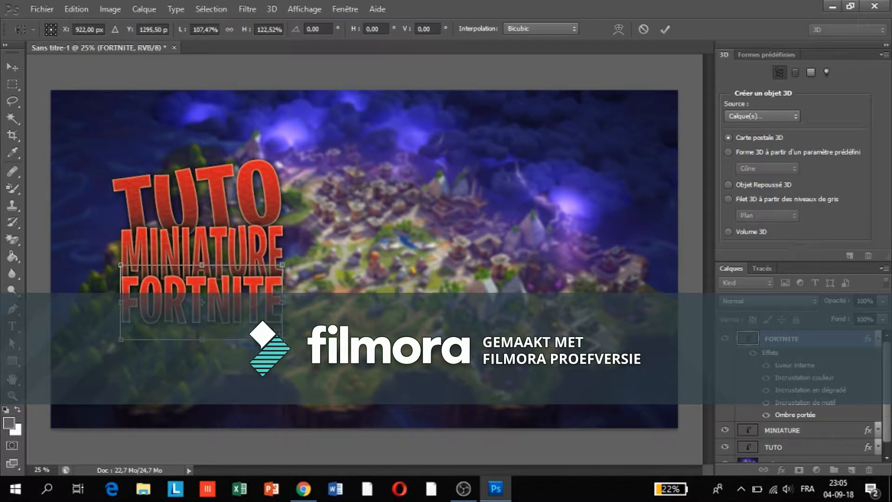
left_click_drag(282, 339, 286, 340)
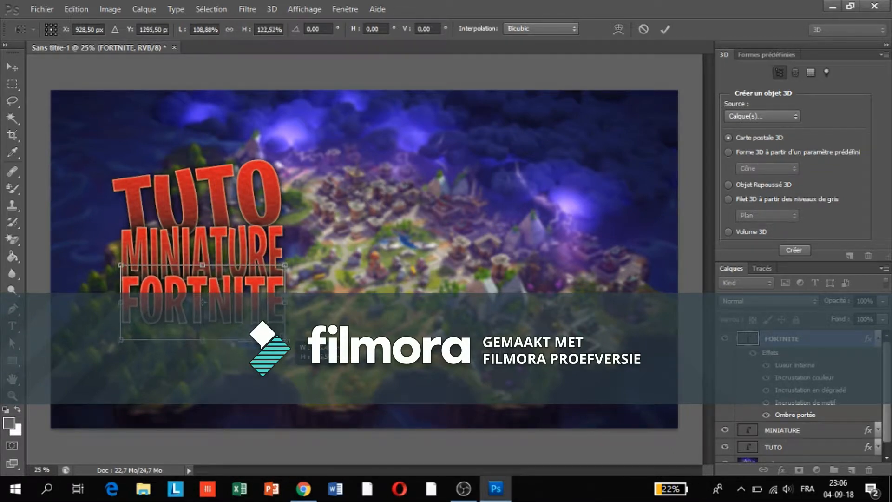
left_click(14, 66)
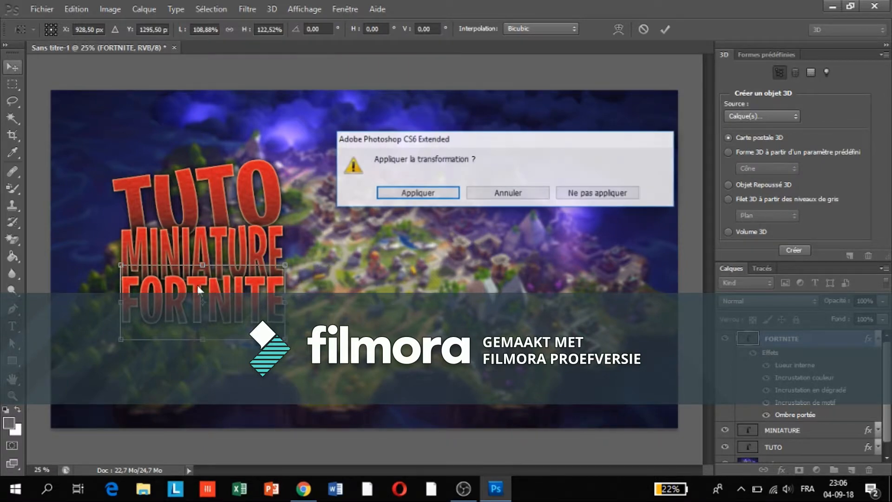
left_click(421, 192)
left_click_drag(229, 299, 229, 300)
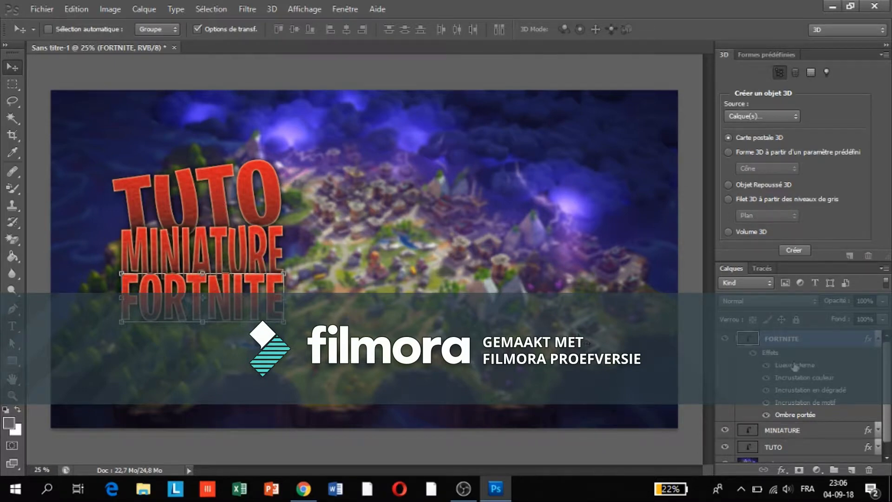
Step: Rotate the TUTO text about 3.7° clockwise with its height at about 88.5%, and align it just above MINIATURE
left_click(877, 339)
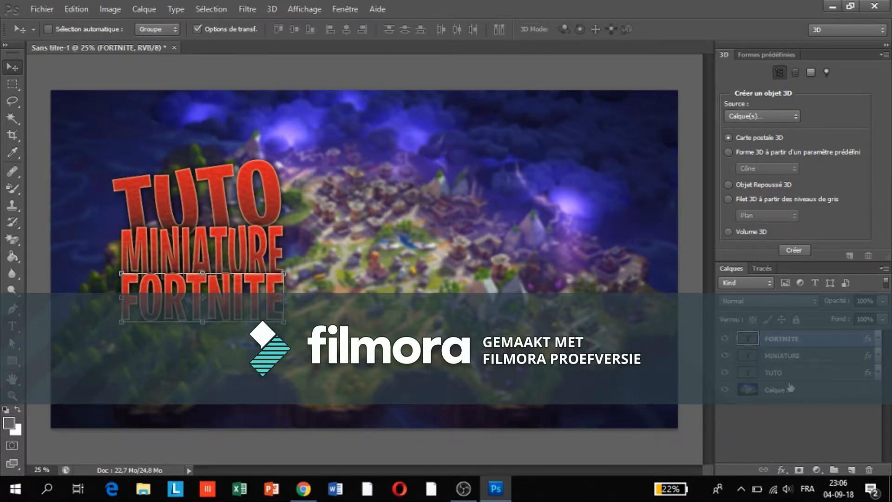
left_click(780, 373)
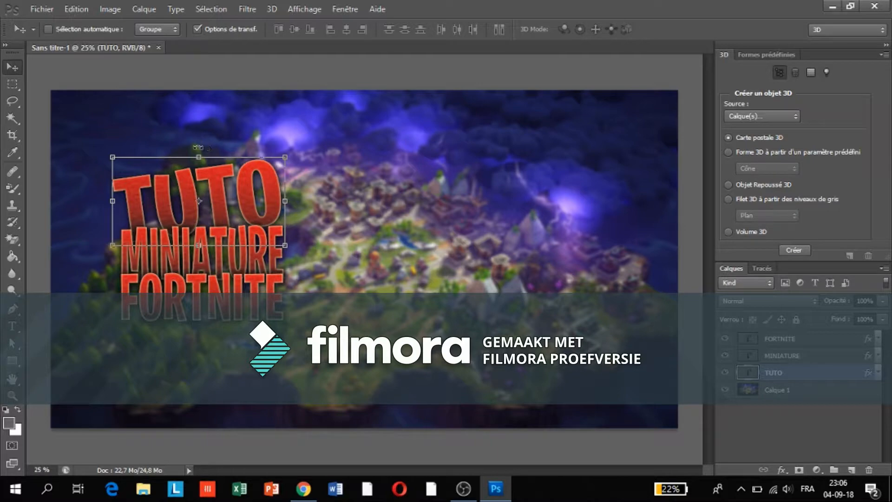
left_click_drag(200, 150, 218, 182)
left_click_drag(196, 138, 206, 148)
left_click(17, 69)
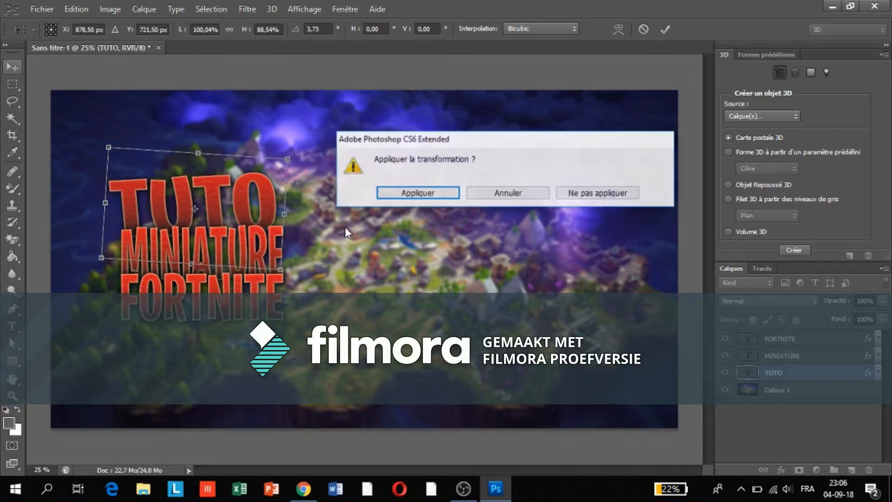
left_click(401, 192)
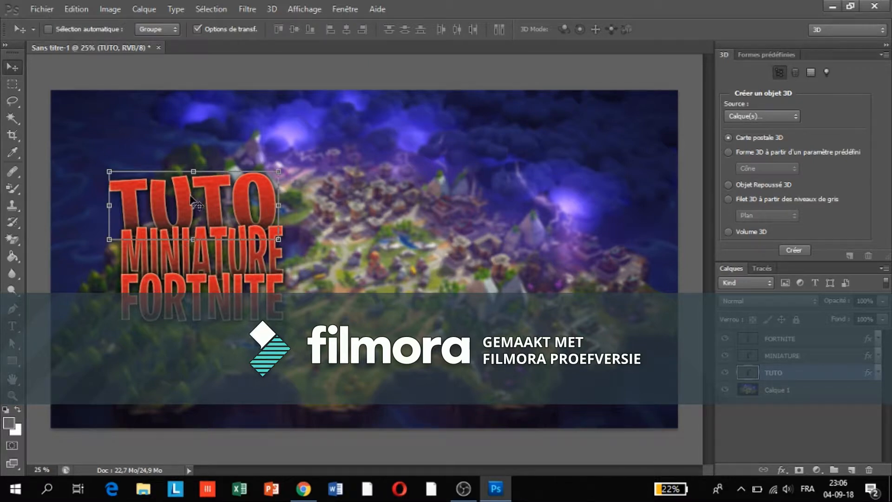
left_click_drag(191, 195, 195, 199)
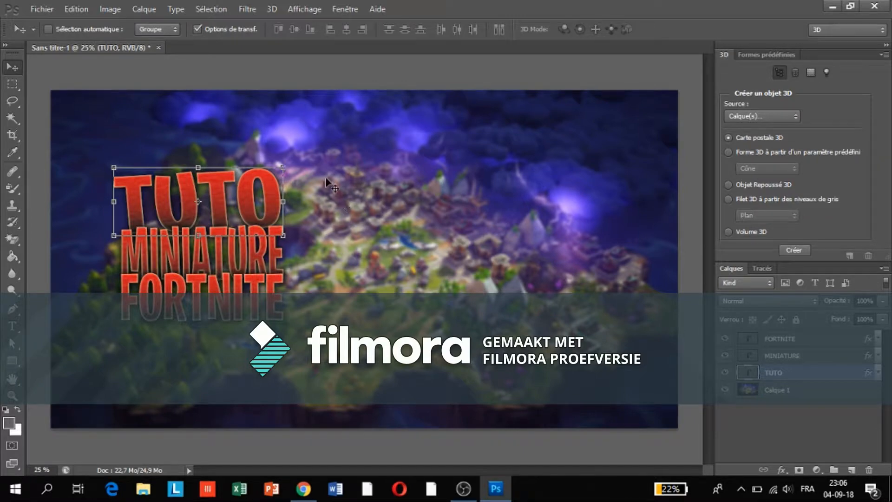
Step: Switch to Chrome and open the home page of the fnbr.co Fortnite cosmetics site
left_click(303, 488)
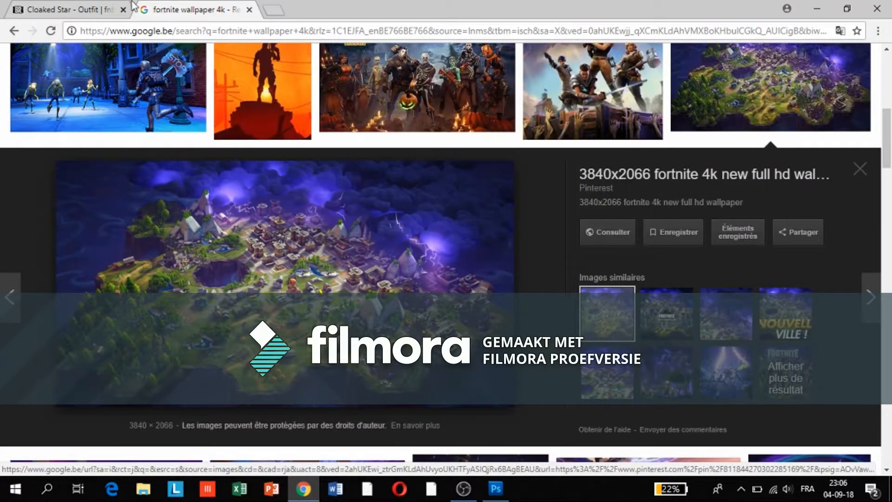
left_click(70, 9)
scroll(372, 232, "down", 4)
scroll(355, 293, "down", 3)
scroll(326, 278, "up", 3)
left_click(69, 117)
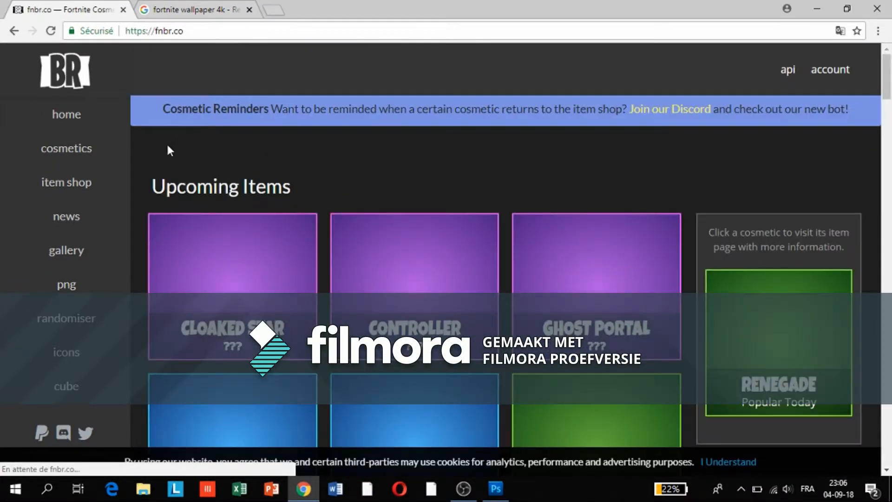
Step: Browse the upcoming and all-items listings on fnbr.co for a suitable character outfit
scroll(361, 275, "down", 1)
scroll(361, 275, "down", 18)
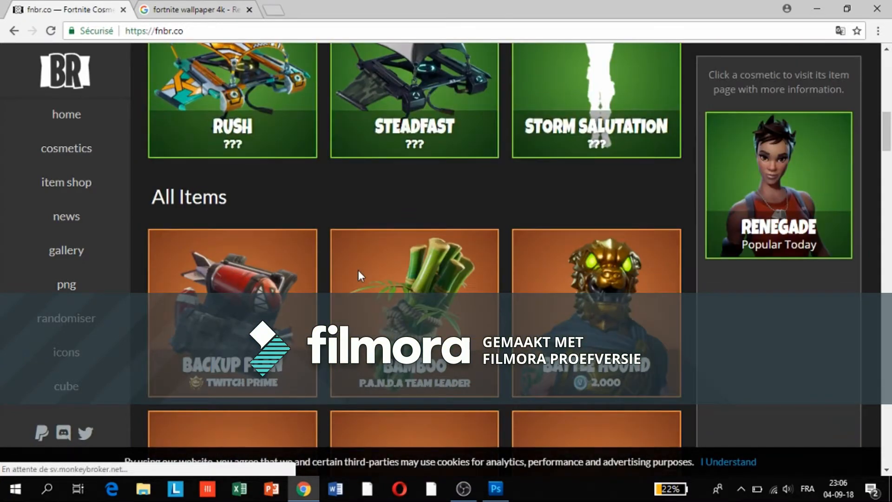
scroll(320, 288, "down", 10)
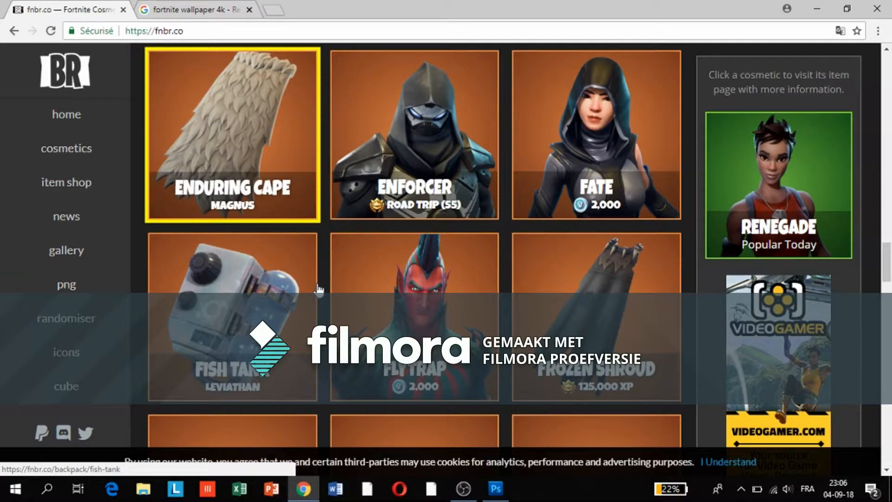
scroll(319, 289, "down", 10)
scroll(319, 289, "up", 15)
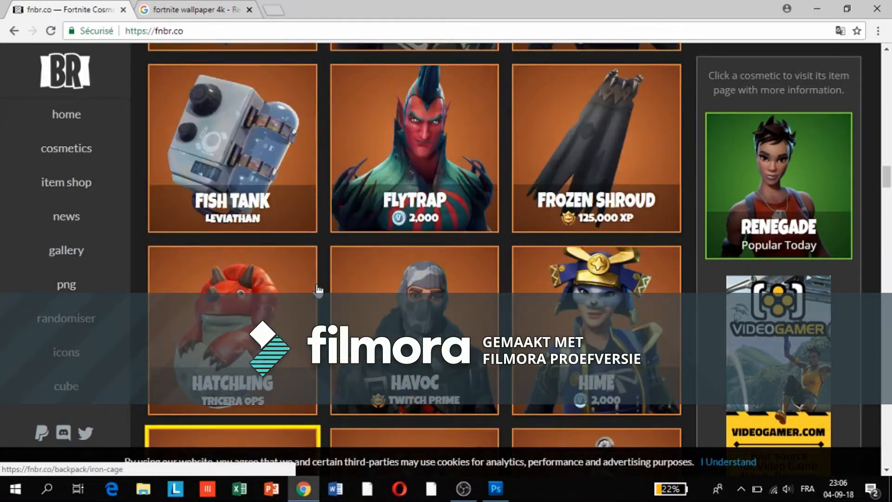
scroll(358, 284, "up", 15)
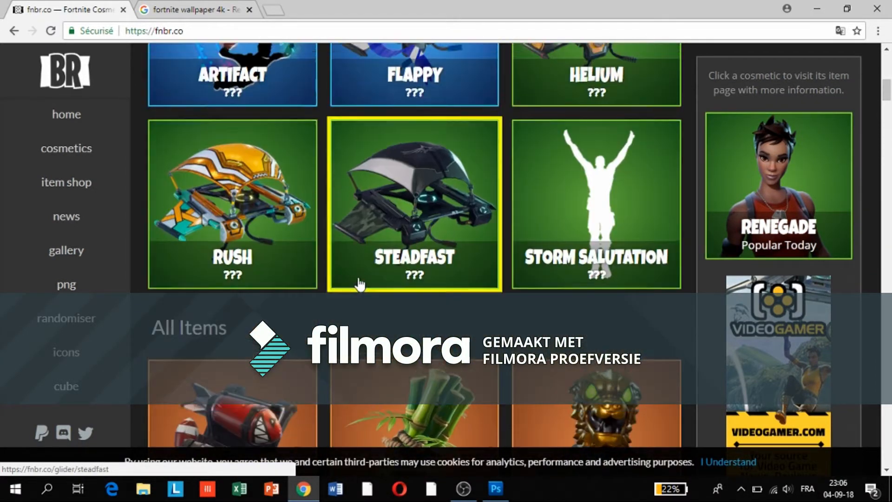
scroll(324, 285, "down", 5)
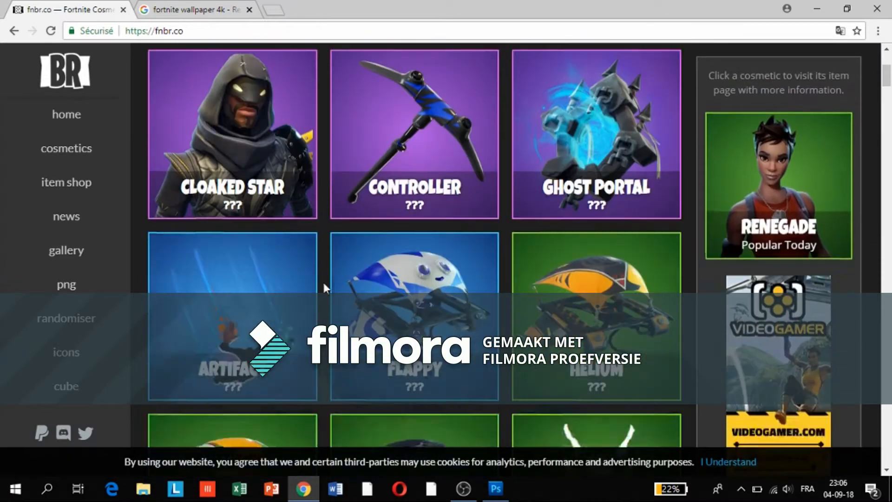
scroll(323, 281, "down", 3)
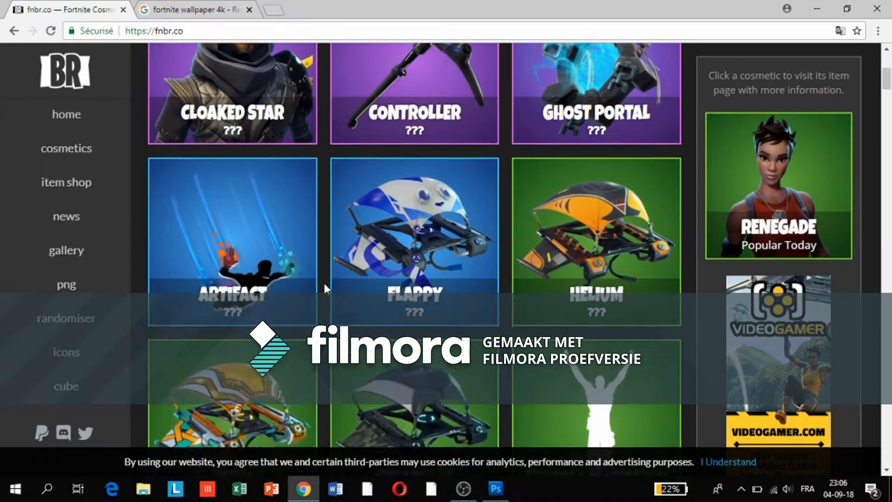
scroll(325, 283, "up", 4)
scroll(323, 285, "up", 2)
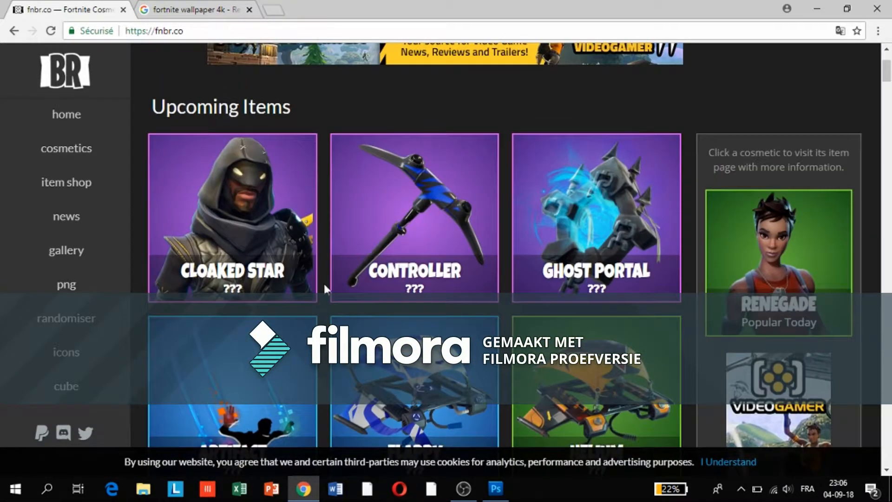
scroll(324, 286, "down", 12)
scroll(323, 281, "down", 3)
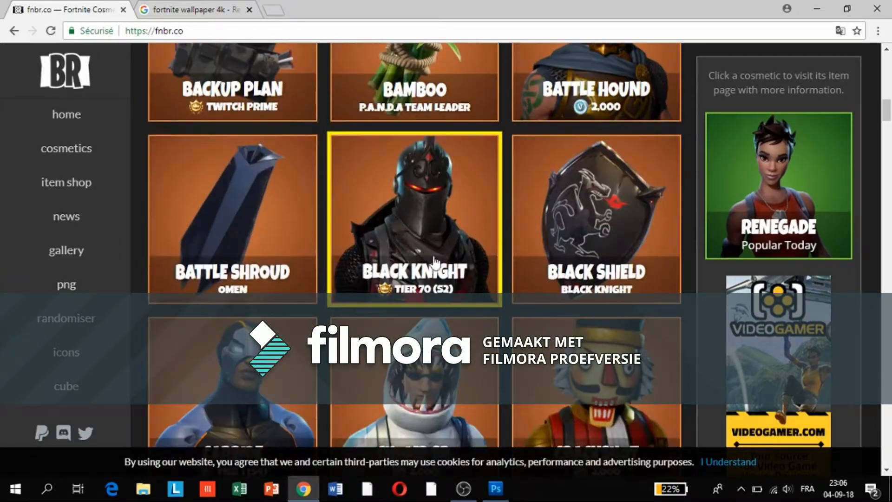
scroll(565, 246, "down", 8)
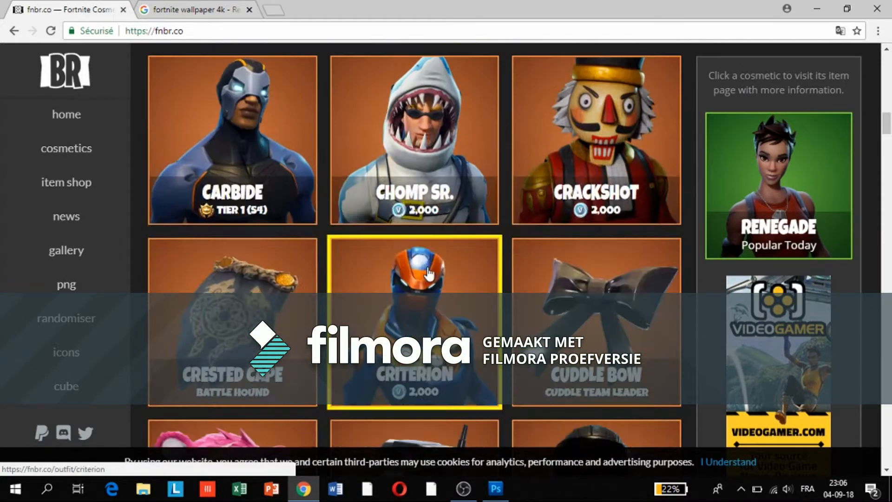
scroll(604, 265, "up", 5)
Step: Open the Crackshot outfit page and copy its Featured image with the transparent background
left_click(607, 268)
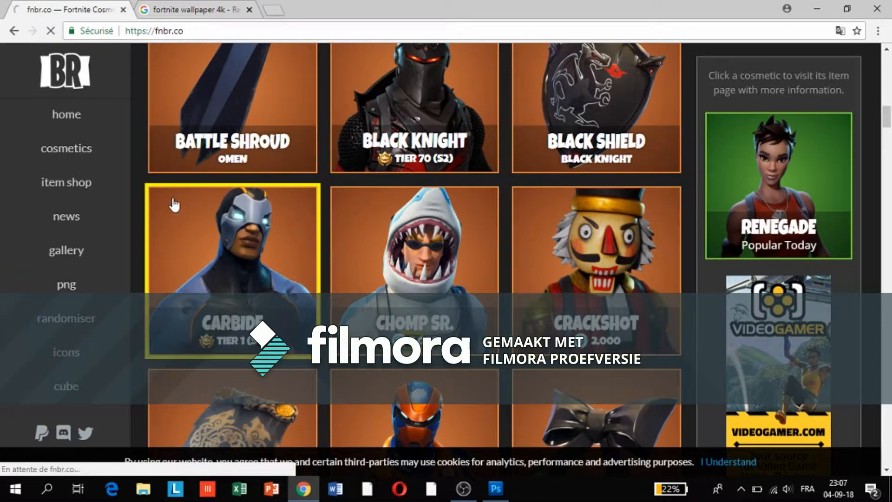
scroll(587, 322, "down", 7)
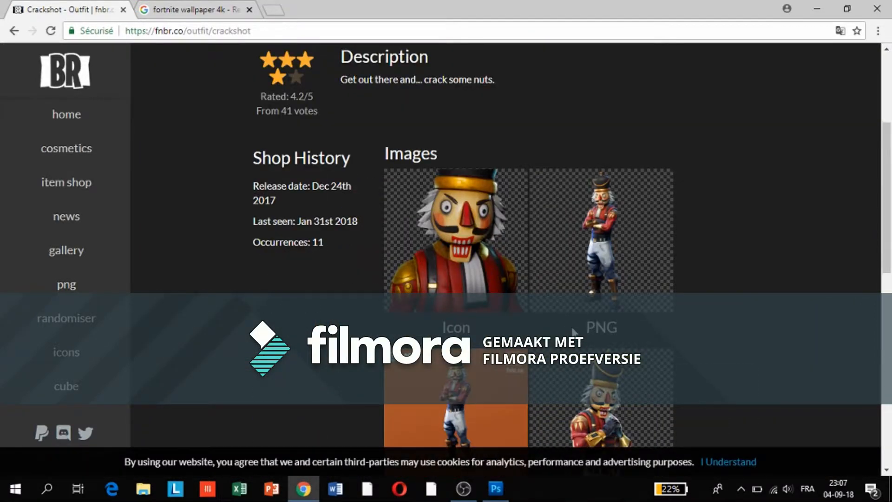
scroll(606, 269, "up", 2)
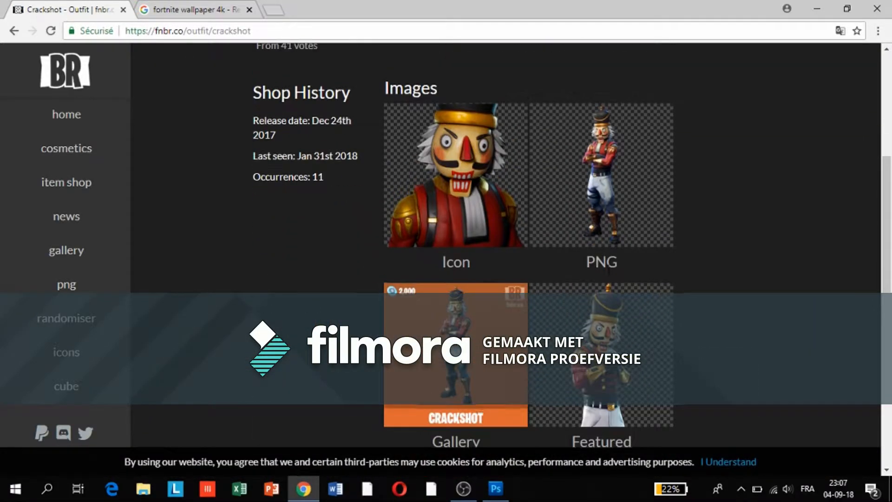
scroll(608, 274, "down", 3)
right_click(588, 255)
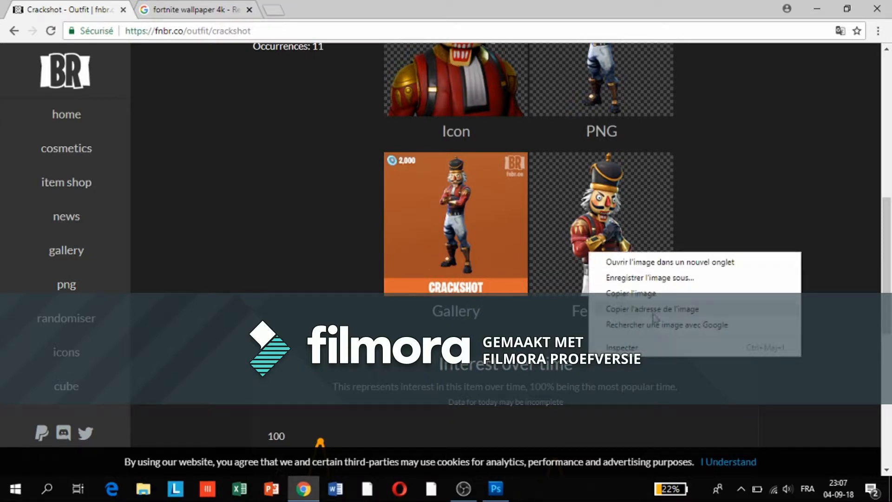
left_click(639, 290)
Step: Switch to Photoshop, paste the copied Crackshot image and place it to the right of the title text
left_click(495, 488)
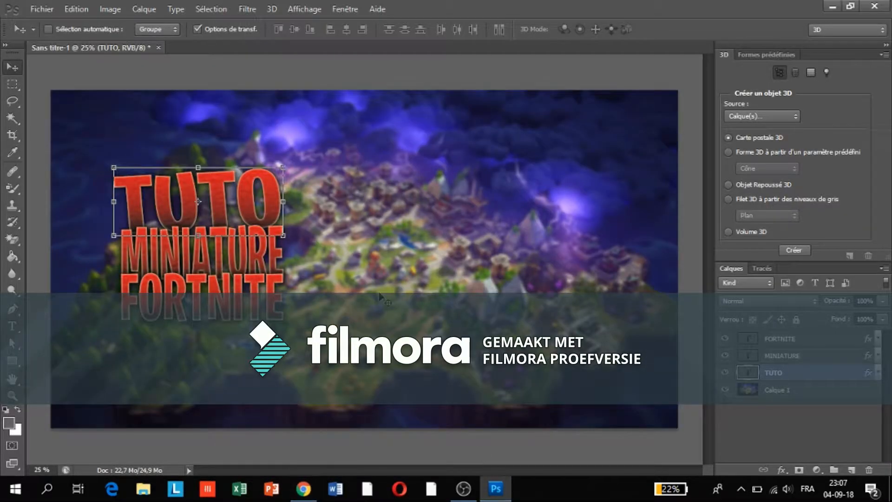
key("ctrl+v")
left_click_drag(400, 264, 460, 266)
Step: Erase the black background around the Crackshot character with the Magic Eraser at tolerance 32
left_click(20, 119)
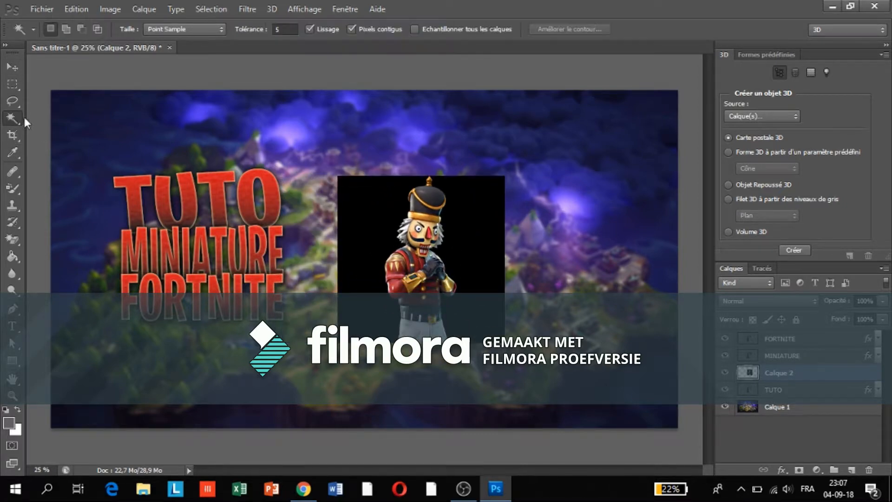
left_click(12, 239)
left_click(449, 186)
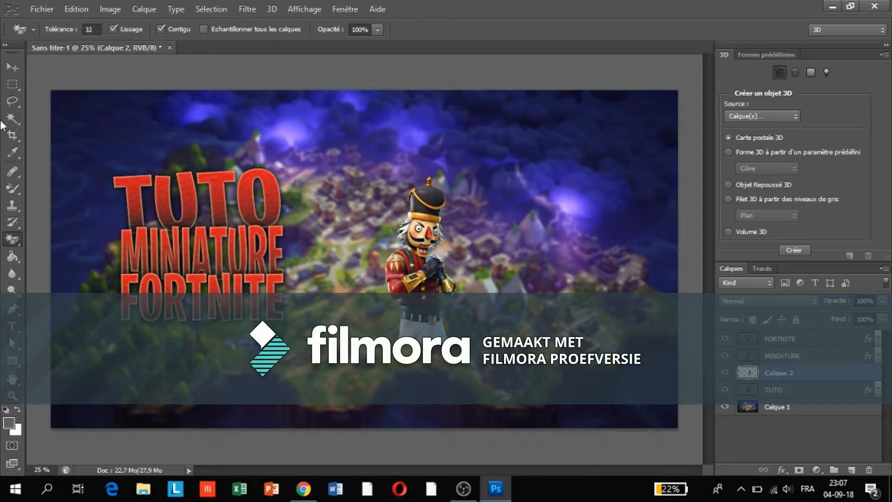
Step: Flip the cut-out character horizontally, enlarge it and place it in the right half of the canvas
left_click(13, 67)
left_click_drag(445, 255, 453, 293)
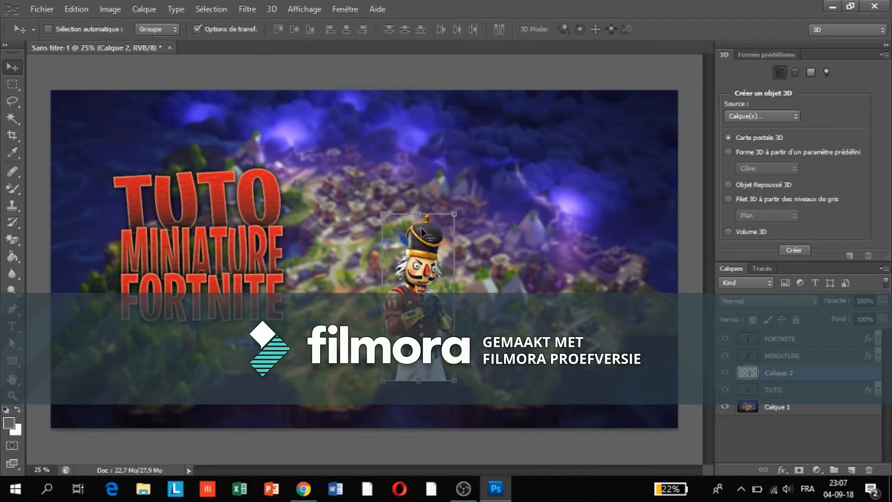
left_click(383, 215)
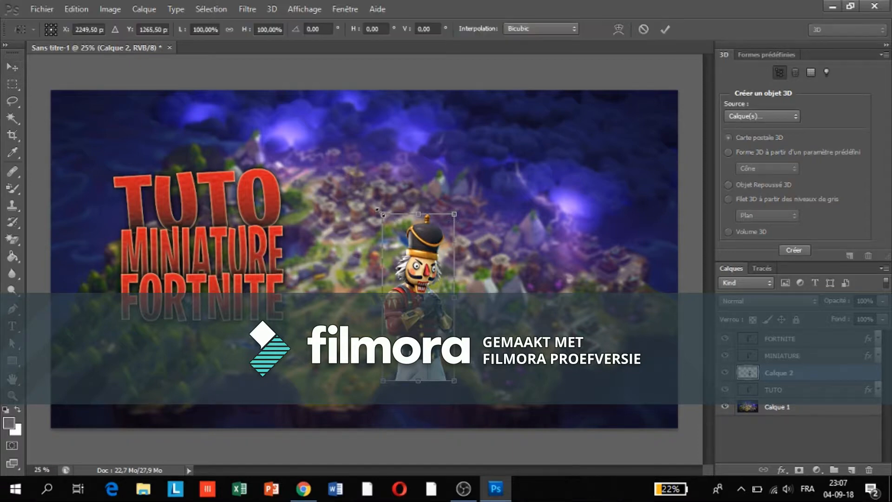
right_click(418, 266)
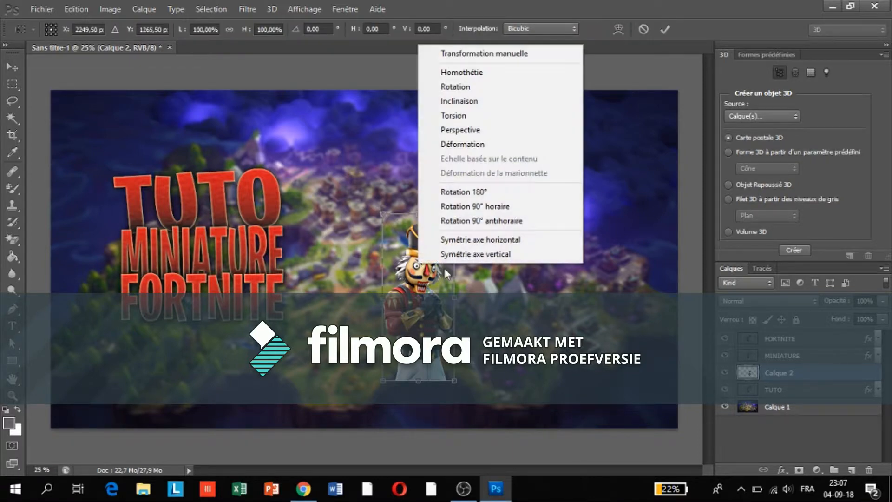
left_click(521, 242)
left_click_drag(419, 292, 522, 287)
left_click_drag(545, 228, 523, 259)
Step: Undo the last move of the flipped character and apply its transformation
left_click(74, 10)
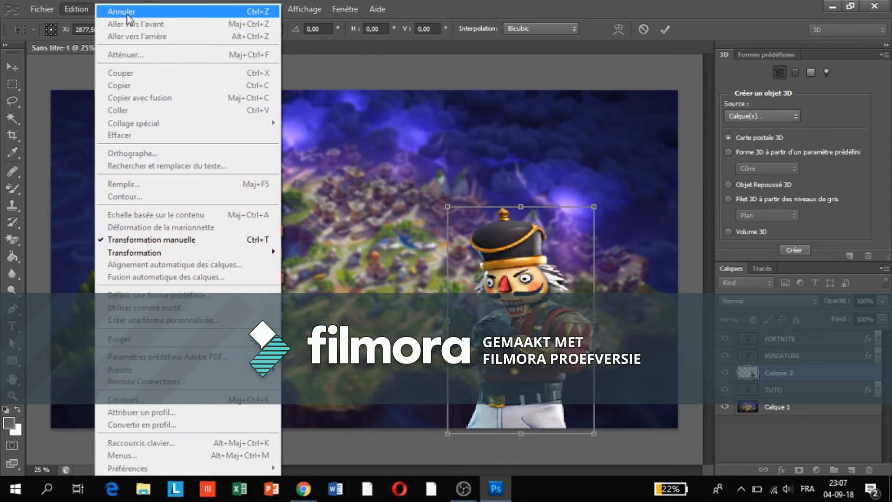
left_click(132, 21)
left_click(89, 8)
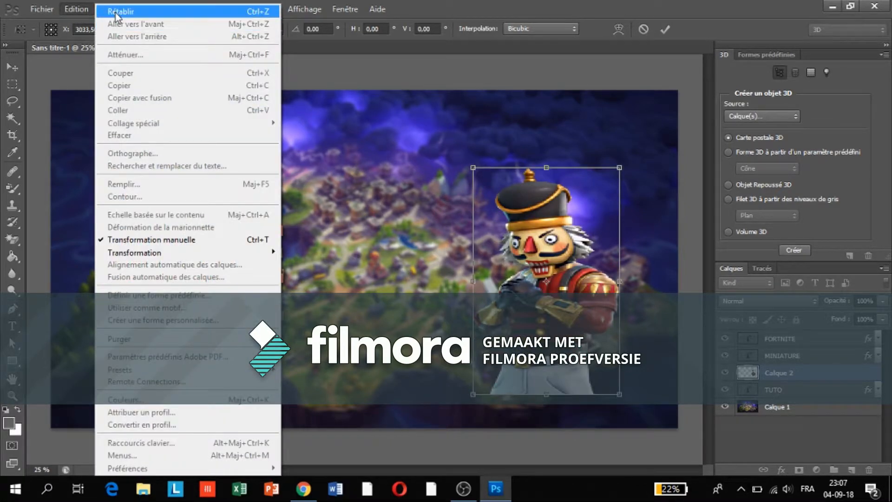
left_click(116, 12)
left_click(86, 7)
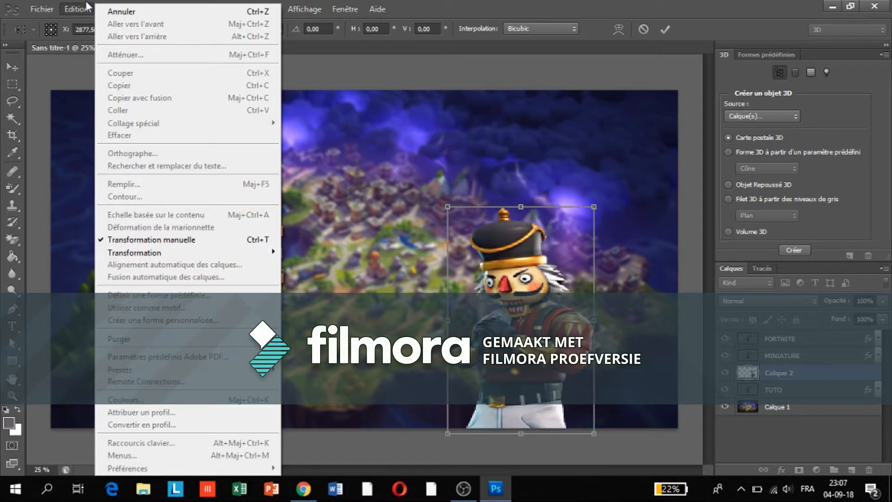
left_click(112, 10)
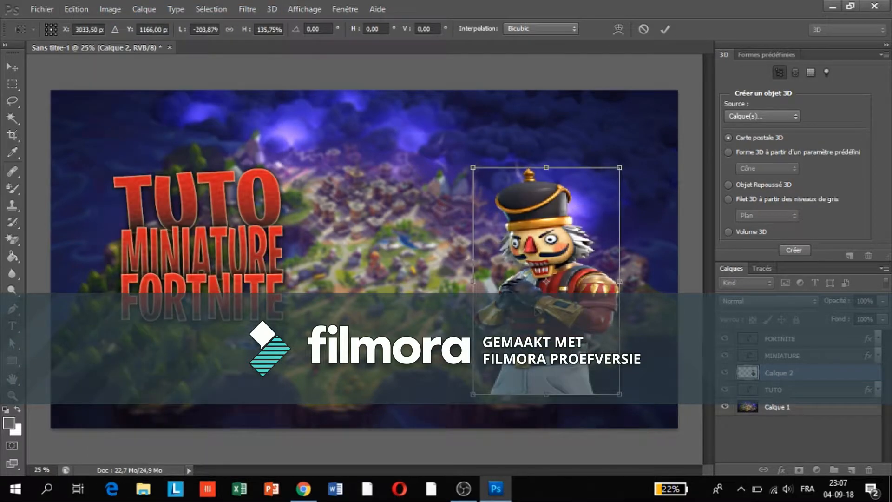
left_click(20, 65)
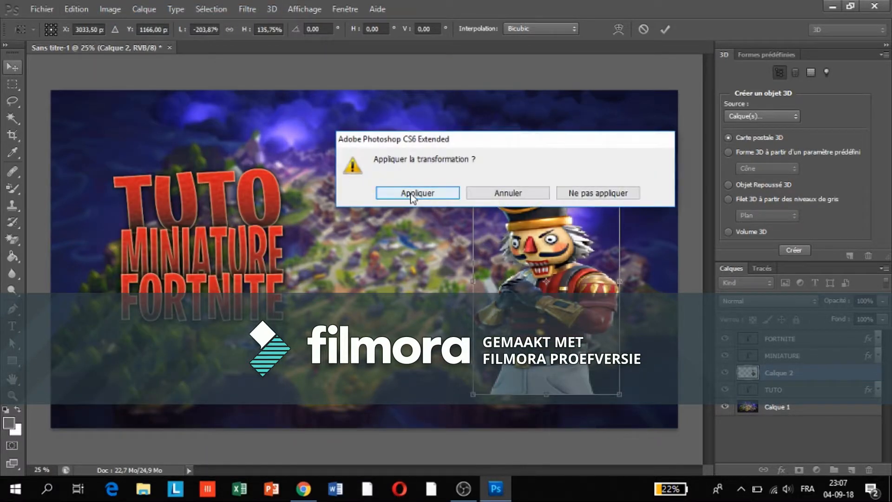
left_click(410, 194)
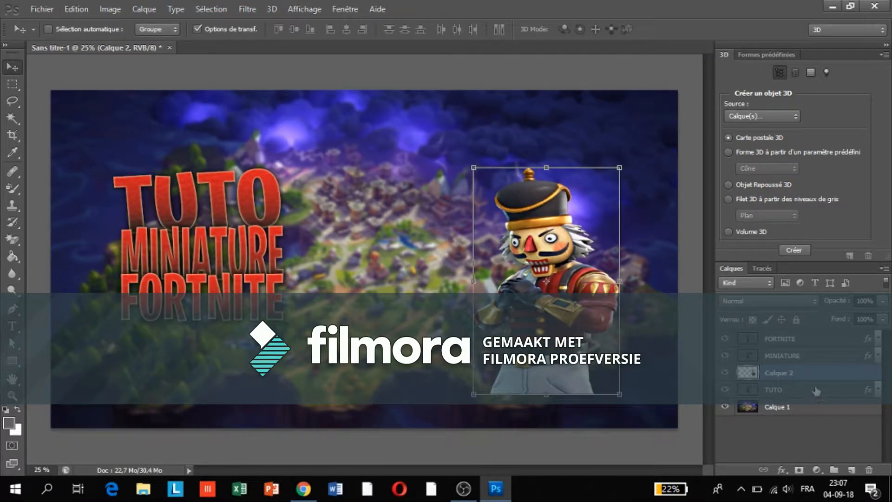
Step: Replace the stretched character layer with a freshly pasted Crackshot image, placed to the right of the title text
key("Delete")
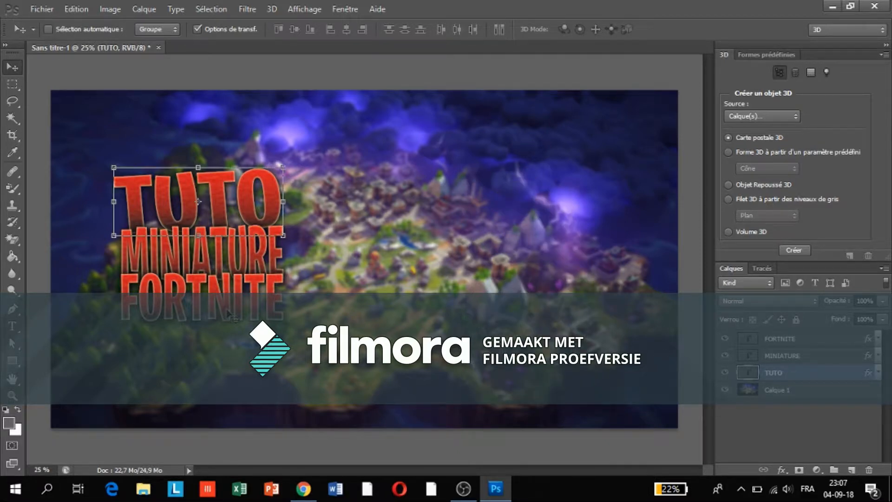
key("ctrl+v")
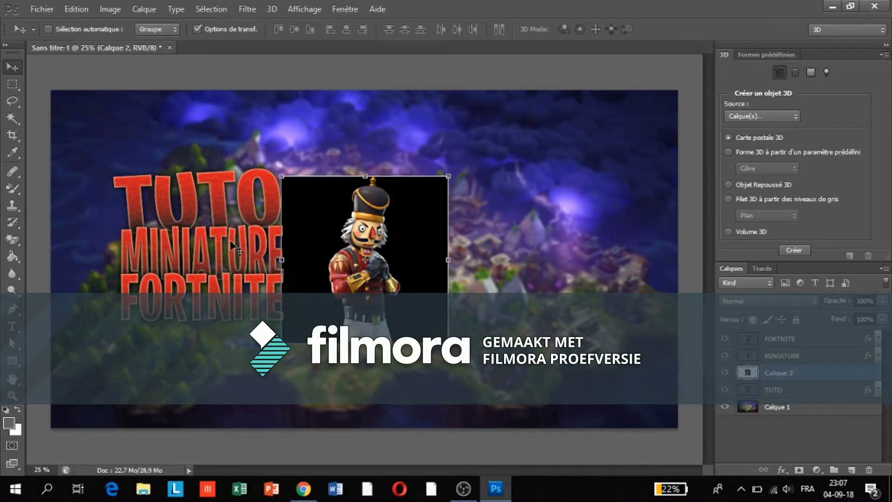
key("ctrl+t")
left_click_drag(423, 315, 445, 329)
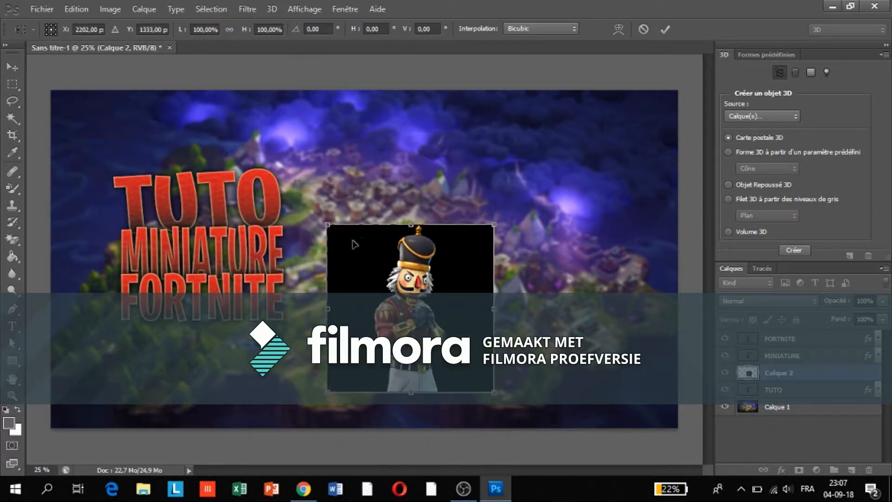
Step: Apply the placement and erase the black background around the new Crackshot image with the Magic Eraser at tolerance 32
left_click(12, 239)
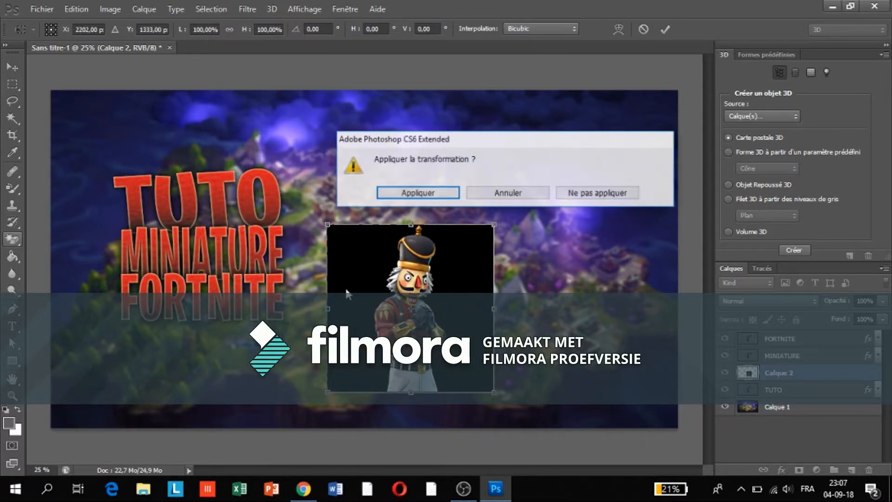
left_click(400, 191)
left_click(369, 251)
Step: Try enlarging the cut-out character by free scaling without keeping its proportions, undoing each attempt
left_click(12, 68)
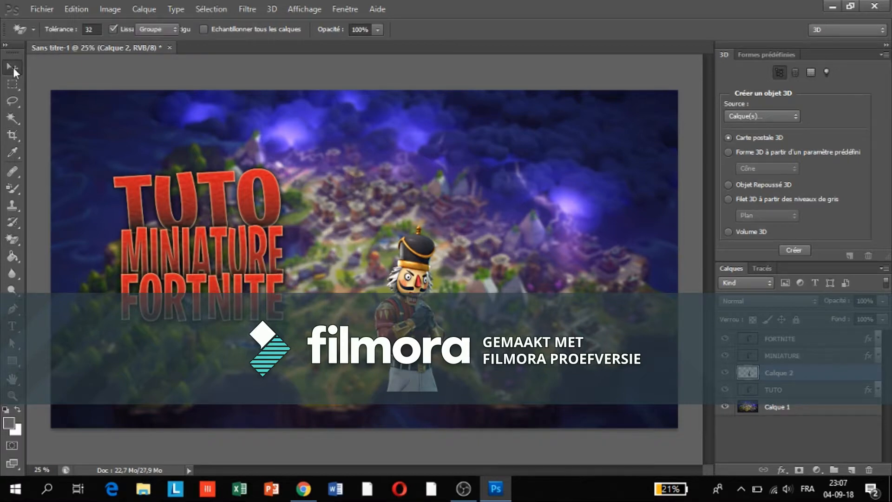
left_click(445, 225)
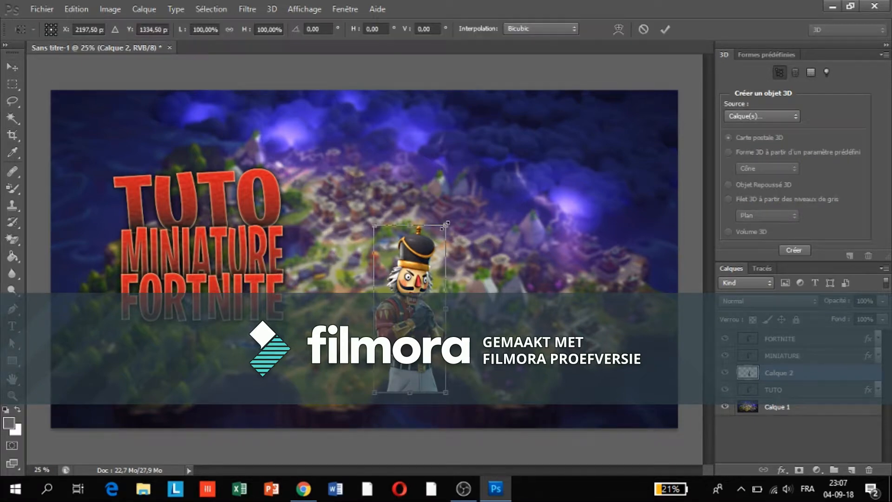
left_click_drag(445, 225, 520, 166)
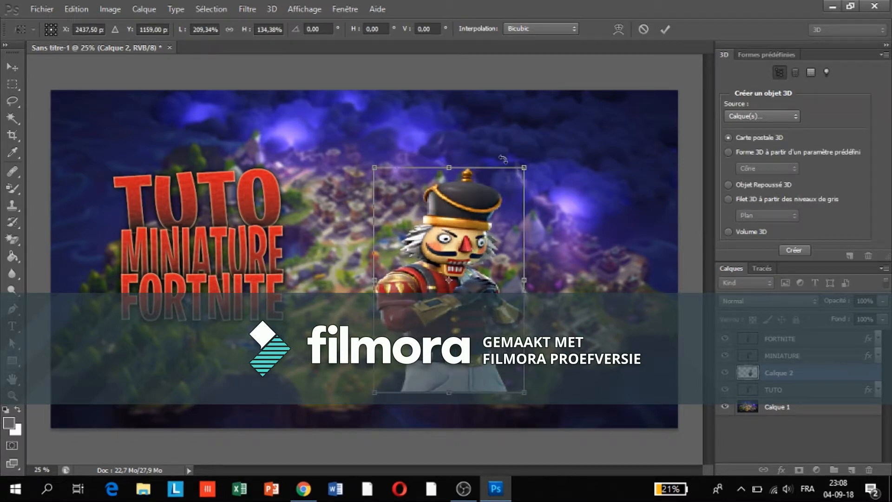
left_click(47, 9)
mouse_move(73, 14)
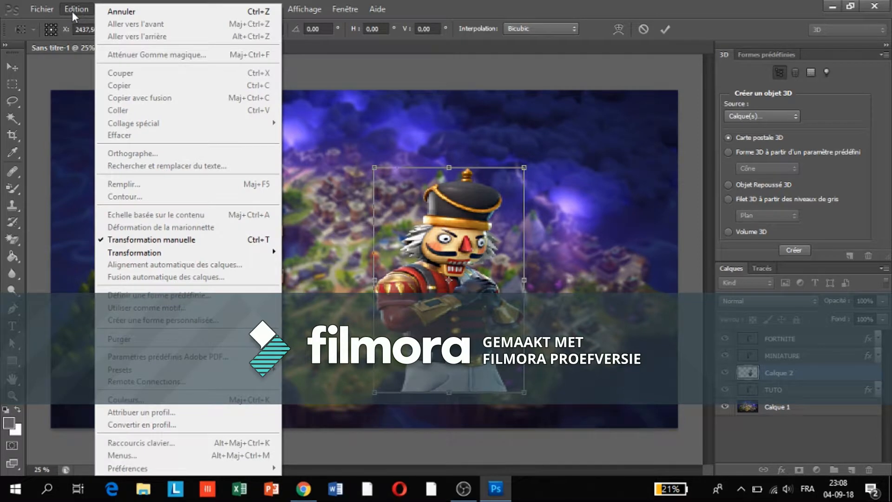
left_click(102, 11)
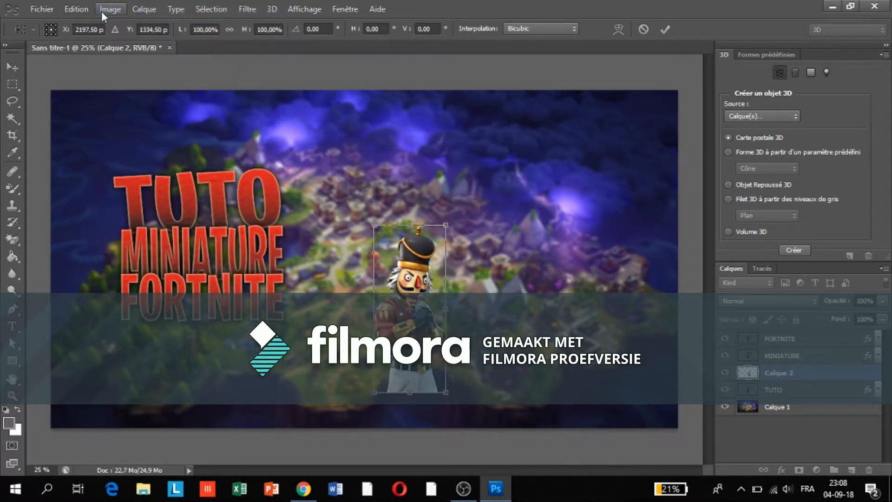
left_click_drag(445, 226, 505, 159)
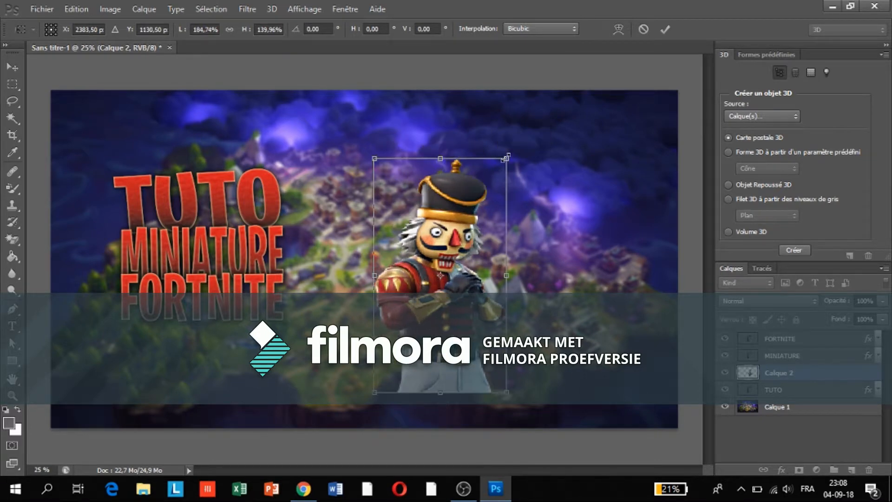
left_click(41, 9)
mouse_move(83, 10)
left_click(111, 11)
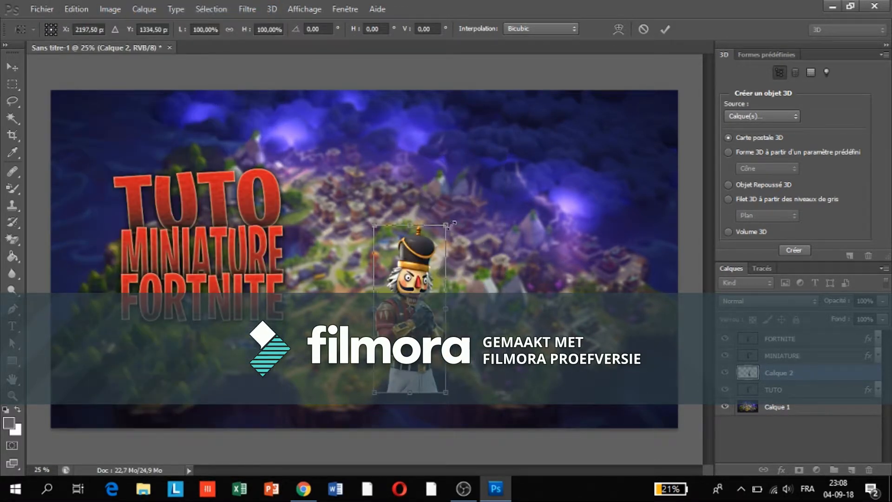
Step: Scale the character proportionally to about 150% and flip it horizontally
left_click_drag(447, 225, 481, 142)
left_click_drag(436, 276, 468, 282)
right_click(459, 295)
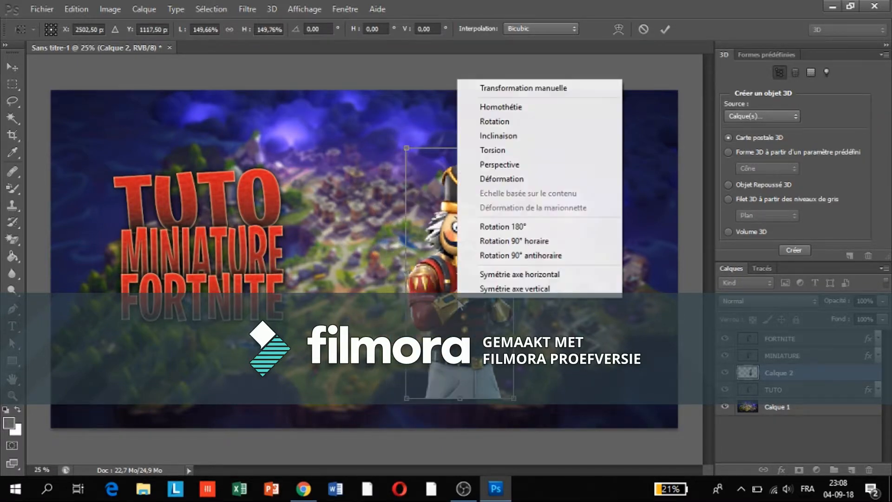
left_click(518, 275)
Step: Place the flipped character at the lower edge of the canvas, enlarge it proportionally to about 168% and apply the transformation
left_click_drag(490, 244, 523, 268)
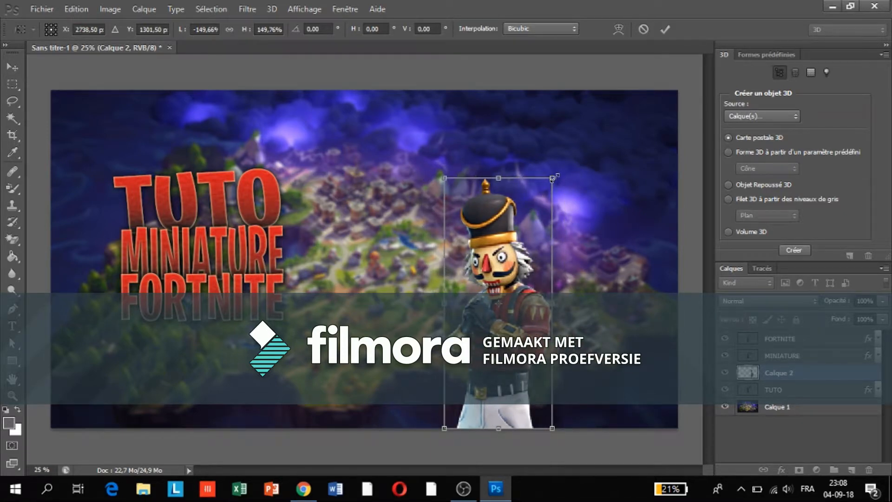
left_click_drag(562, 171, 580, 153)
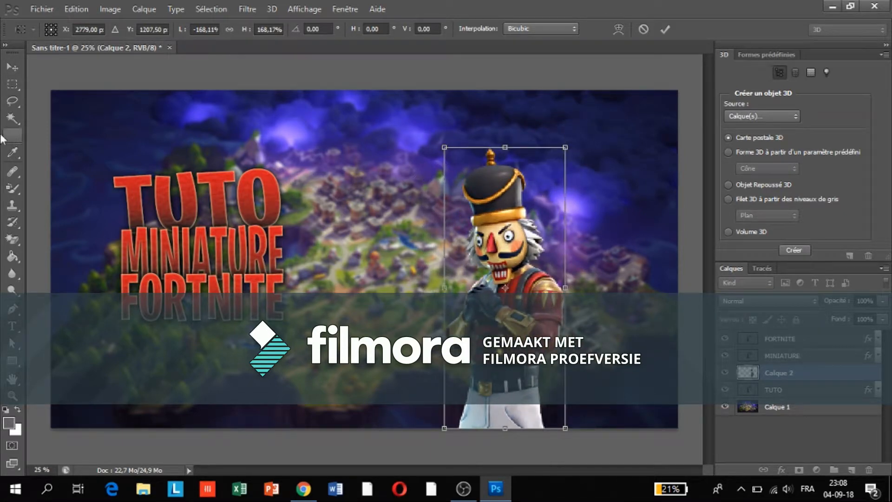
left_click(13, 67)
left_click(414, 198)
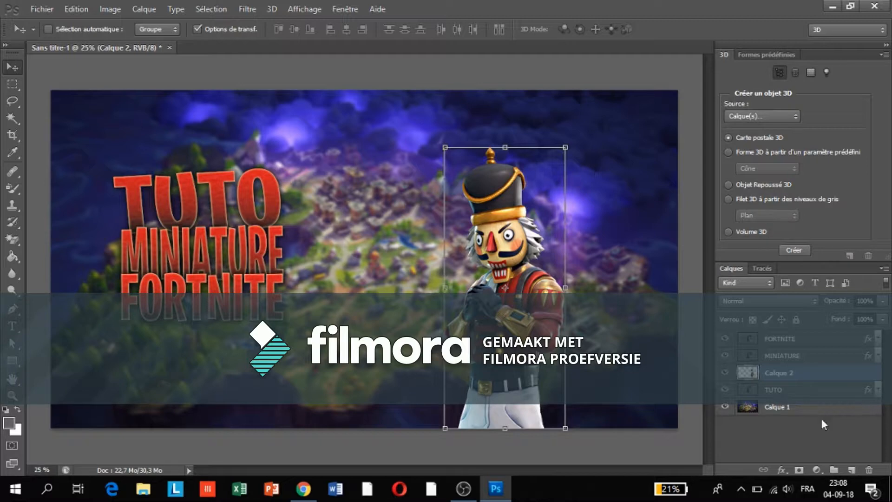
Step: Move the character layer Calque 2 below the TUTO layer and group the FORTNITE, MINIATURE and TUTO text layers
left_click_drag(790, 373, 792, 399)
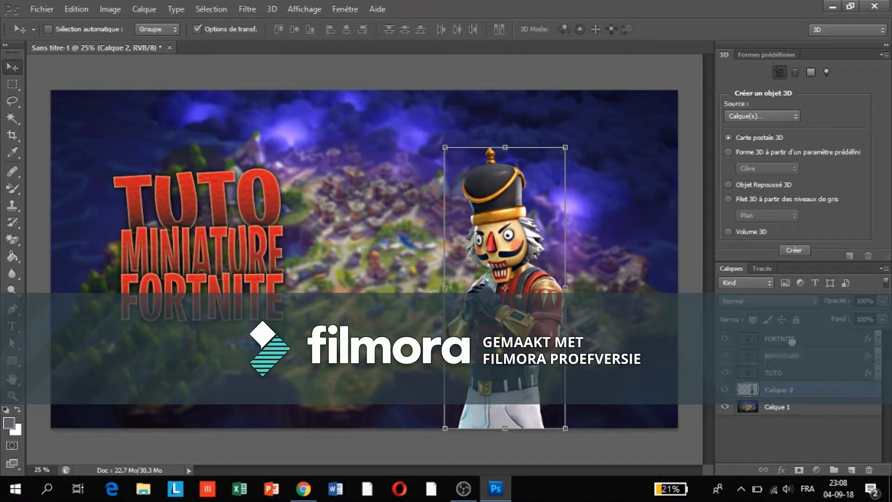
left_click(794, 343, "shift")
left_click(788, 391)
left_click(792, 373)
left_click(791, 344)
mouse_move(784, 369)
left_mouse_down()
mouse_move(788, 348)
mouse_move(790, 368)
left_mouse_up()
left_click(790, 373, "shift")
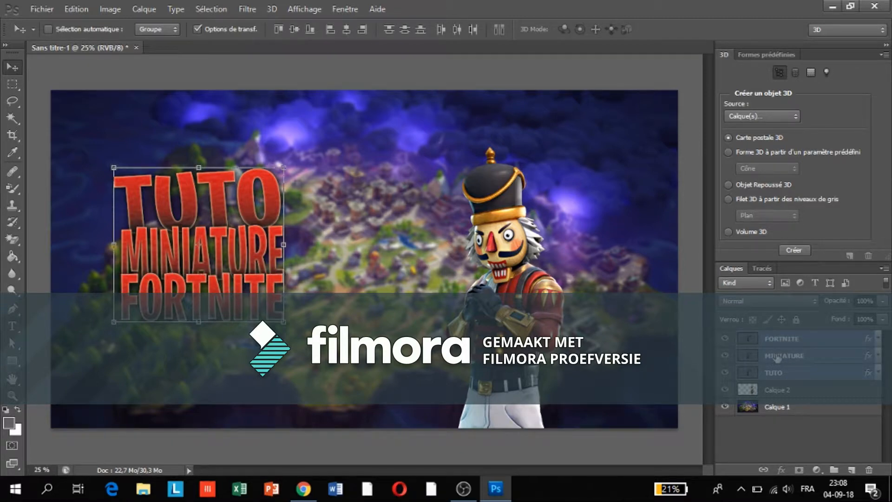
right_click(786, 357)
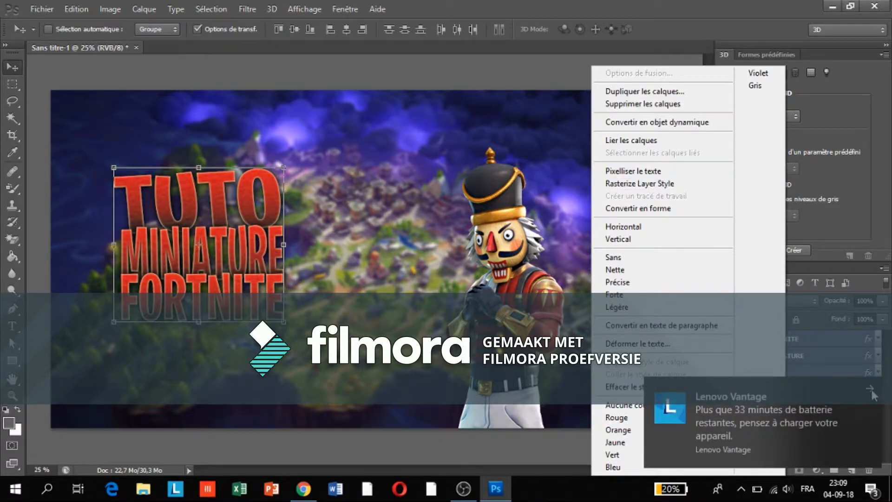
left_click(868, 390)
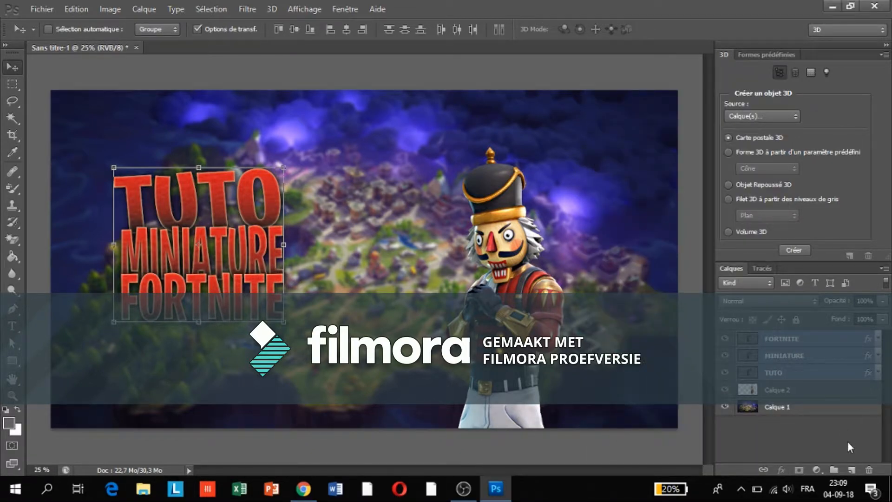
right_click(822, 357)
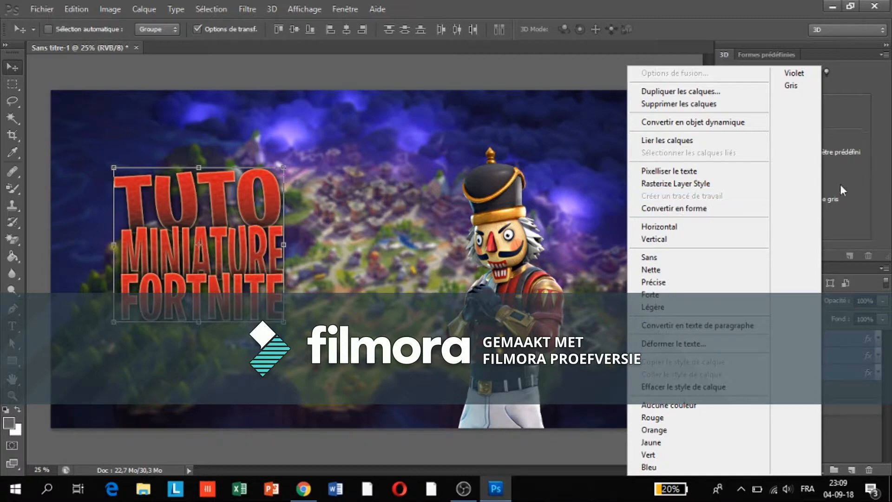
left_click(876, 150)
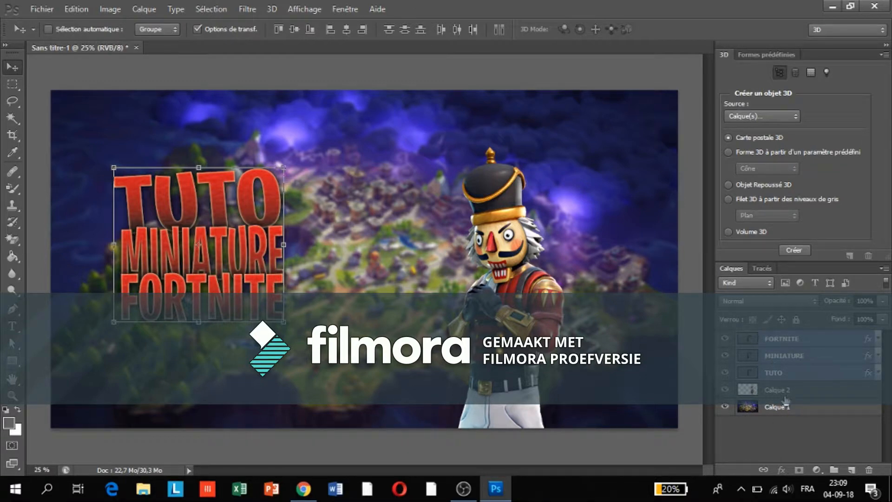
key("ctrl+g")
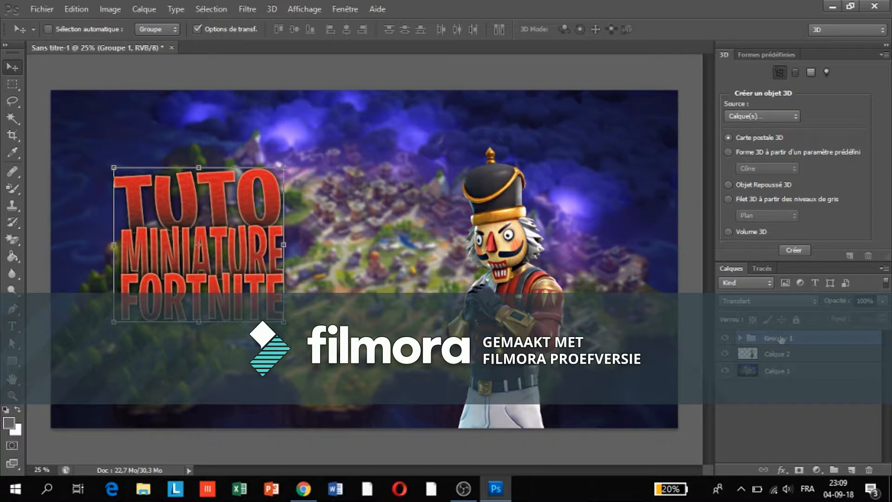
Step: Expand the title text group to check its FORTNITE, MINIATURE and TUTO layers, and collapse it again
left_click(741, 338)
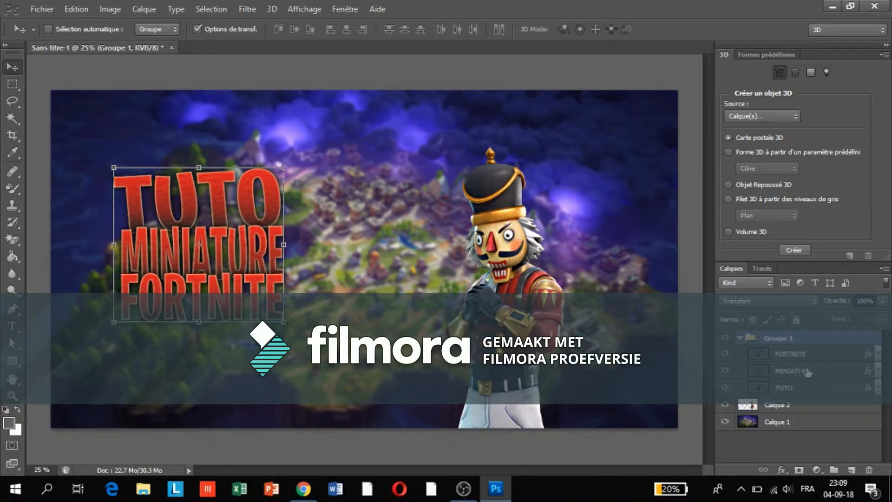
left_click(804, 355)
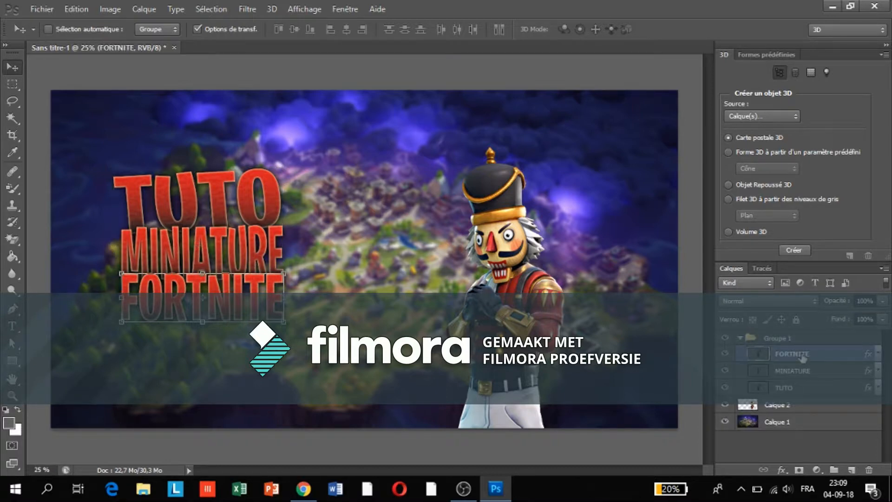
left_click(802, 372, "shift")
left_click(793, 387, "shift")
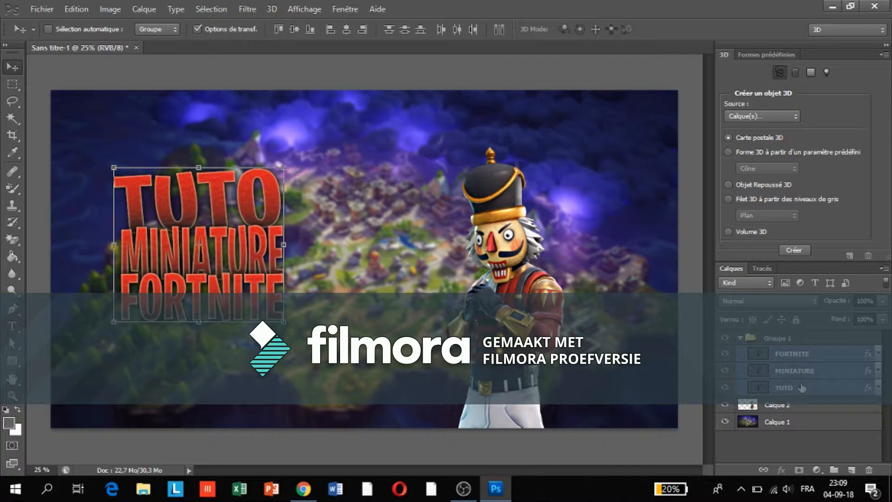
left_click(741, 339)
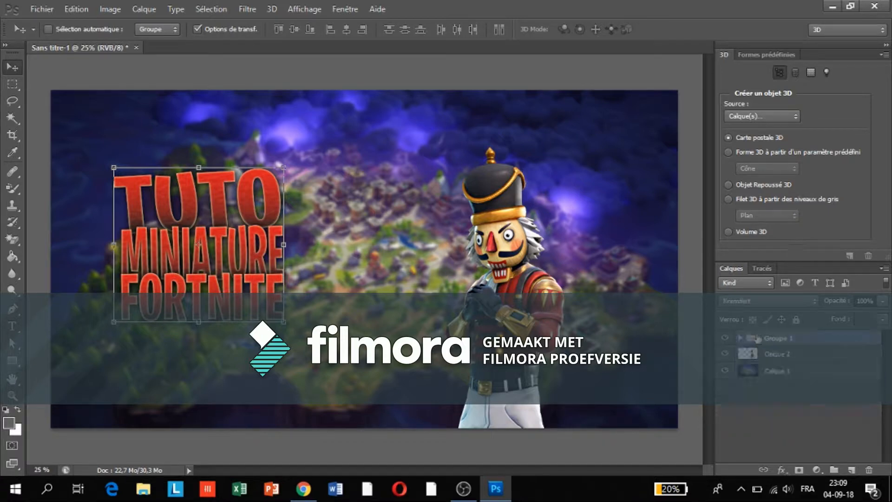
Step: Move the title text group toward the canvas centre and shift the Crackshot character on Calque 2 slightly closer to the title
left_click(745, 342)
mouse_move(267, 192)
left_mouse_down()
mouse_move(272, 219)
mouse_move(385, 223)
mouse_move(250, 216)
mouse_move(255, 204)
left_mouse_up()
left_click_drag(229, 234, 267, 200)
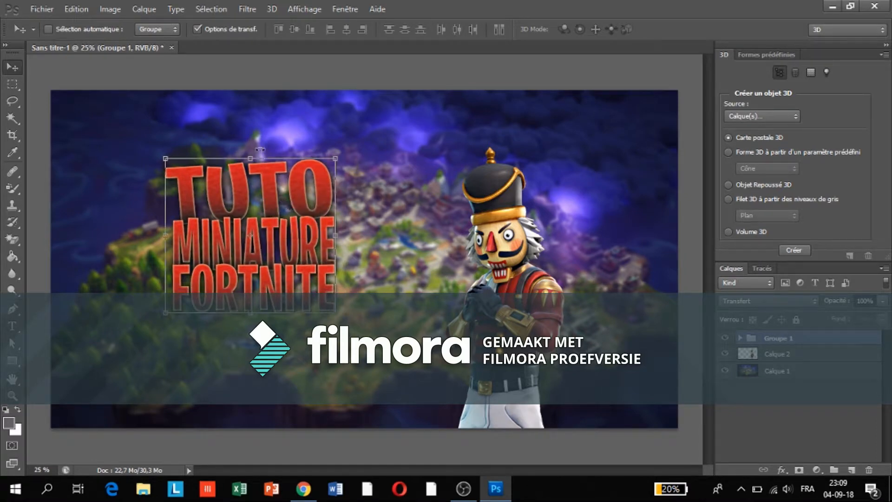
mouse_move(277, 234)
left_mouse_down()
mouse_move(316, 244)
mouse_move(273, 232)
left_mouse_up()
left_click(790, 357)
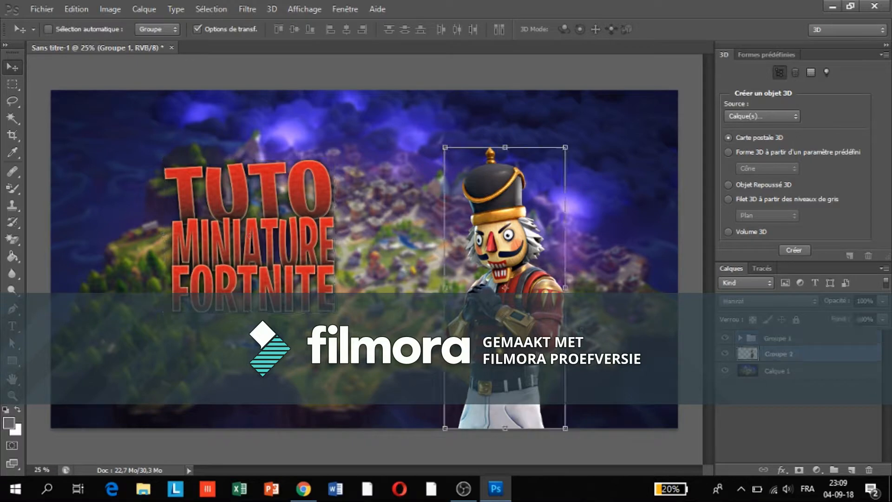
left_click_drag(517, 330, 500, 331)
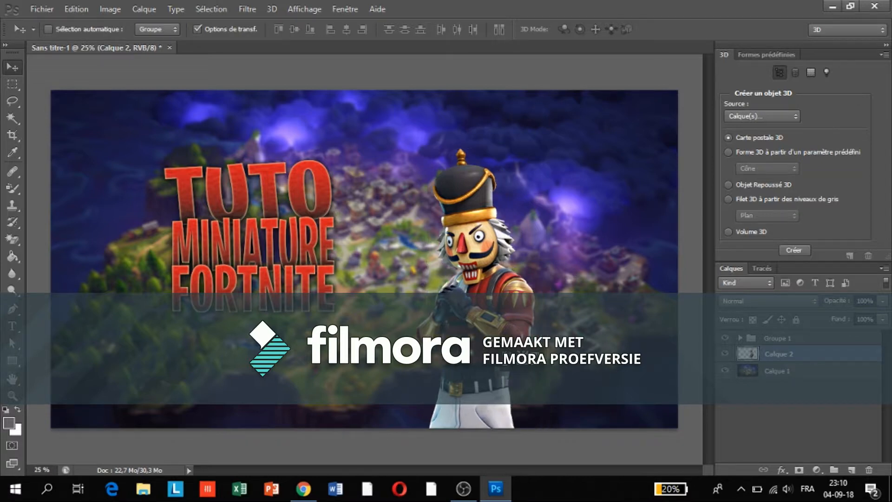
Step: Switch to Chrome and search Google Images for "speedline png" in a new tab
left_click(306, 491)
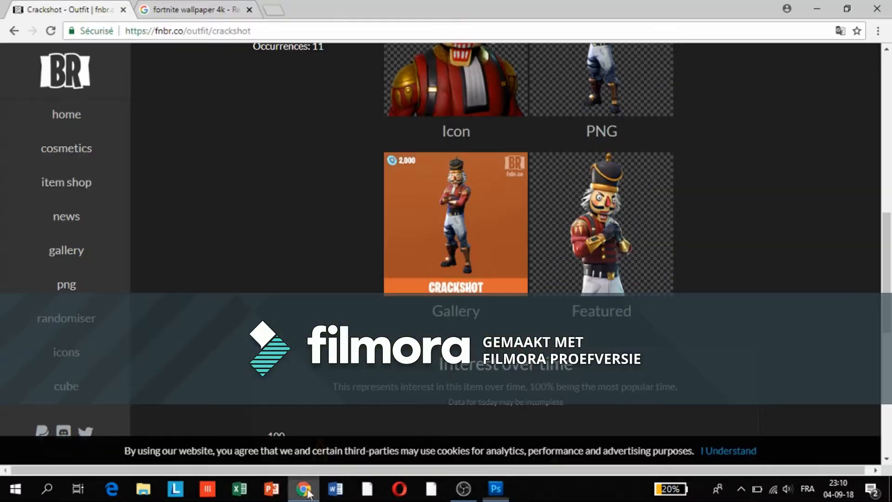
left_click(273, 11)
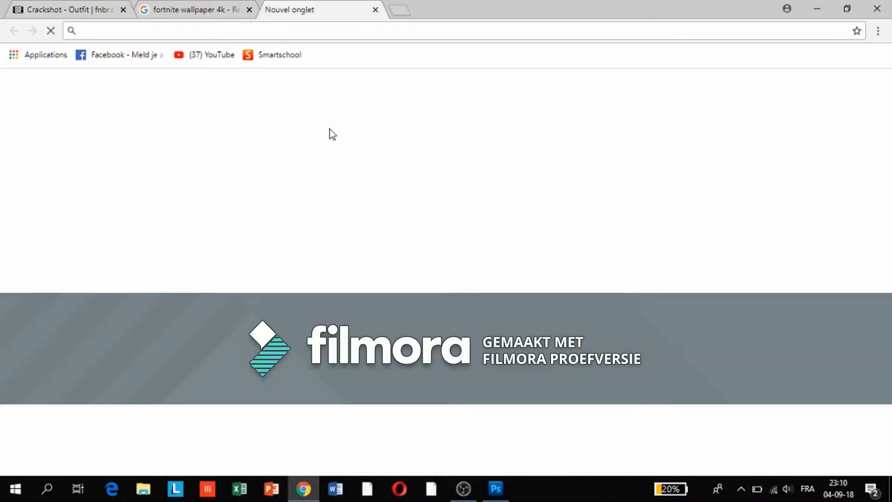
type("speedl")
key("Return")
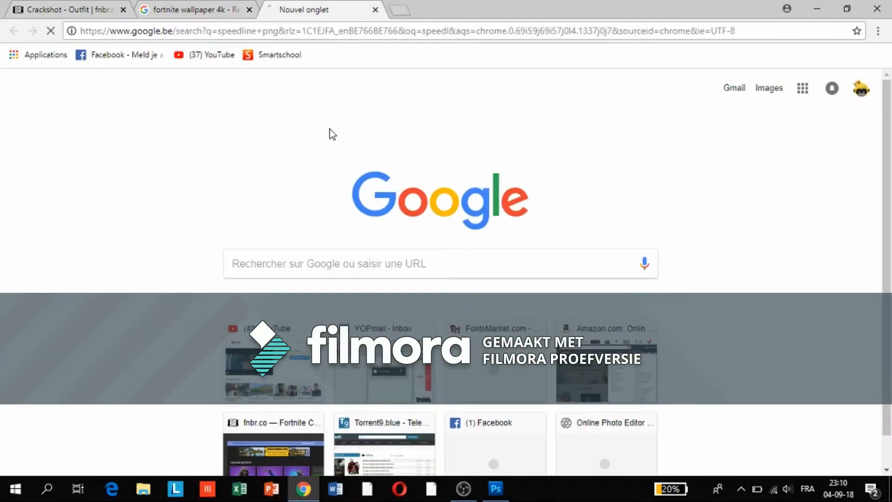
left_click(163, 113)
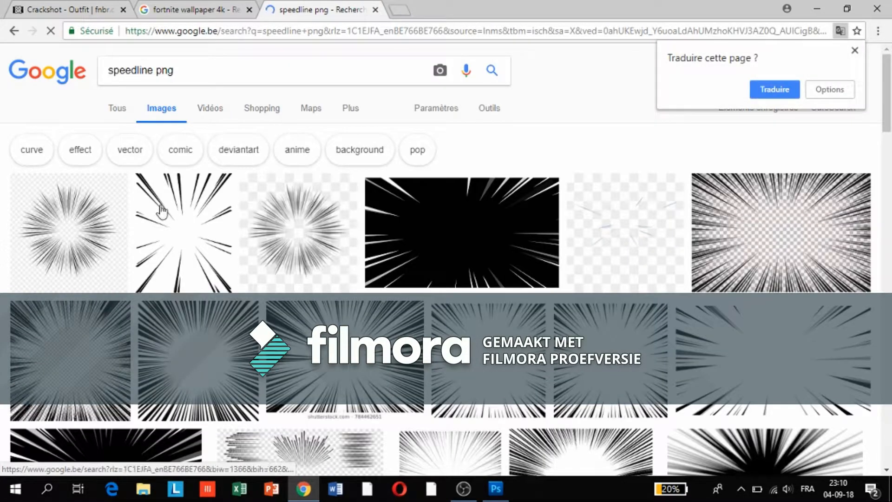
Step: Open the black Speedlines Overlay result and copy its 1920 × 1080 image
left_click(514, 212)
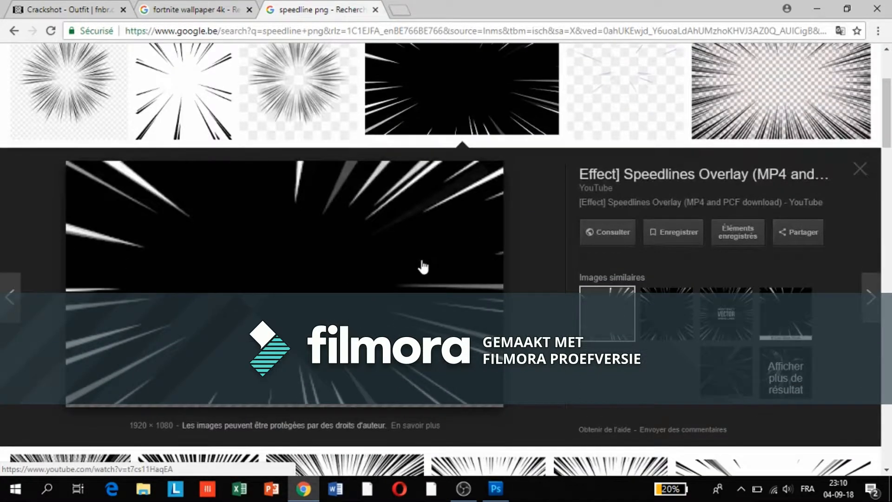
right_click(391, 282)
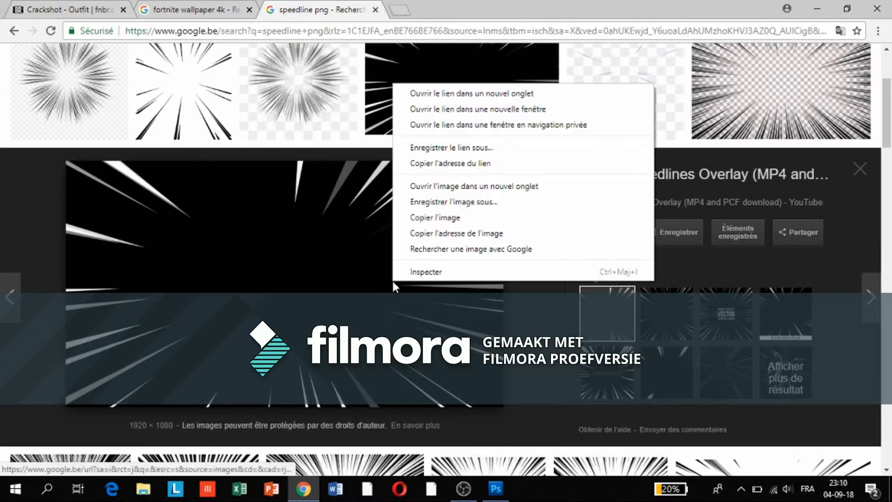
left_click(458, 221)
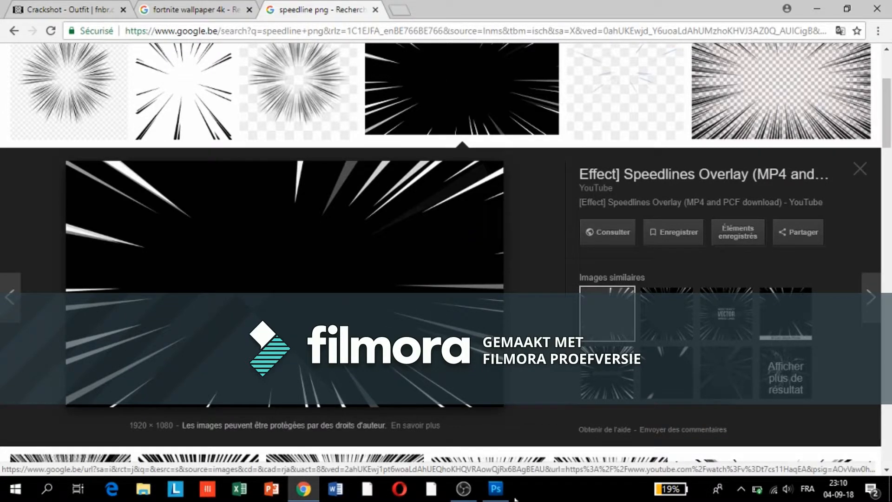
Step: Switch to Photoshop, paste the speed lines image and erase its black background with the Magic Eraser at tolerance 32
left_click(495, 488)
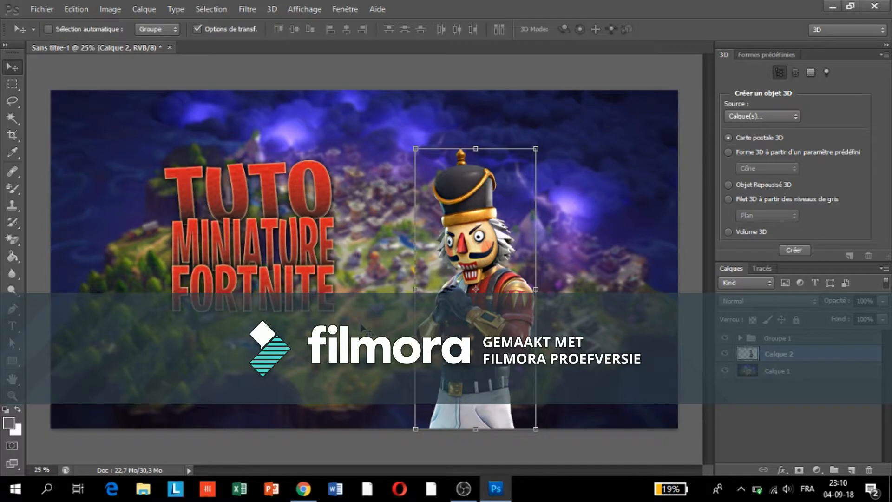
key("ctrl+v")
left_click_drag(409, 281, 542, 236)
left_click(13, 240)
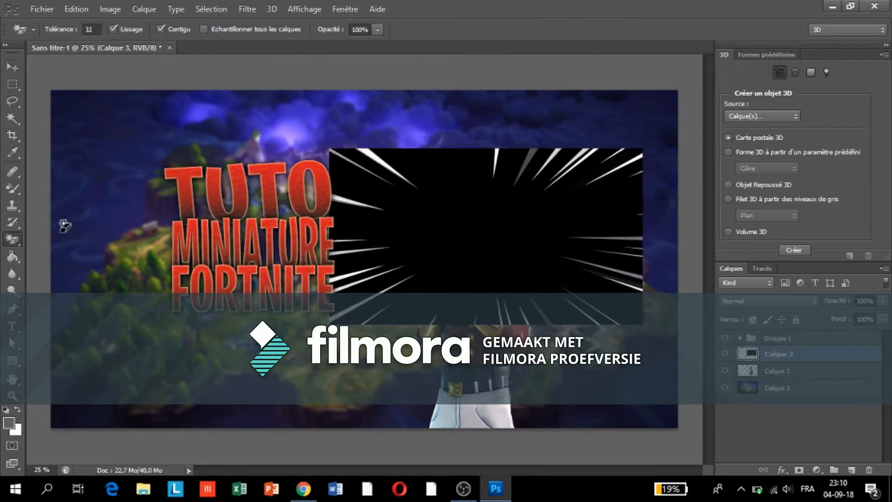
left_click(440, 235)
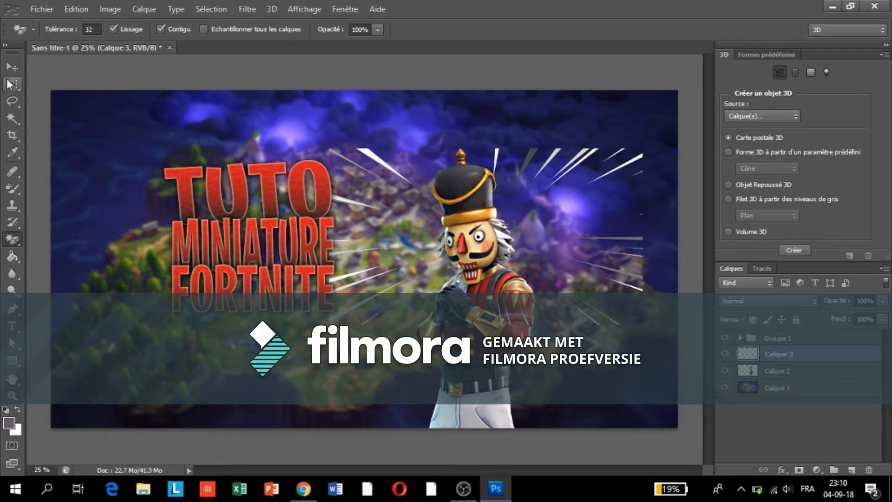
Step: Place the speed lines at the canvas's upper-left corner and enlarge them to about 202% so they cover the whole canvas
left_click(13, 67)
left_click_drag(472, 252, 235, 184)
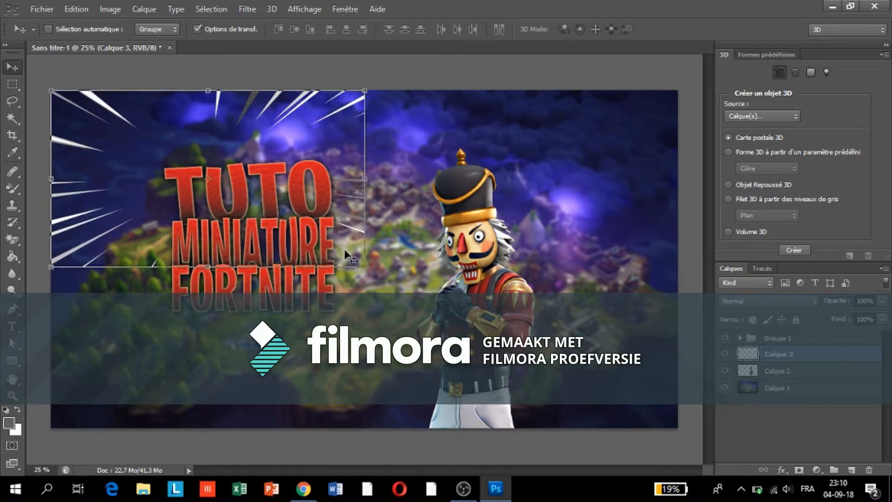
left_click(366, 264)
left_click_drag(367, 264, 696, 435)
left_click_drag(480, 333, 474, 315)
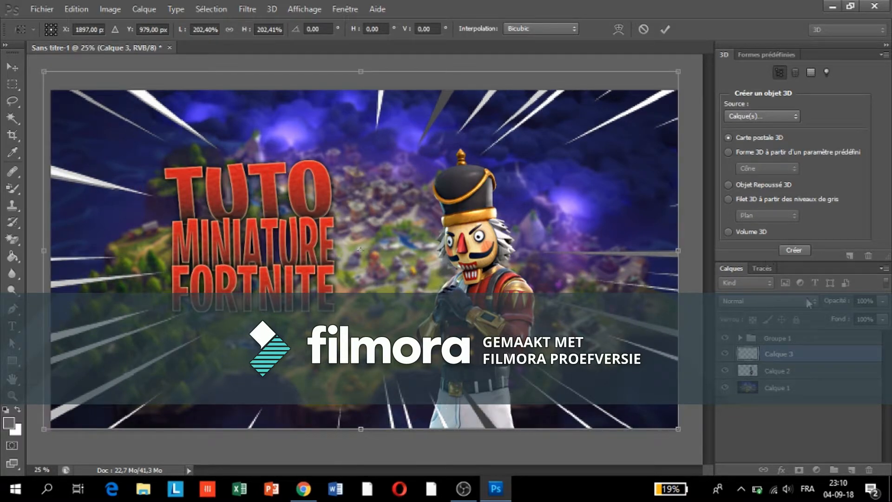
Step: Set the speed lines layer's fill to 33% and apply the transformation
left_click(881, 320)
left_click_drag(878, 339, 837, 338)
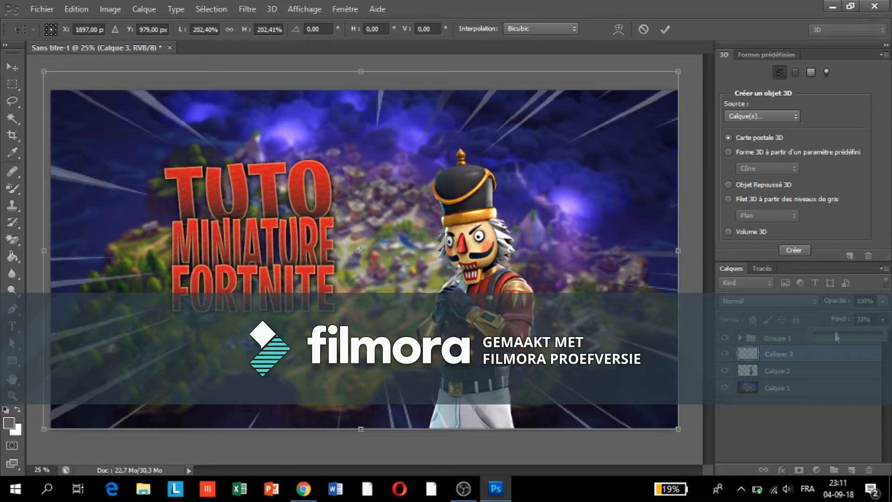
left_click(868, 293)
left_click(12, 68)
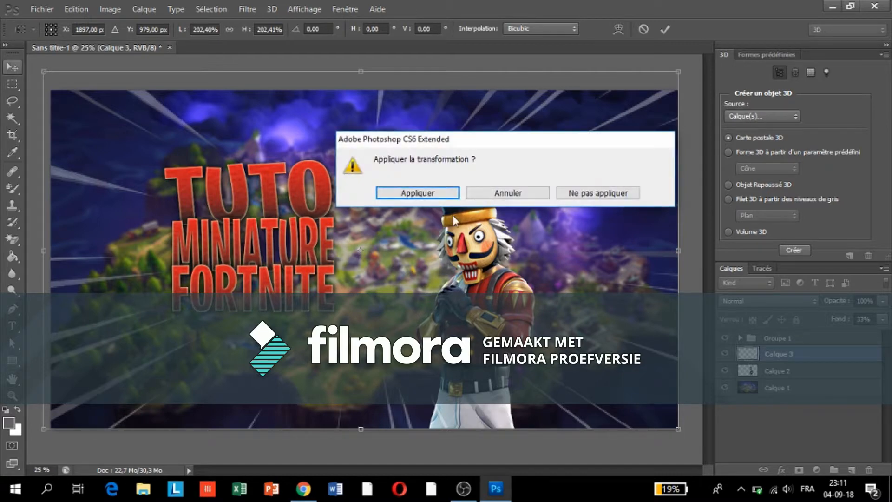
left_click(417, 192)
Step: Move the title text group up and closer to the character, and nudge the character sideways to balance the composition
left_click(771, 338)
left_click_drag(297, 253, 320, 229)
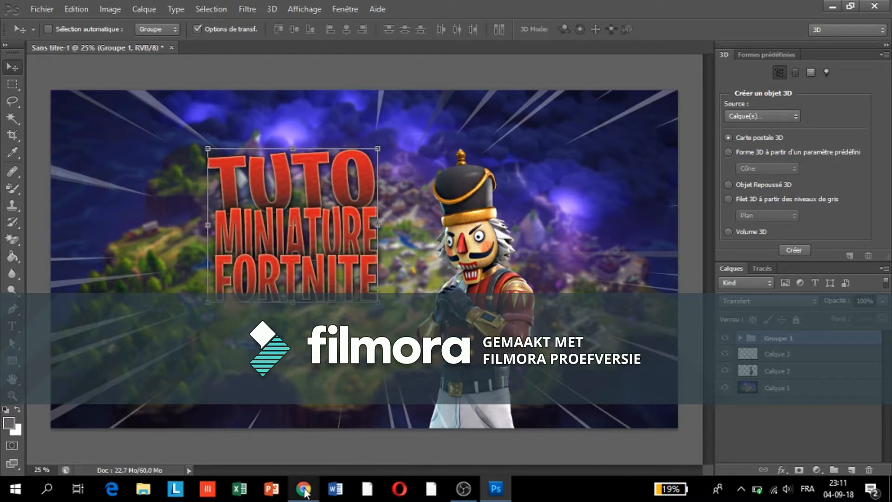
mouse_move(309, 255)
left_mouse_down()
mouse_move(310, 264)
mouse_move(294, 254)
left_mouse_up()
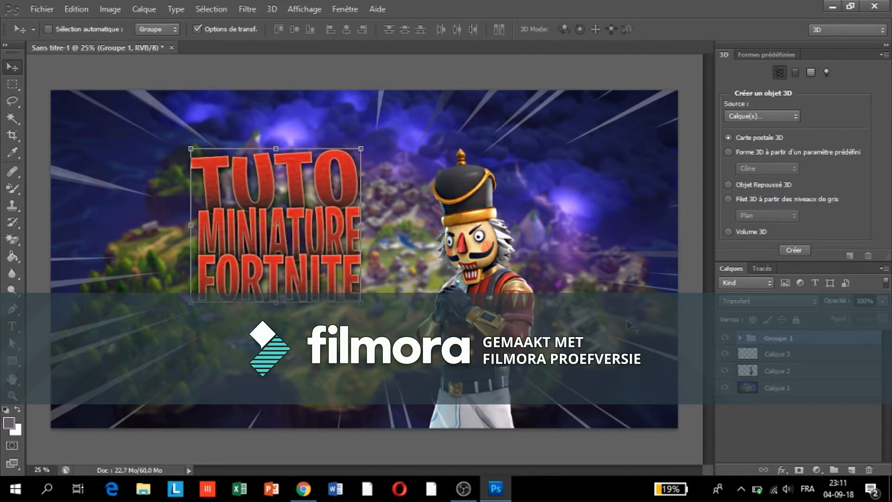
left_click(770, 374)
left_click_drag(497, 331, 502, 331)
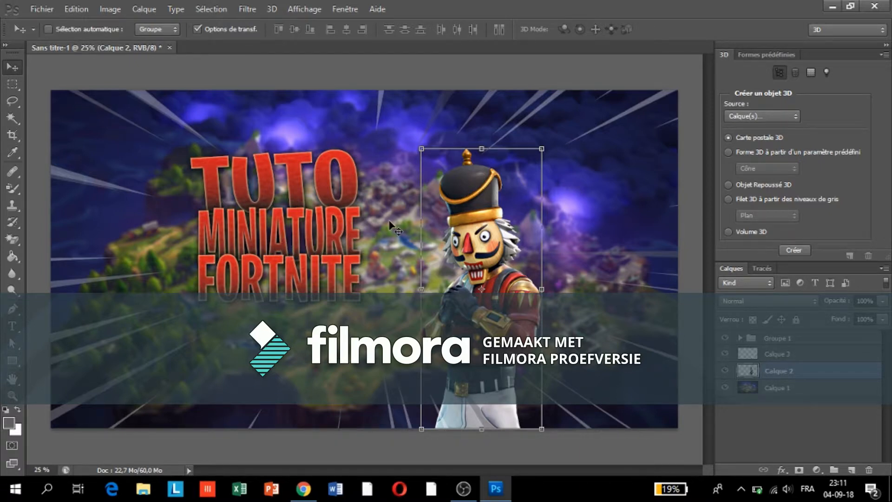
left_click_drag(497, 295, 487, 296)
left_click(777, 338)
left_click_drag(344, 259, 352, 258)
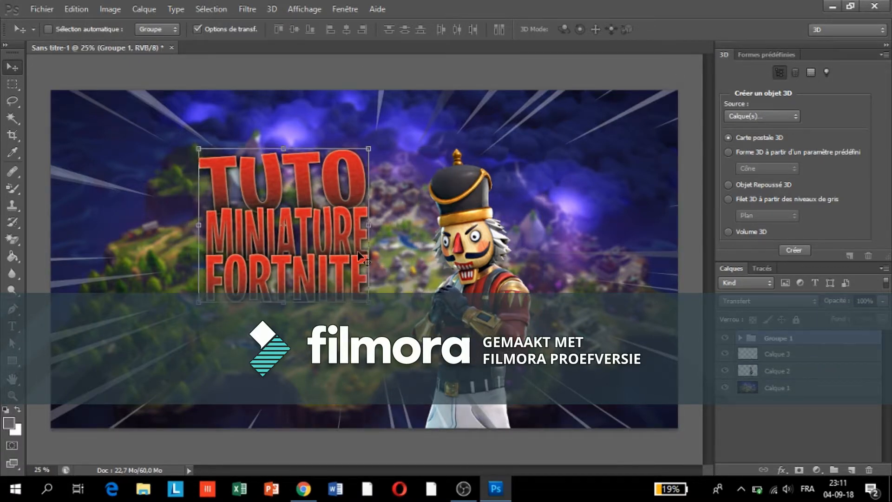
Step: Switch to Chrome and replace the image search text with "contour"
left_click(302, 490)
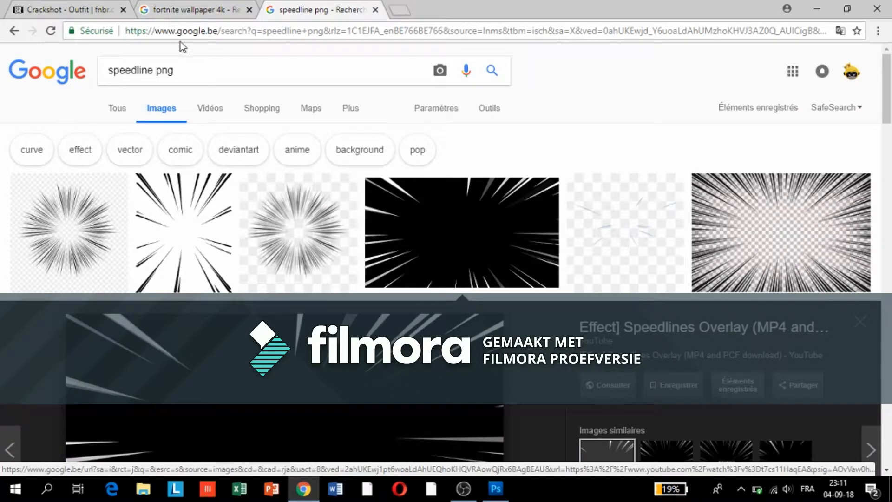
left_click_drag(192, 71, 100, 71)
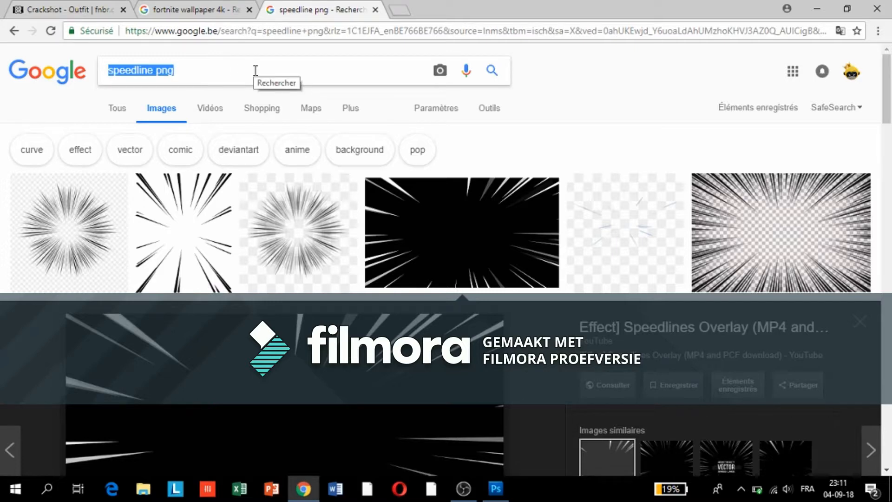
type("contour")
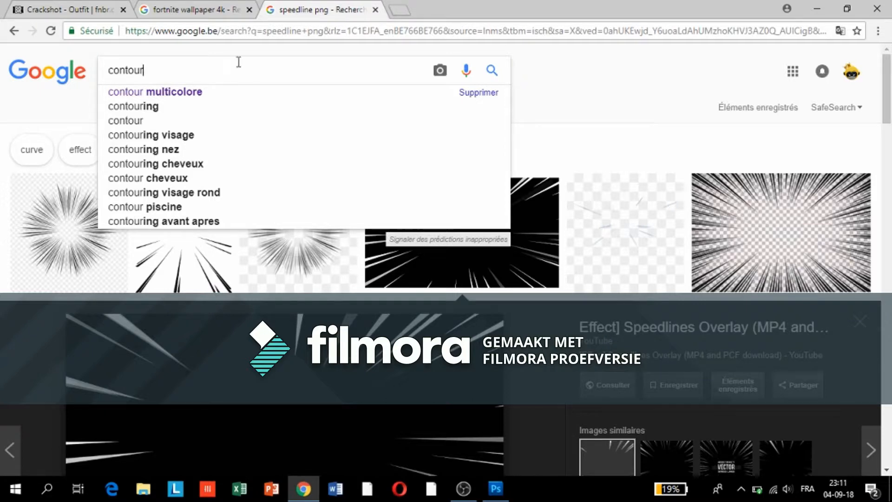
left_click(497, 493)
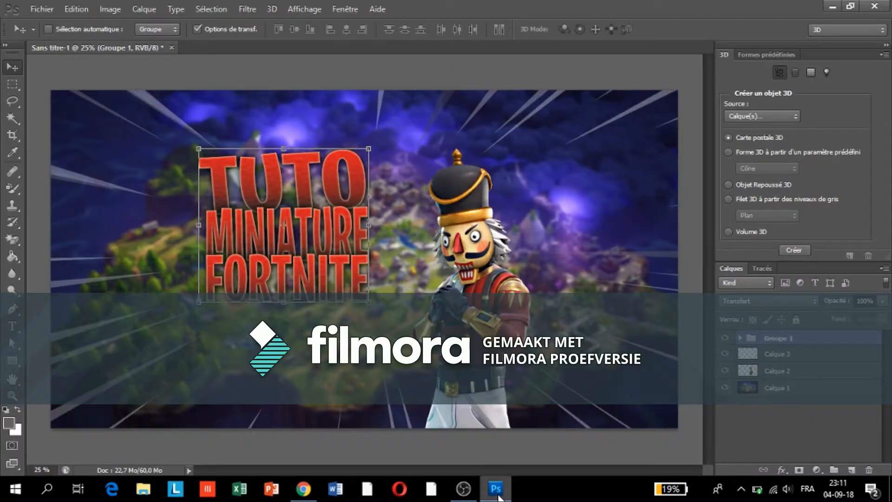
left_click(463, 489)
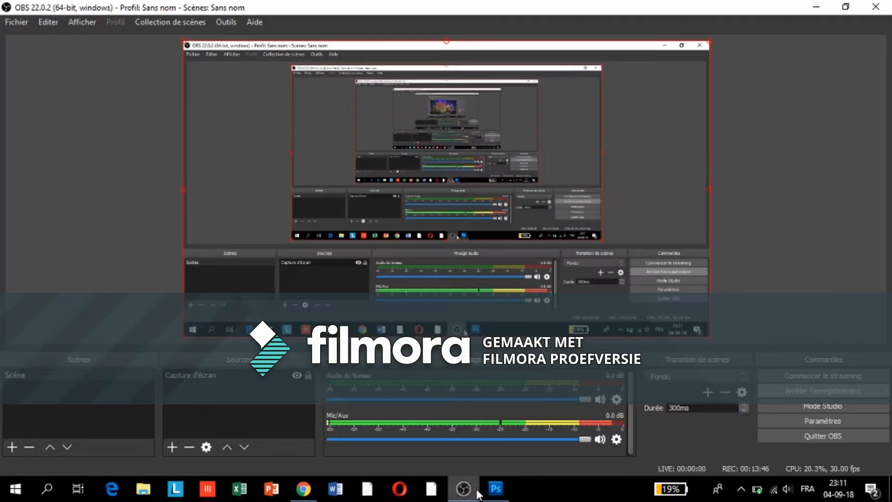
left_click(303, 489)
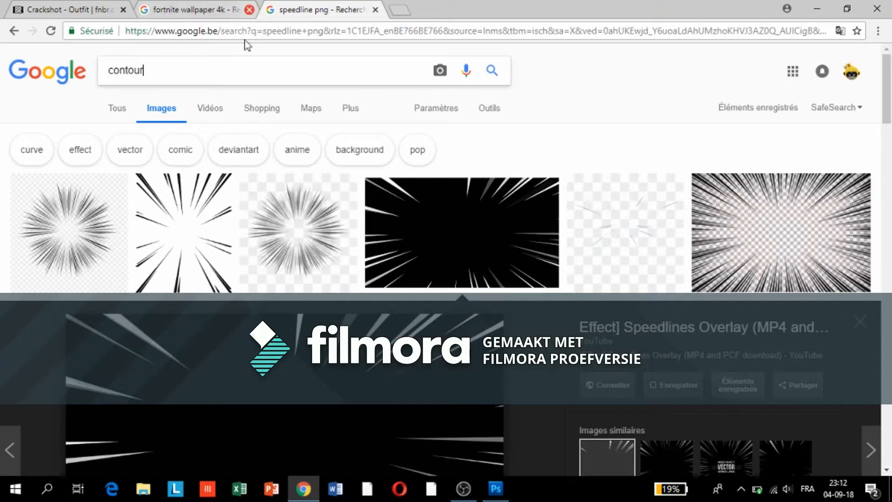
Step: Search Google Images for "contour multicolore"
left_click(214, 70)
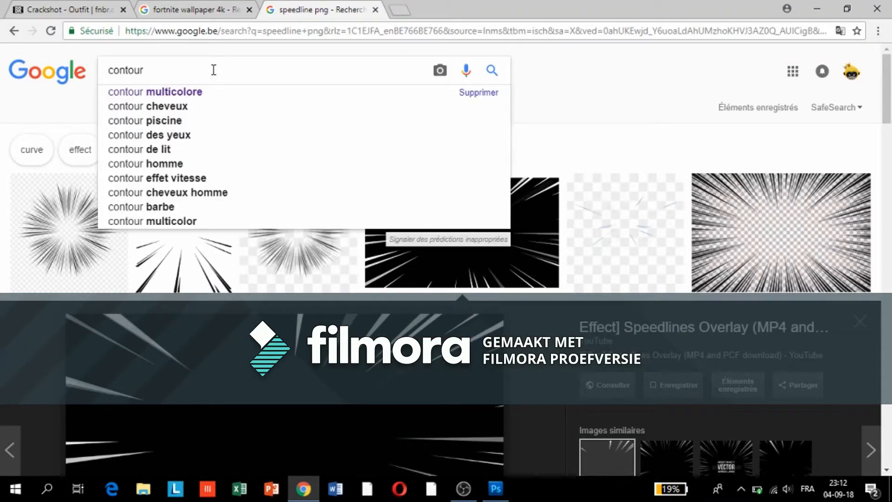
key("Return")
left_click(214, 70)
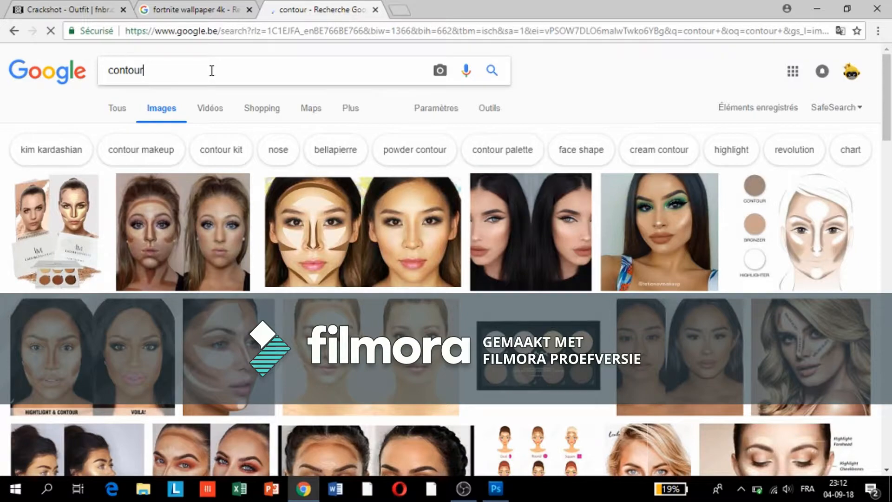
type("mu")
key("Down")
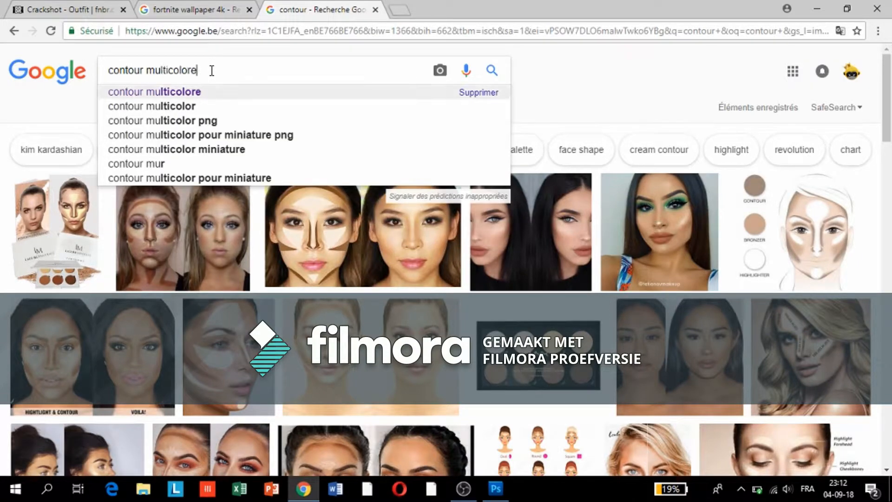
key("Return")
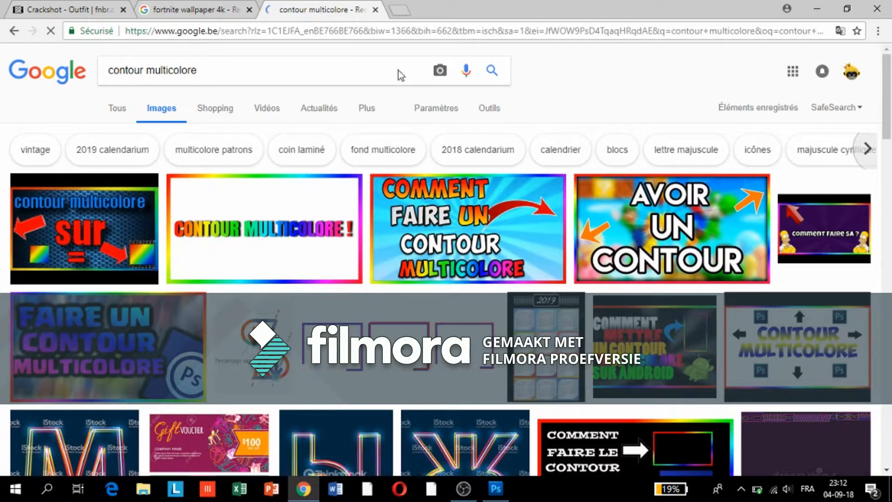
Step: Open the white "CONTOUR MULTICOLORE !" result with the rainbow frame and copy its 1280 × 720 image
left_click(291, 209)
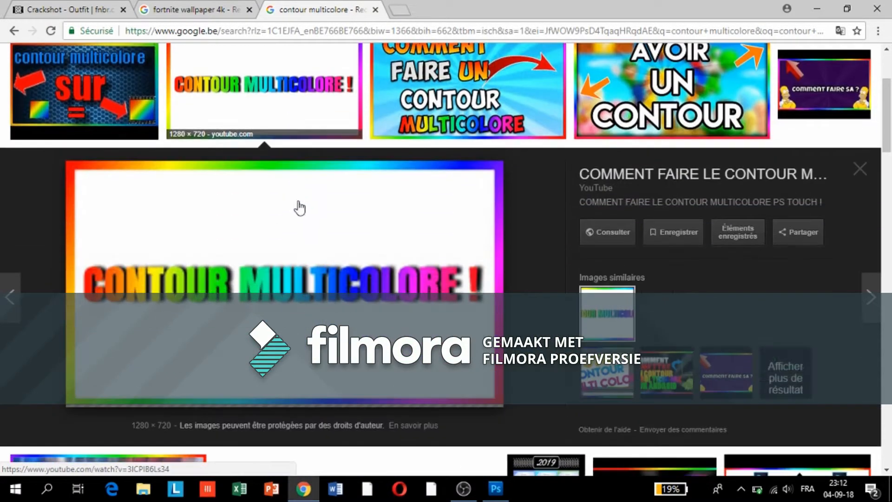
right_click(277, 298)
left_click(343, 235)
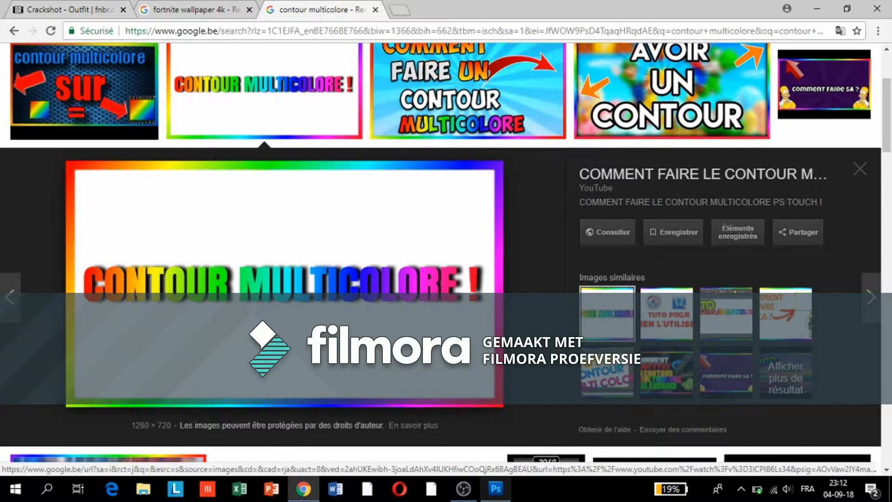
Step: Switch to Photoshop, paste the copied rainbow frame image and stretch it over the whole canvas at 300% width and about 289.6% height
left_click(495, 489)
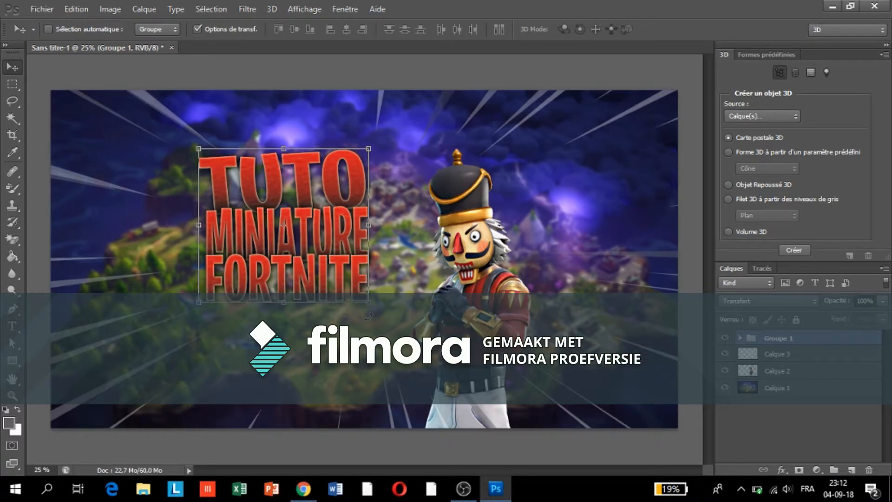
key("ctrl+v")
left_click_drag(405, 280, 203, 118)
left_click_drag(262, 205, 661, 422)
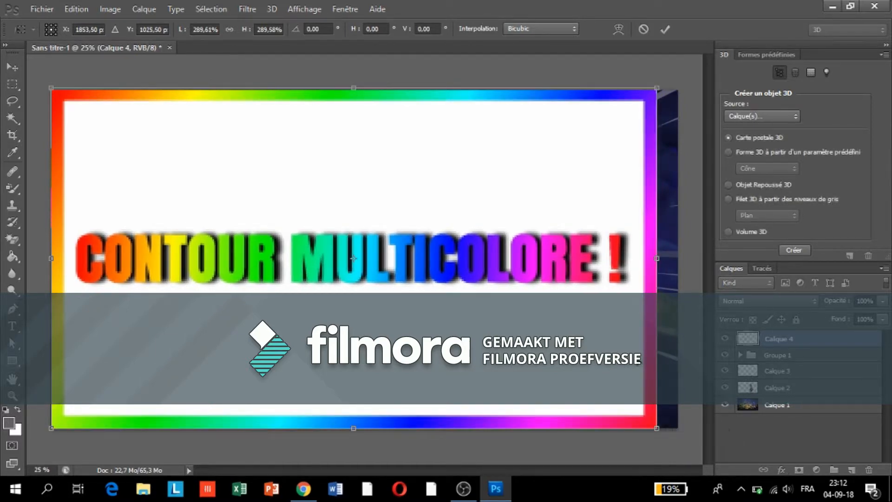
left_click_drag(656, 259, 679, 259)
left_click_drag(55, 258, 51, 259)
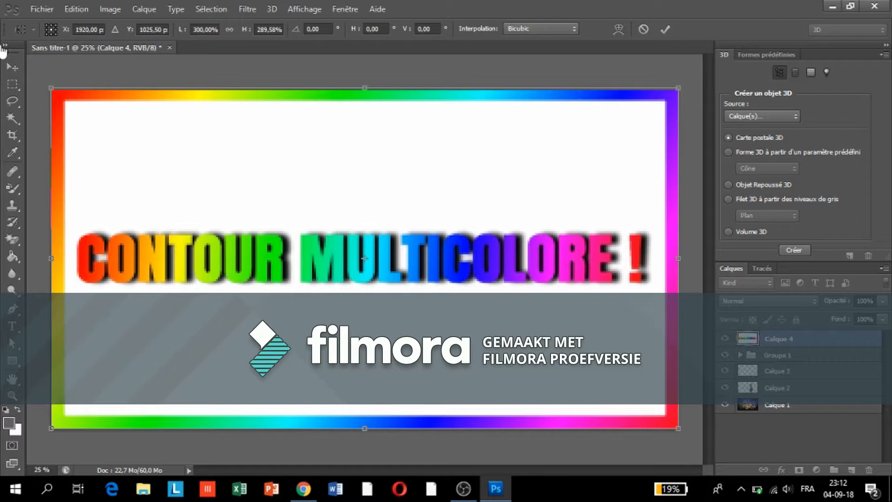
left_click(12, 68)
key("Return")
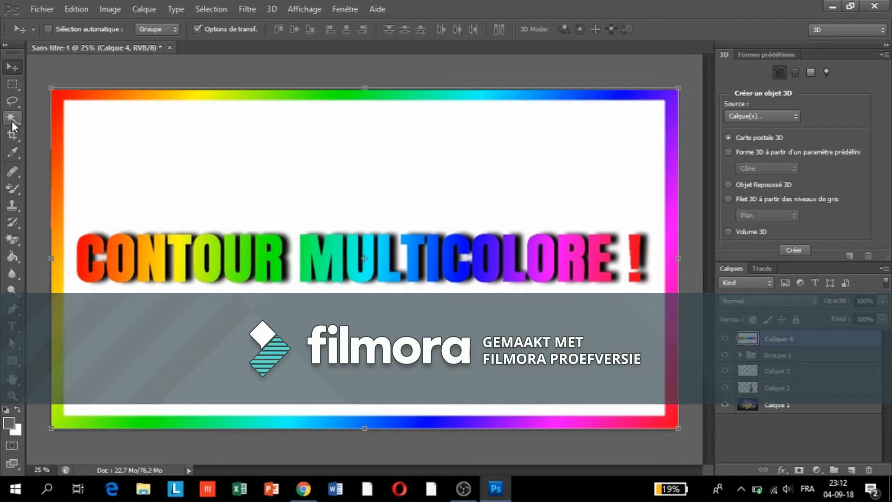
Step: Erase the frame's white interior with the Magic Eraser, and lasso and delete the leftover "CONTOUR MULTICOLORE !" text
left_click(11, 239)
left_click(192, 167)
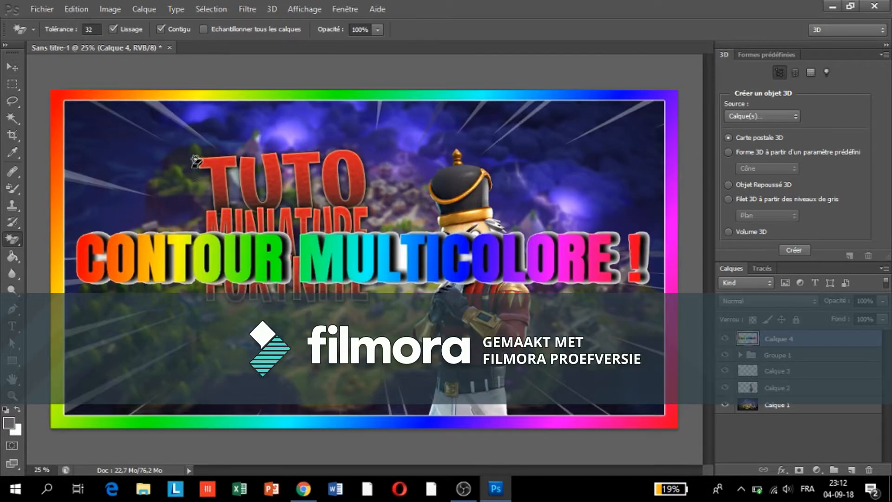
left_click(12, 100)
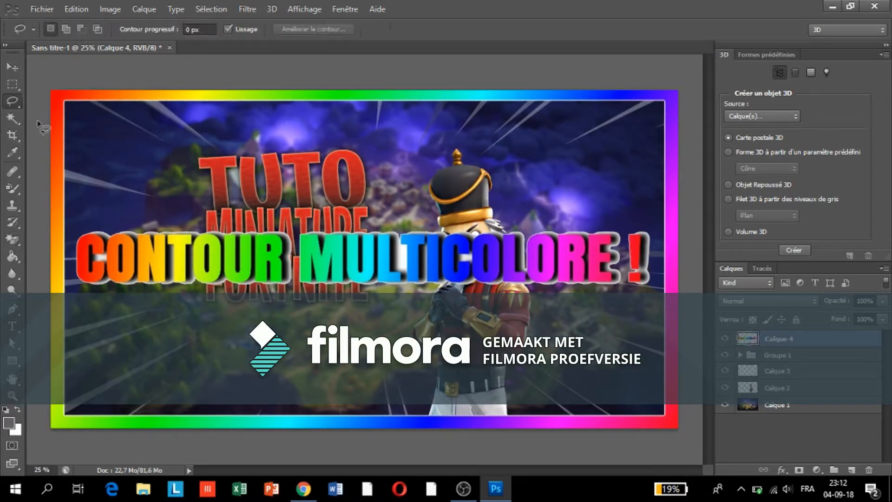
mouse_move(179, 195)
left_mouse_down()
mouse_move(83, 210)
mouse_move(76, 320)
left_mouse_up()
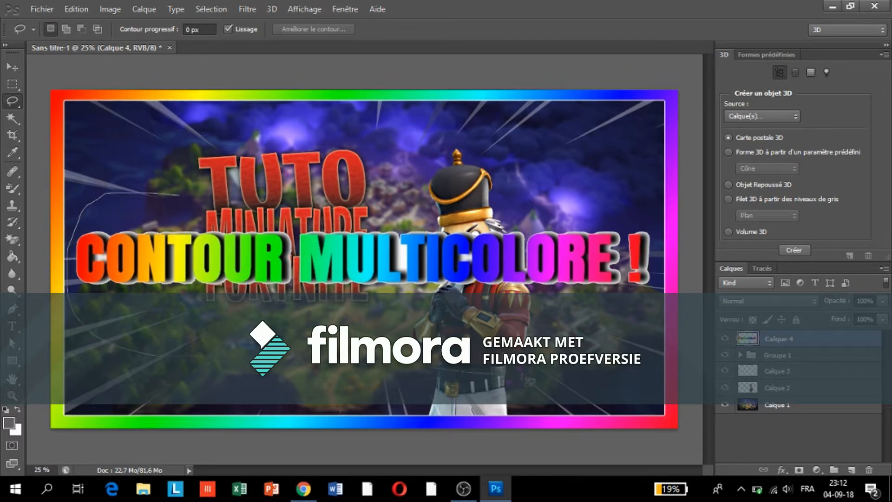
mouse_move(652, 291)
left_mouse_down()
mouse_move(660, 250)
mouse_move(635, 210)
mouse_move(245, 198)
left_mouse_up()
key("Delete")
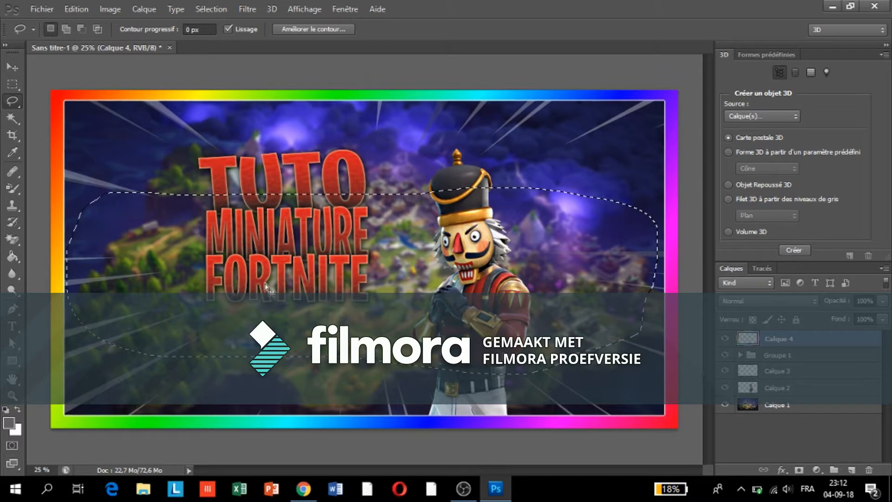
left_click(21, 71)
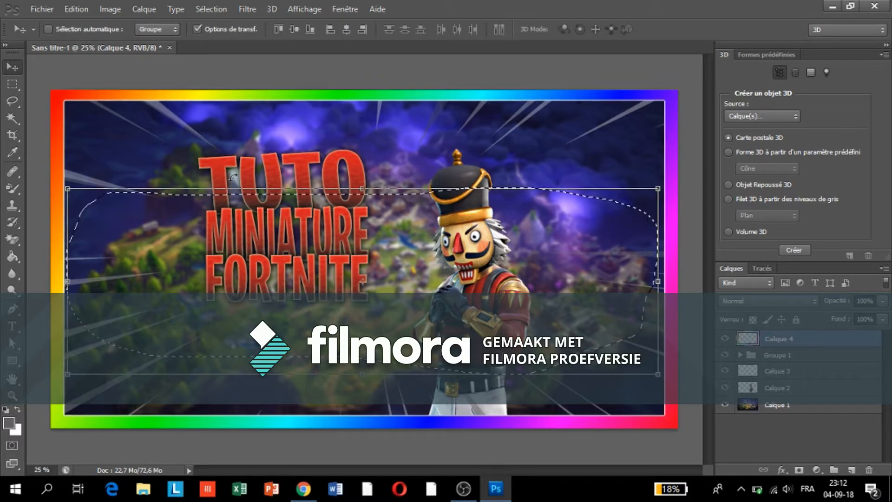
key("ctrl+d")
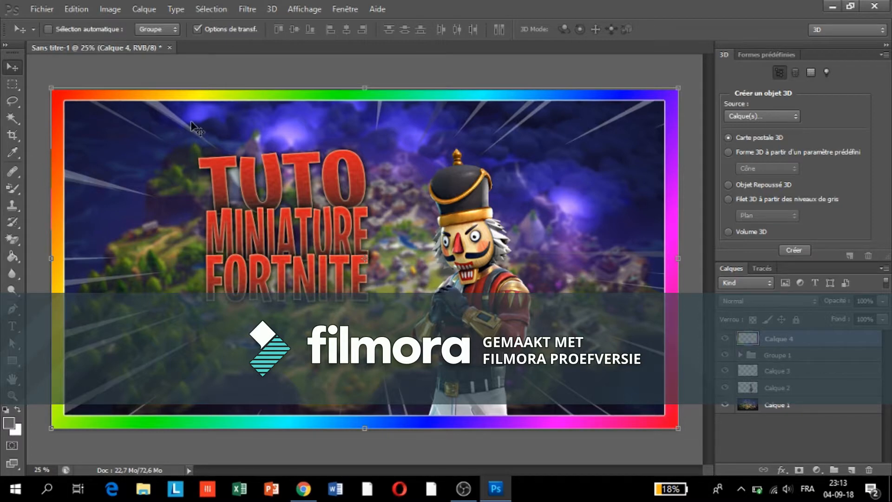
Step: Shift the character slightly towards the title and move the title text group up and away from the character
left_click(822, 377)
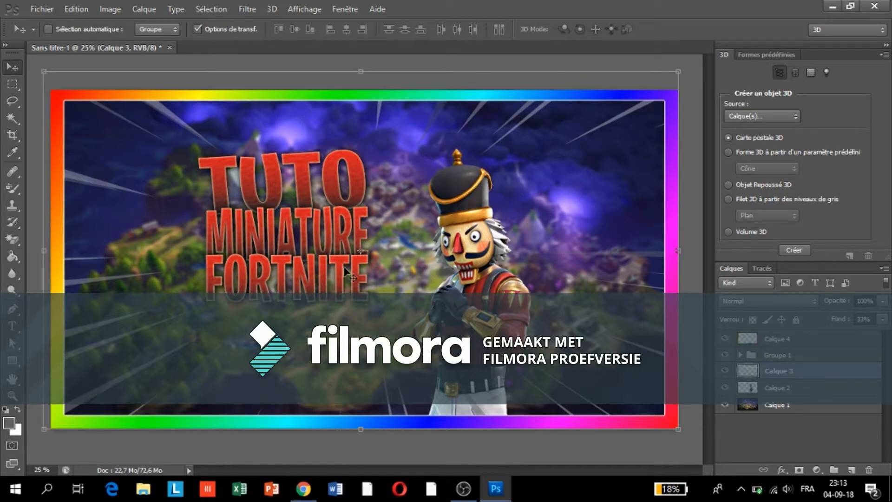
left_click(775, 355)
left_click_drag(282, 243, 289, 257)
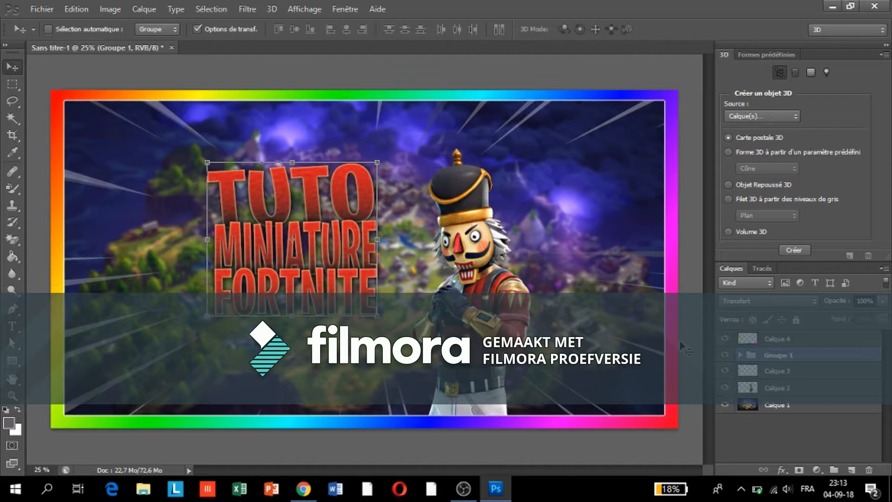
left_click(770, 389)
left_click_drag(536, 312, 529, 312)
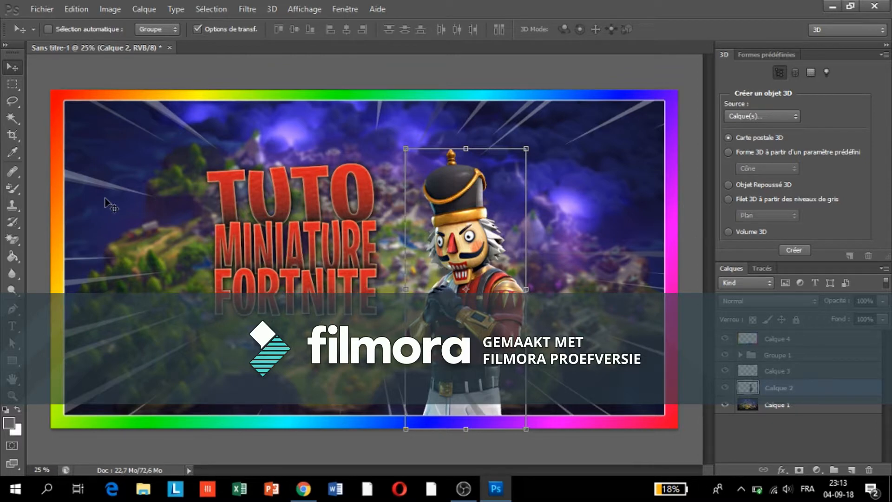
left_click(773, 354)
left_click_drag(297, 268, 266, 247)
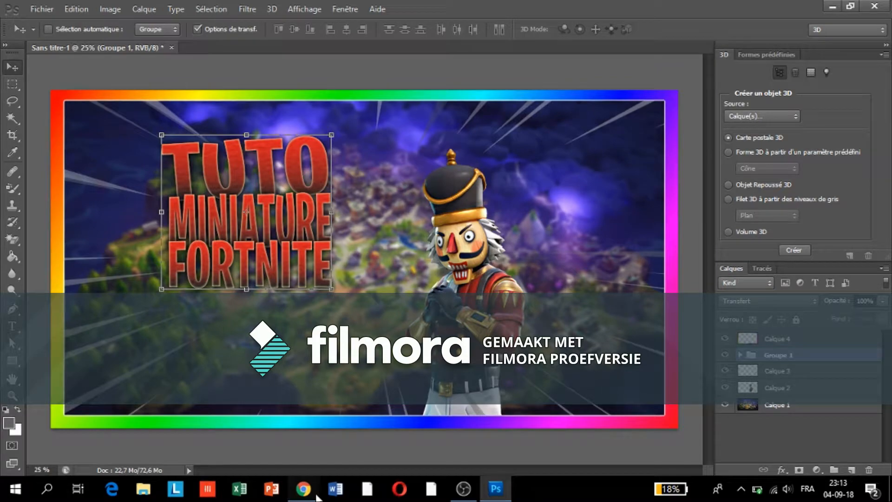
Step: Switch to Chrome and search Google Images for "emoji png"
left_click(302, 488)
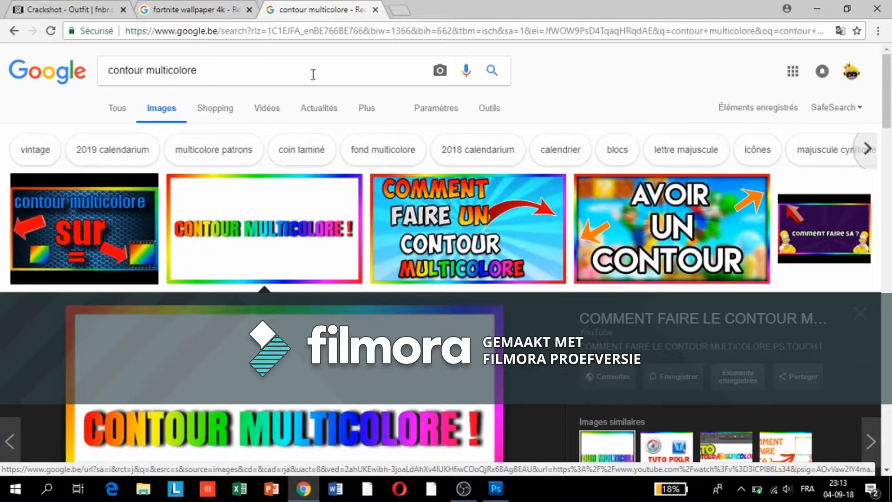
left_click_drag(205, 70, 109, 69)
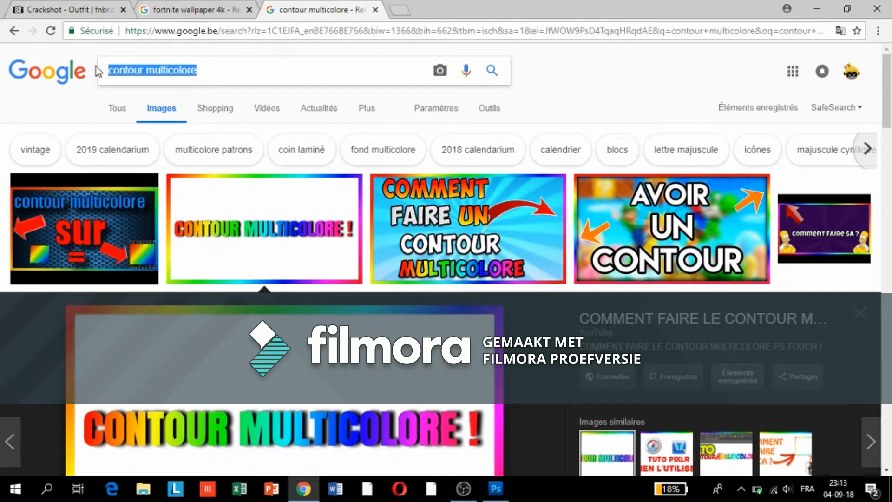
type("emoji")
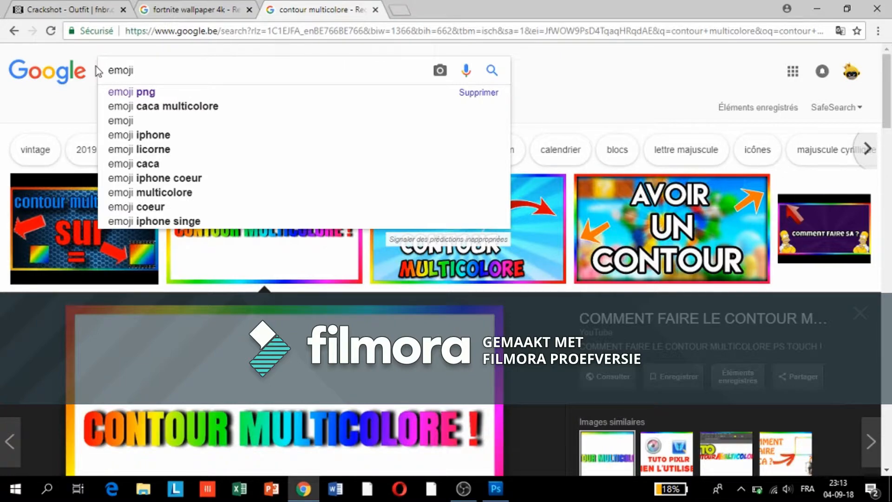
type(" png")
key("Return")
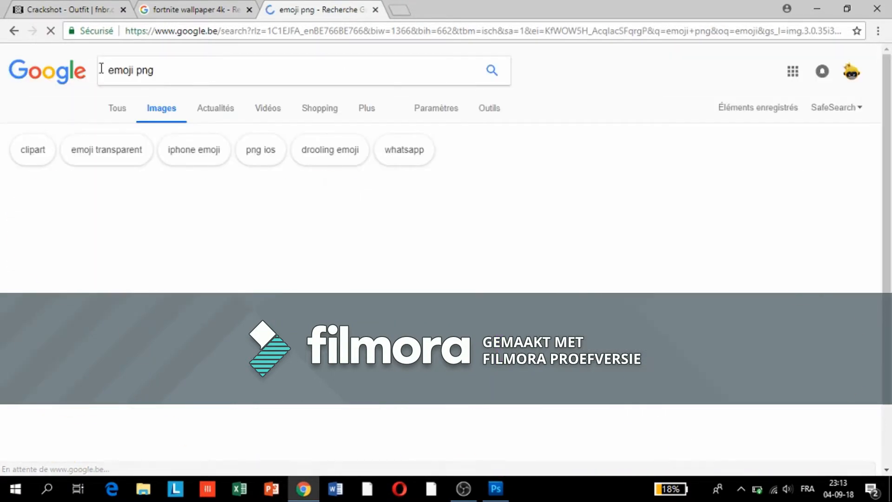
scroll(537, 240, "down", 2)
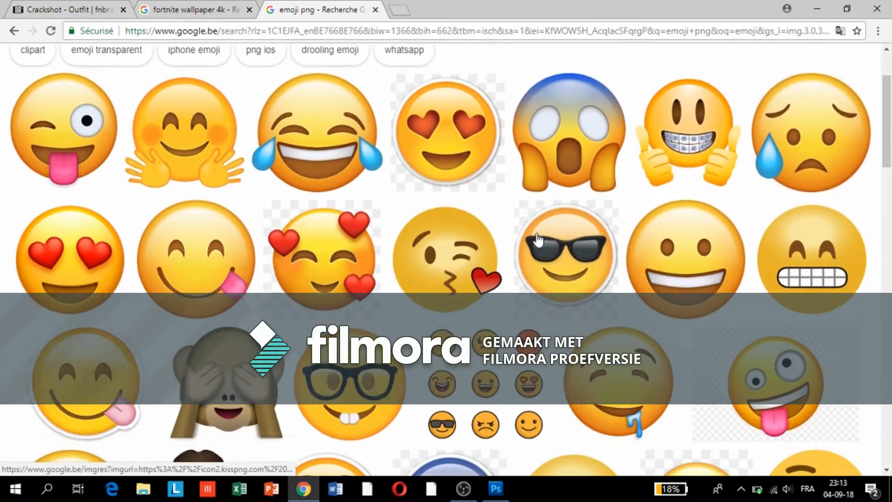
scroll(537, 239, "down", 1)
scroll(485, 349, "down", 1)
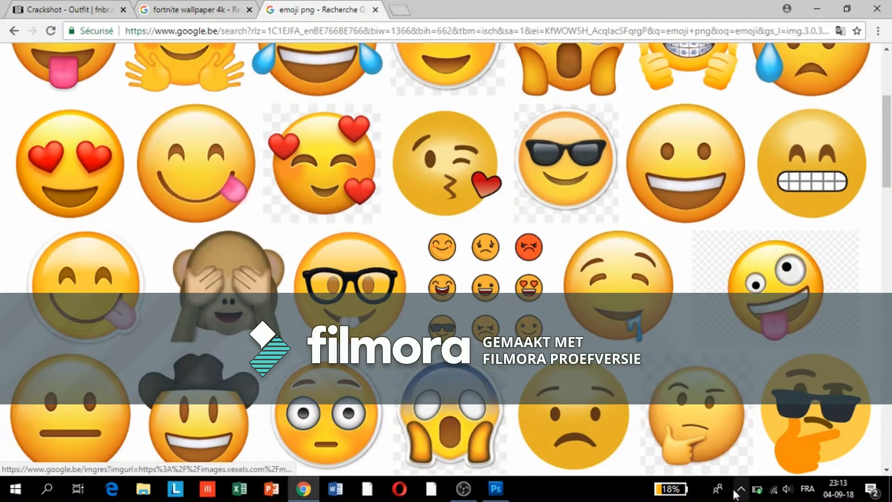
Step: Open the blue-topped shocked-face emoji result from Pngtree and copy its 260 × 271 image
left_click(496, 489)
left_click(496, 489)
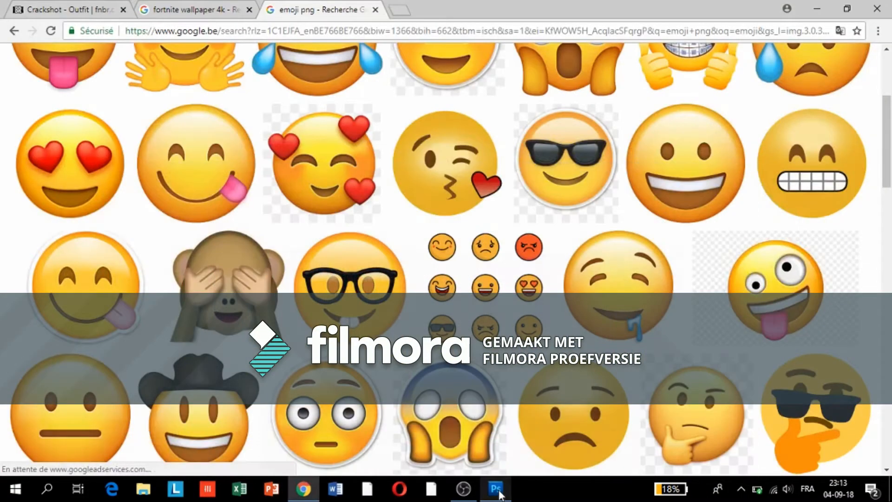
left_click(453, 419)
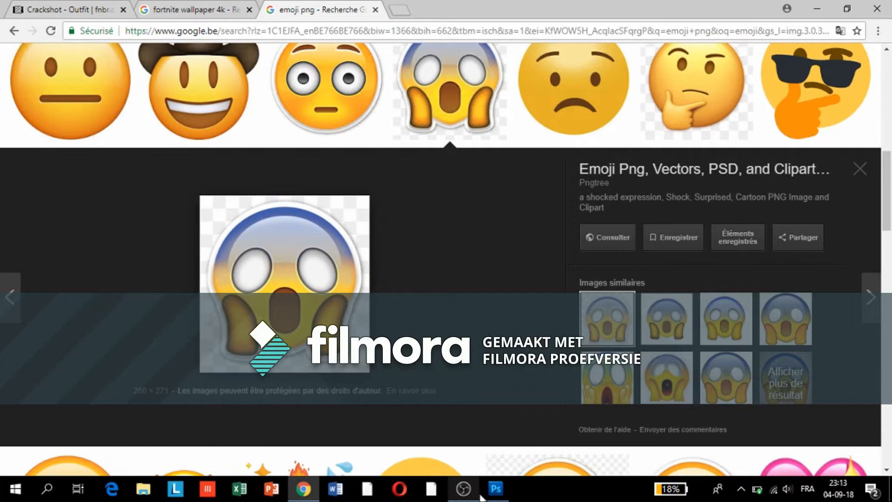
left_click(494, 496)
left_click(494, 498)
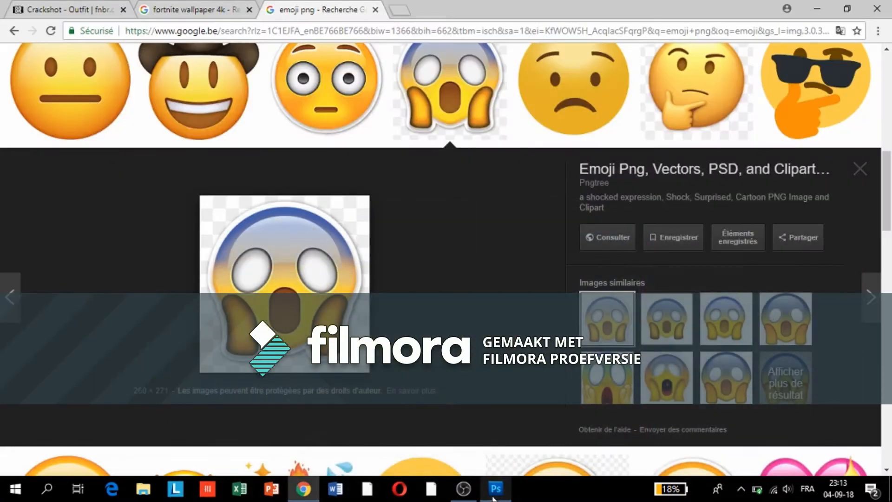
scroll(289, 314, "up", 2)
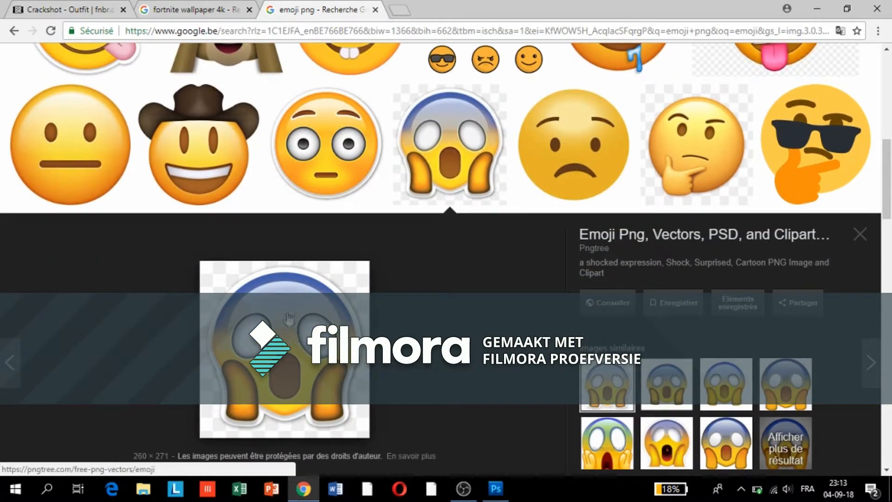
right_click(284, 346)
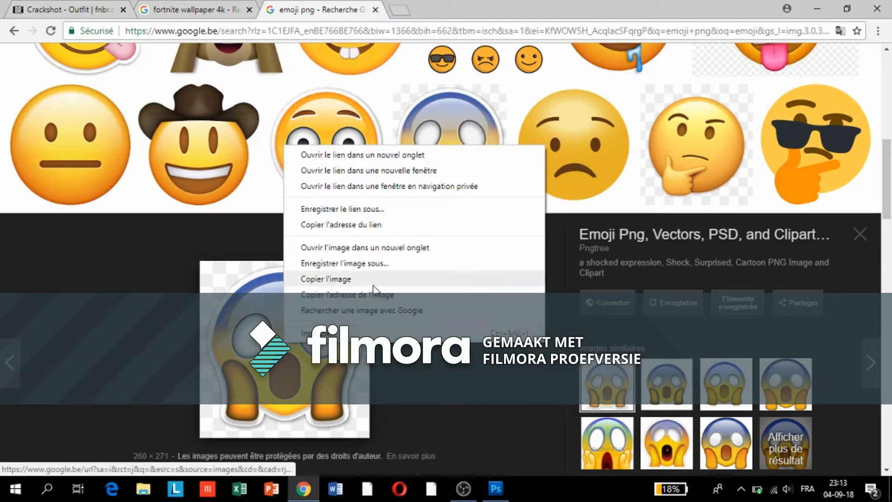
left_click(348, 279)
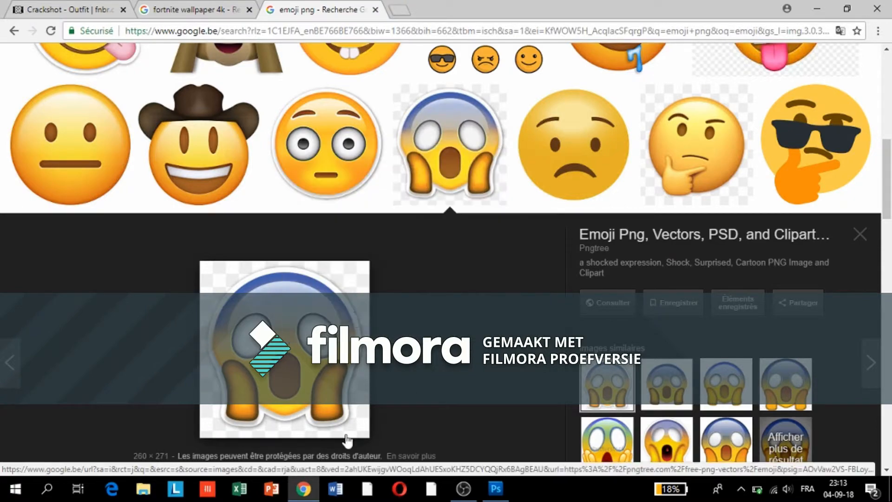
left_click(303, 488)
left_click(304, 489)
left_click(496, 489)
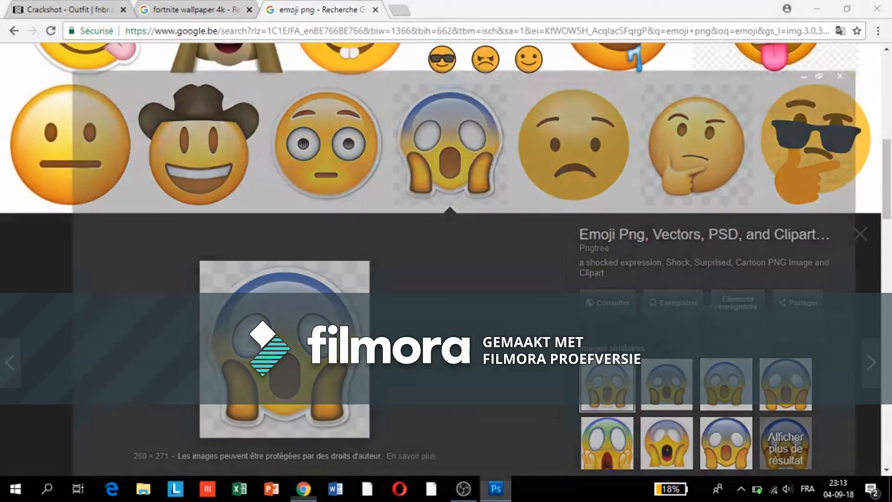
key("ctrl+v")
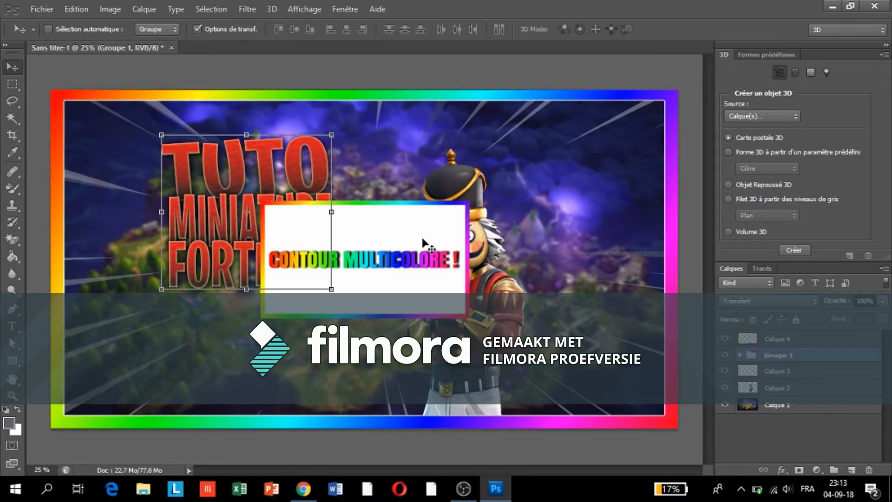
key("ctrl+z")
Step: Copy the shocked-face emoji image again in Chrome and paste it into the Photoshop thumbnail
left_click(303, 489)
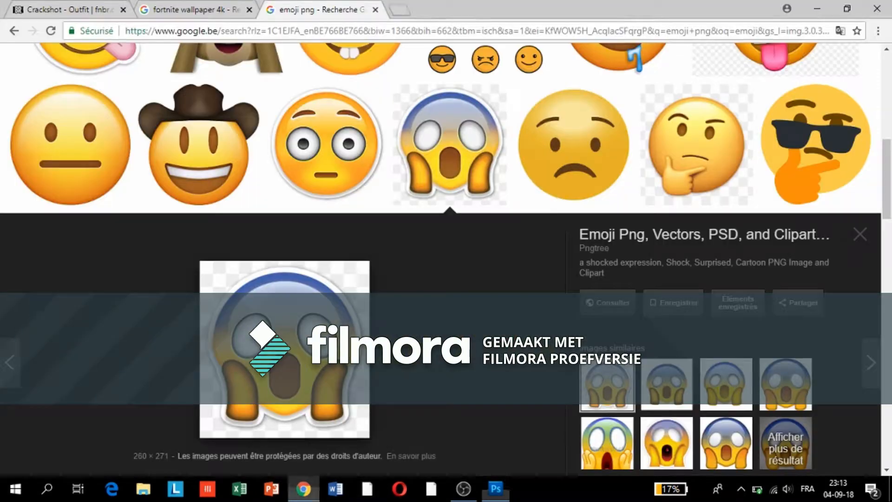
right_click(297, 356)
left_click(353, 289)
left_click(495, 488)
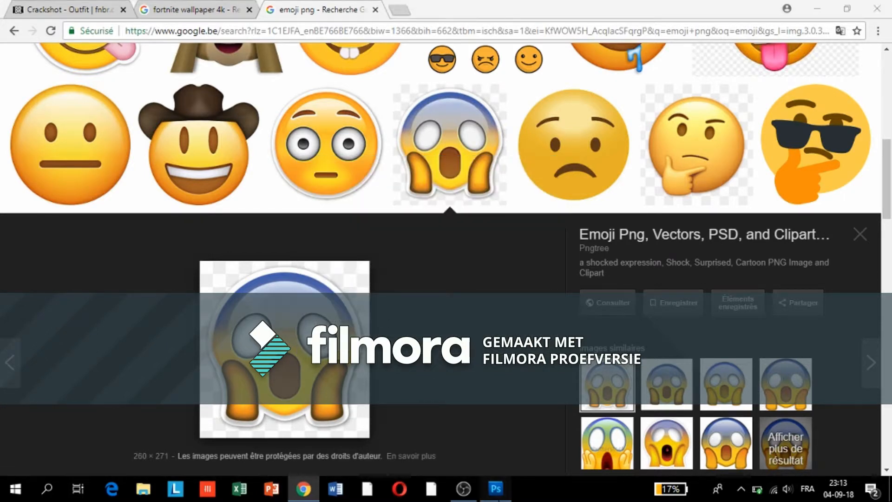
key("ctrl+v")
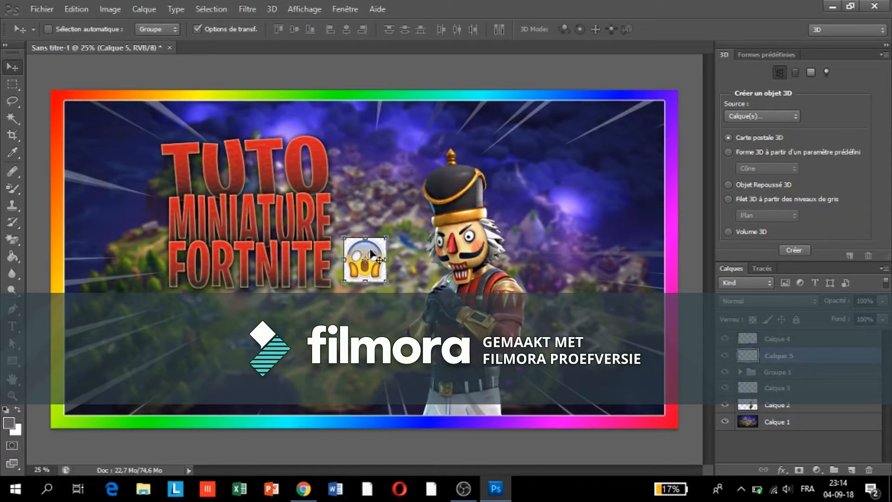
Step: Enlarge the pasted emoji to about 310% and try to remove its checkered background with the Magic Eraser
left_click_drag(388, 237, 481, 149)
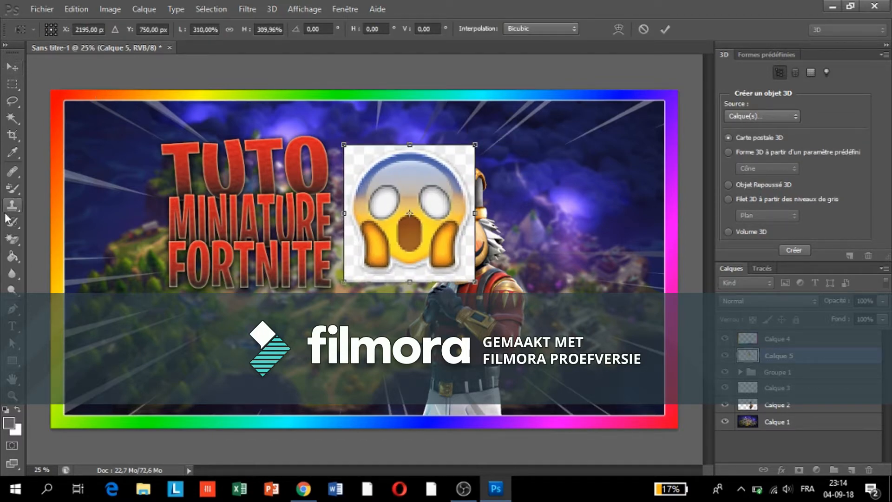
left_click(13, 239)
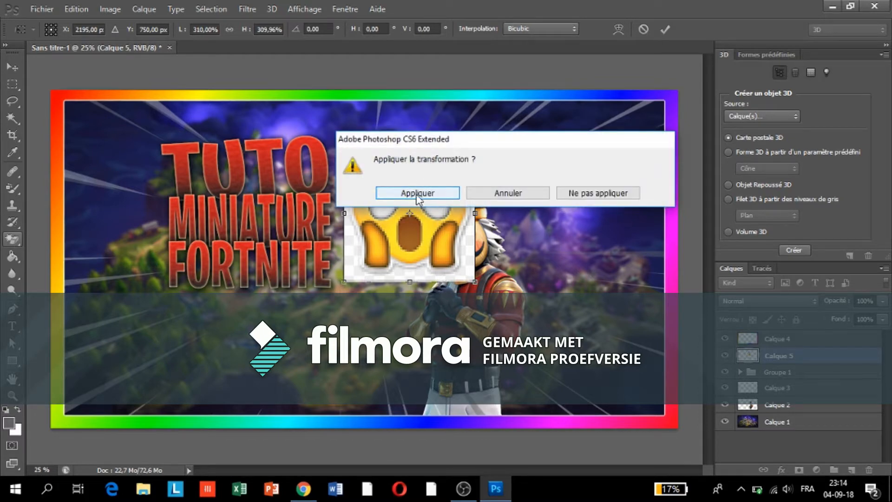
left_click(434, 190)
left_click(446, 161)
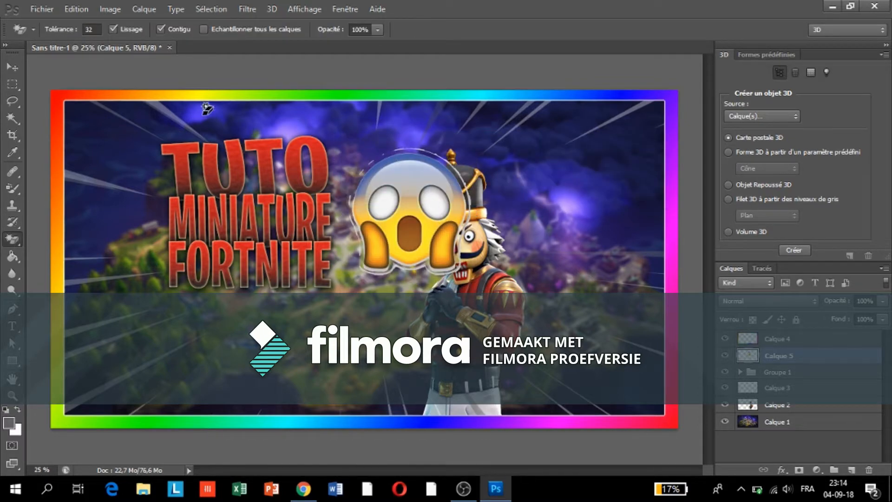
left_click(75, 10)
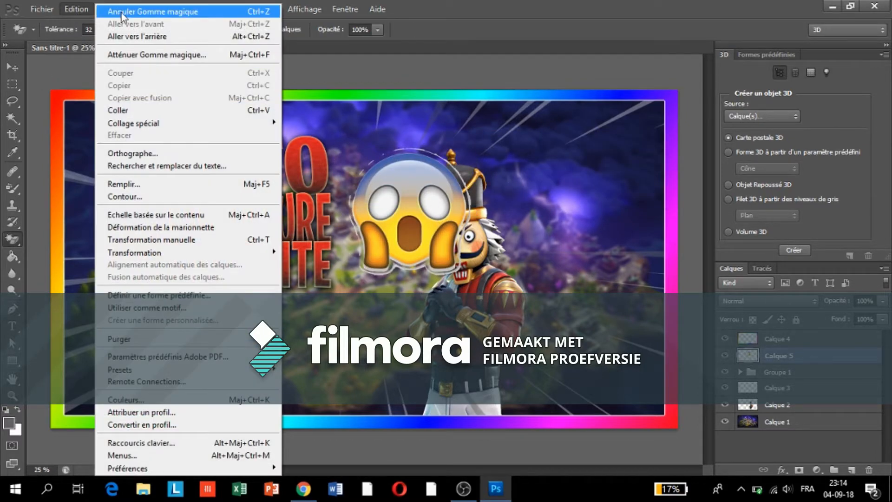
left_click(122, 14)
Step: Try to remove the emoji's checkered background by selecting matching squares with the Magic Wand at tolerance 5 and deleting them
left_click(13, 118)
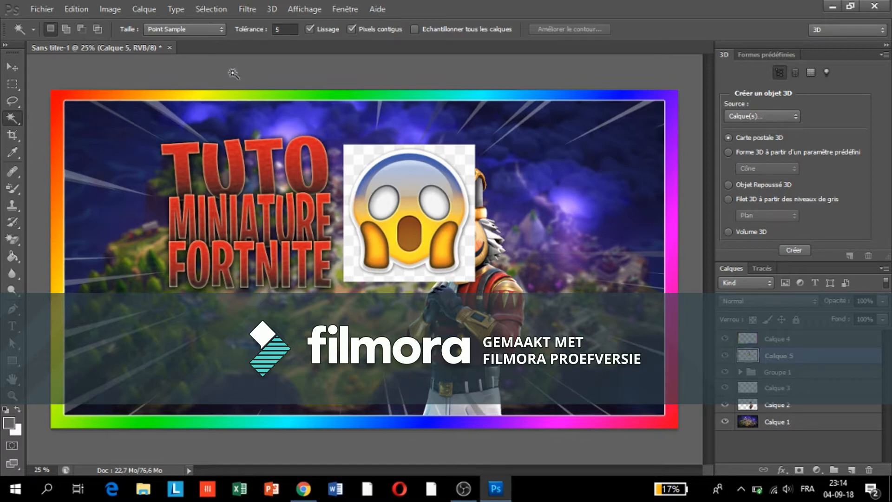
left_click(362, 165)
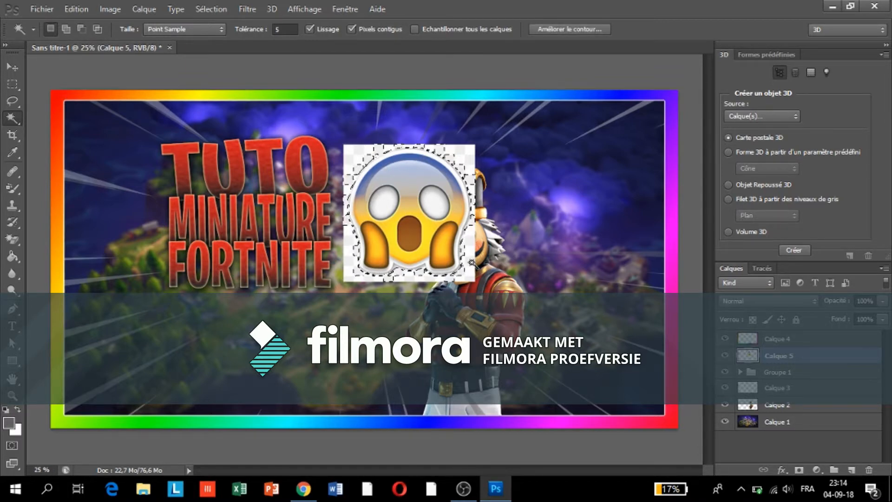
key("Delete")
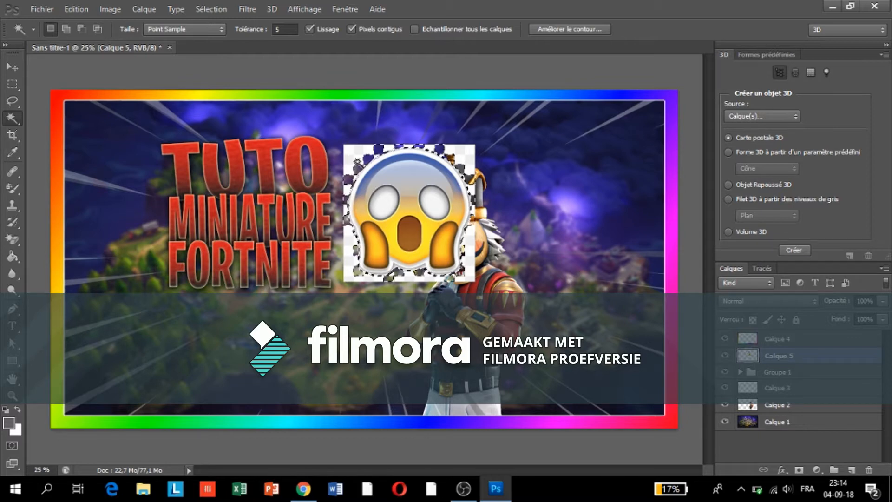
left_click(359, 152)
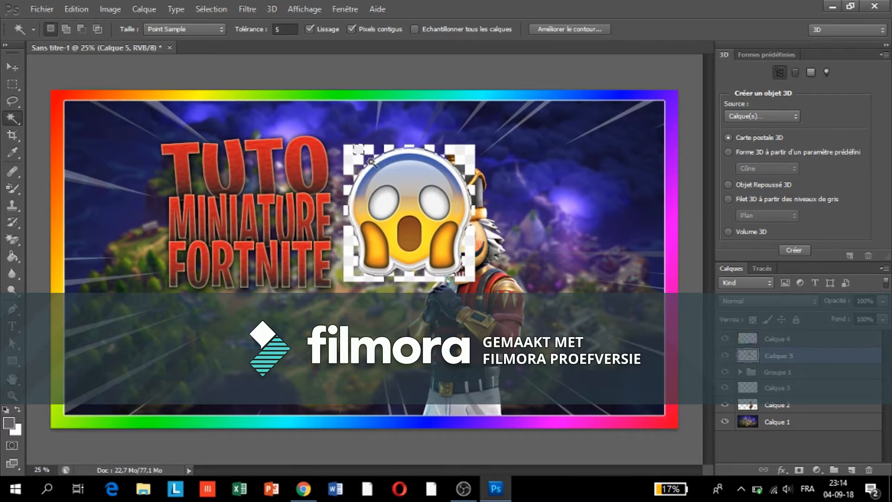
Step: Try to cut away the leftover background above and beside the emoji with a freehand Lasso selection
left_click(19, 104)
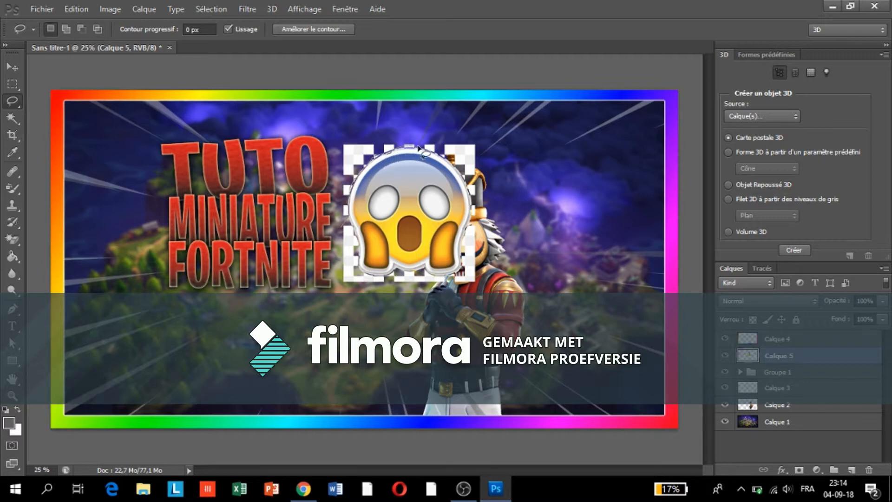
mouse_move(436, 151)
left_mouse_down()
mouse_move(326, 127)
mouse_move(344, 223)
mouse_move(353, 167)
mouse_move(413, 148)
left_mouse_up()
left_click(433, 114)
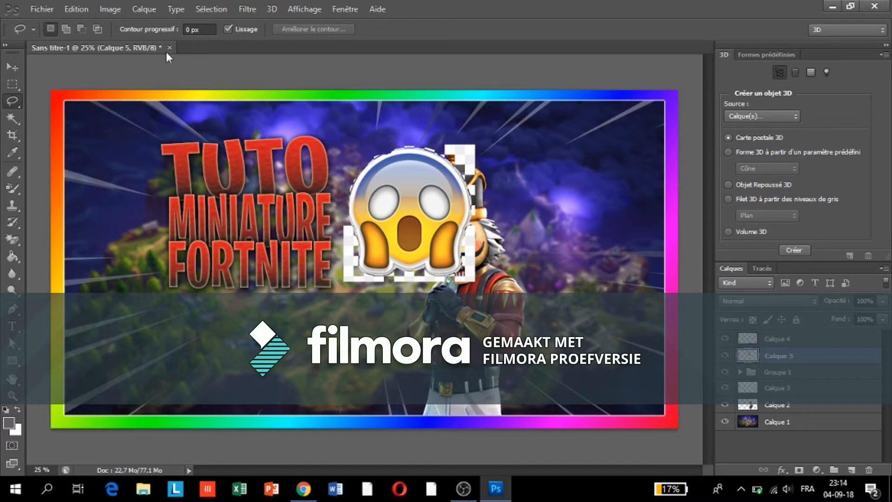
Step: Step back through the history to undo the Lasso cut and the Magic Wand deletion on the emoji
left_click(76, 9)
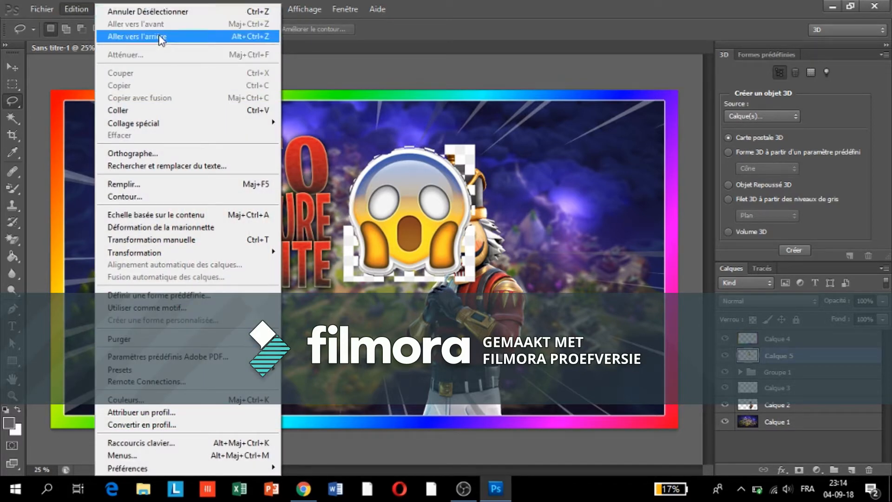
left_click(159, 35)
left_click(77, 9)
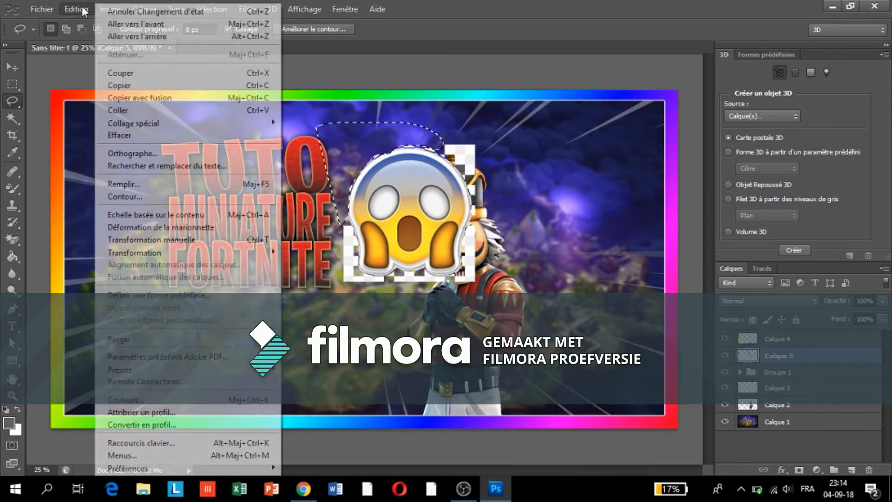
left_click(107, 37)
left_click(76, 8)
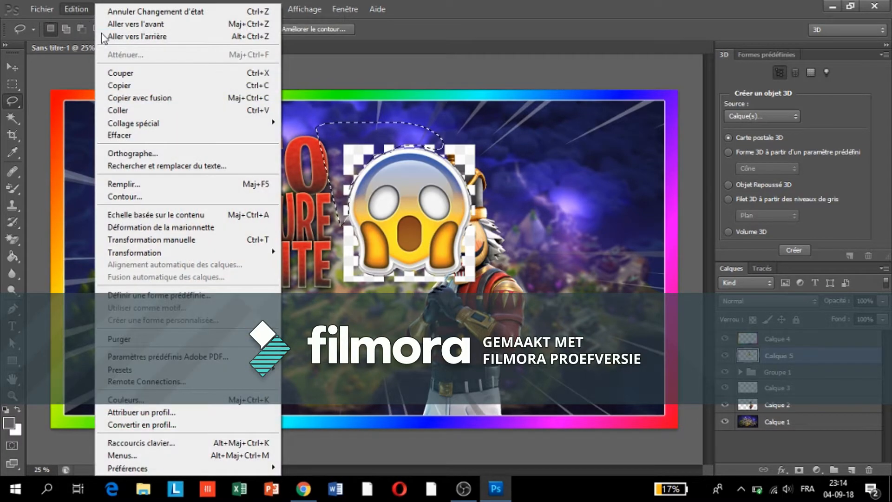
left_click(123, 36)
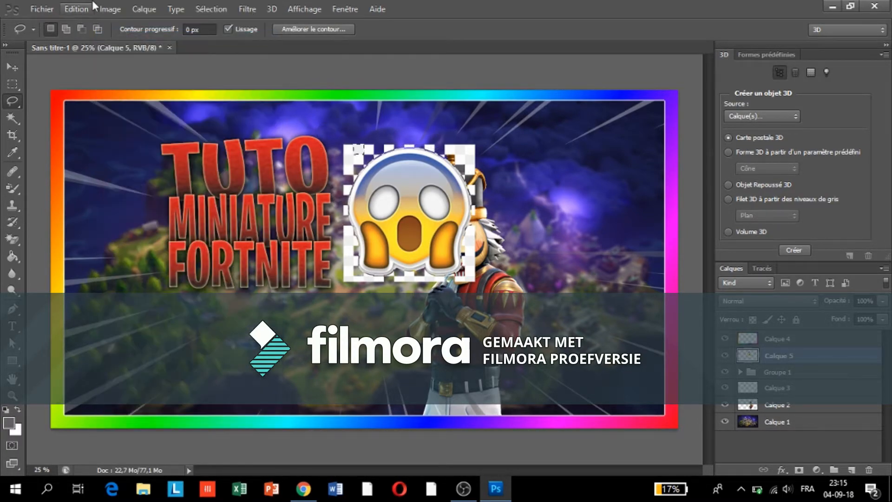
left_click(76, 9)
left_click(139, 36)
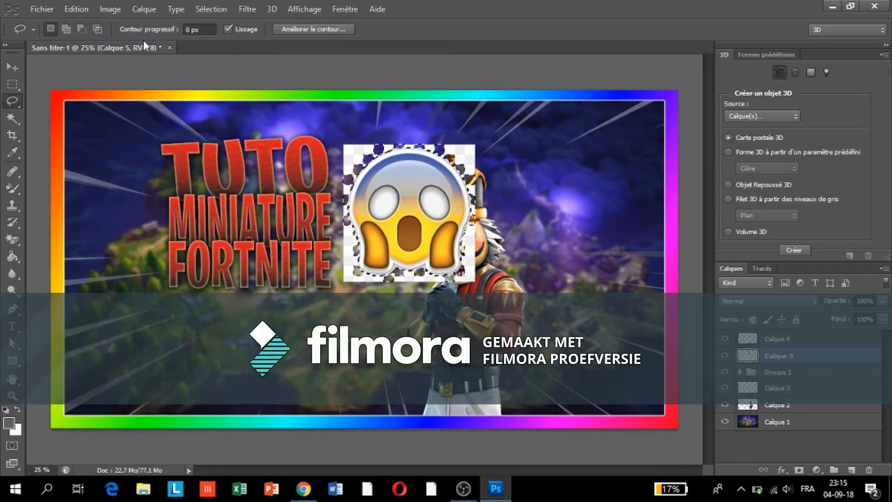
left_click(76, 9)
left_click(119, 34)
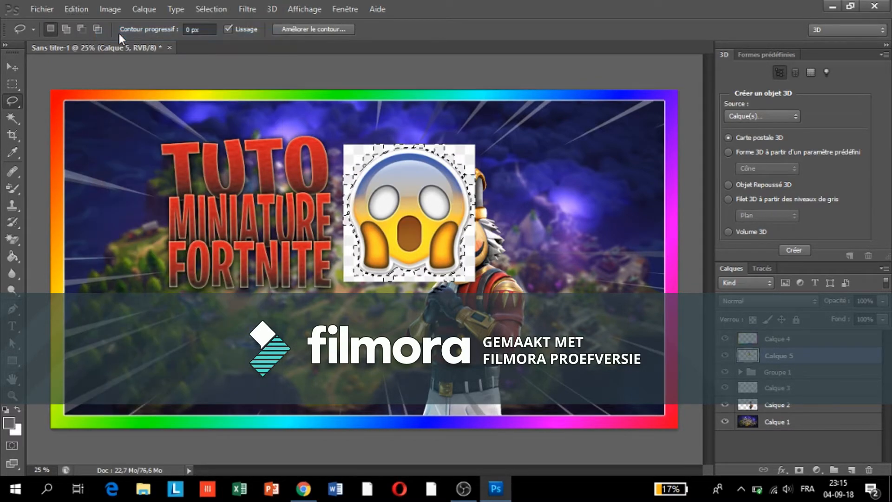
Step: Switch to Chrome, preview similar shocked-face emojis and open the full set of similar images
left_click(304, 488)
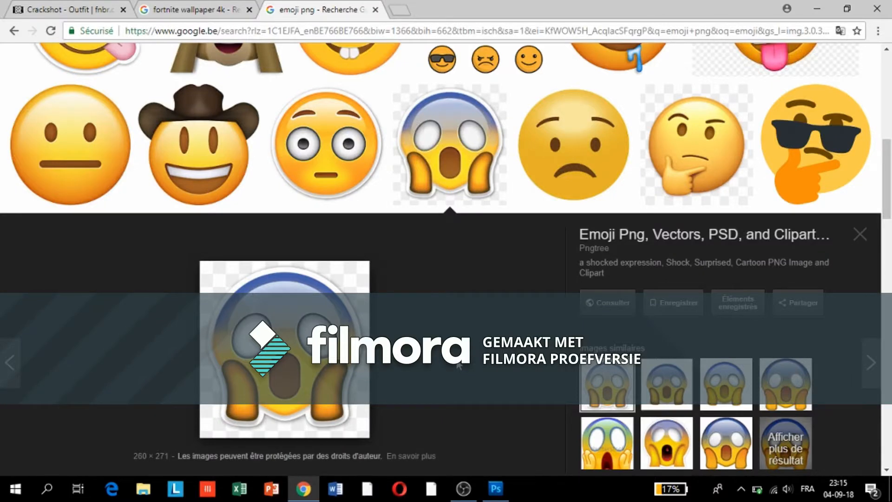
scroll(457, 365, "down", 1)
left_click(726, 329)
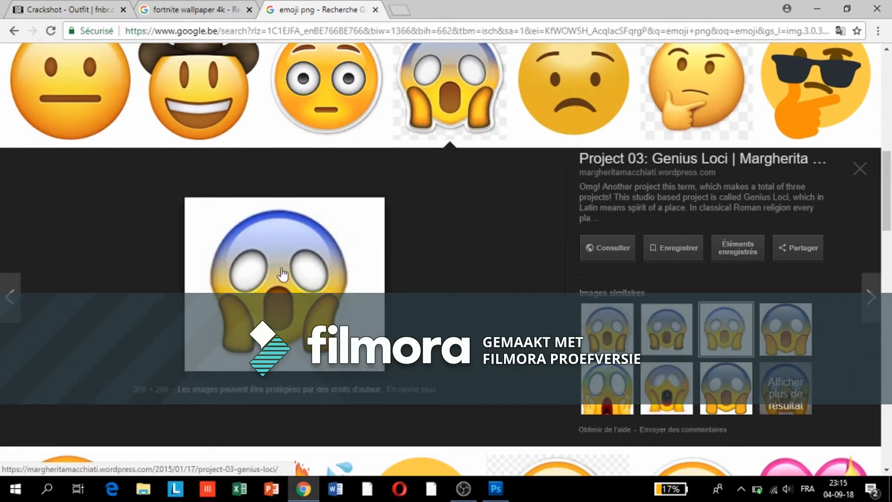
left_click(667, 329)
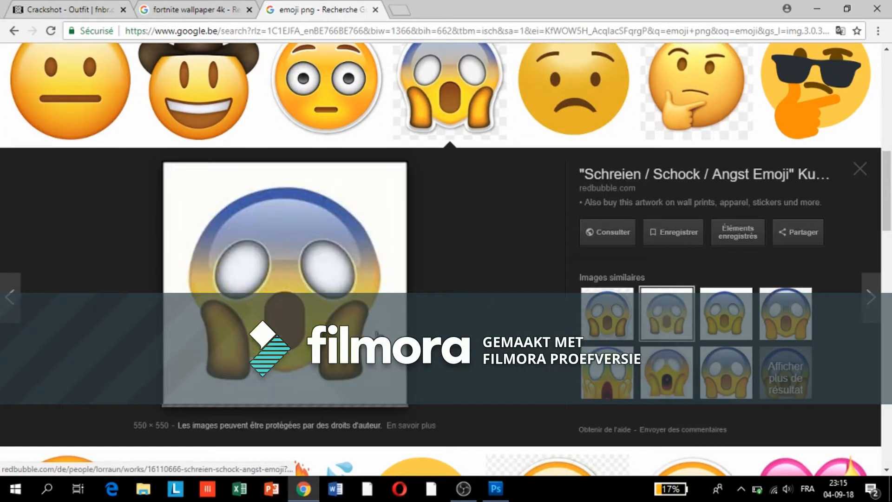
left_click(710, 366)
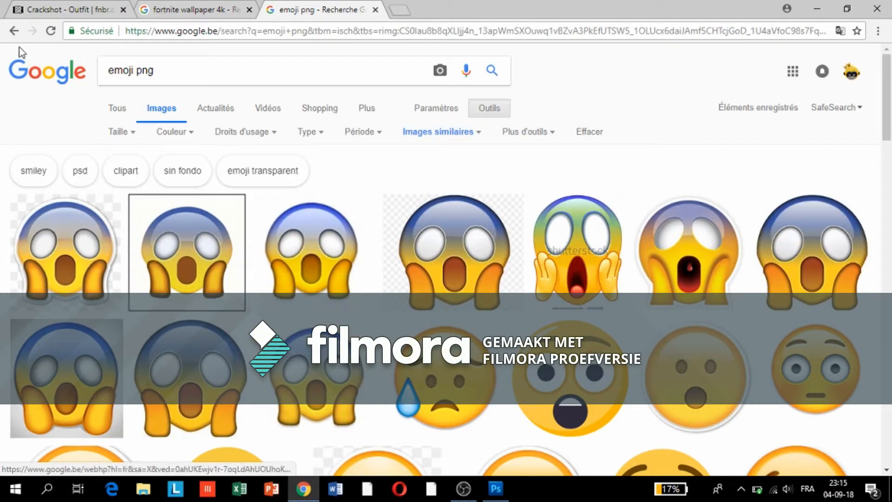
Step: Open the 225 × 225 shocked-face emoji on a white background from Pinterest and copy the image
left_click(200, 381)
right_click(275, 307)
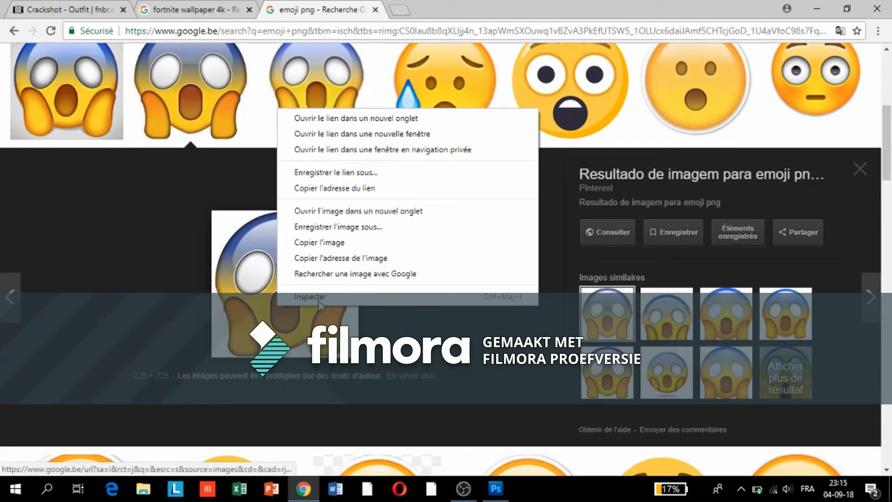
left_click(328, 250)
Step: Switch to Photoshop, clear the active selection and delete the checkered emoji layer Calque 5
left_click(496, 489)
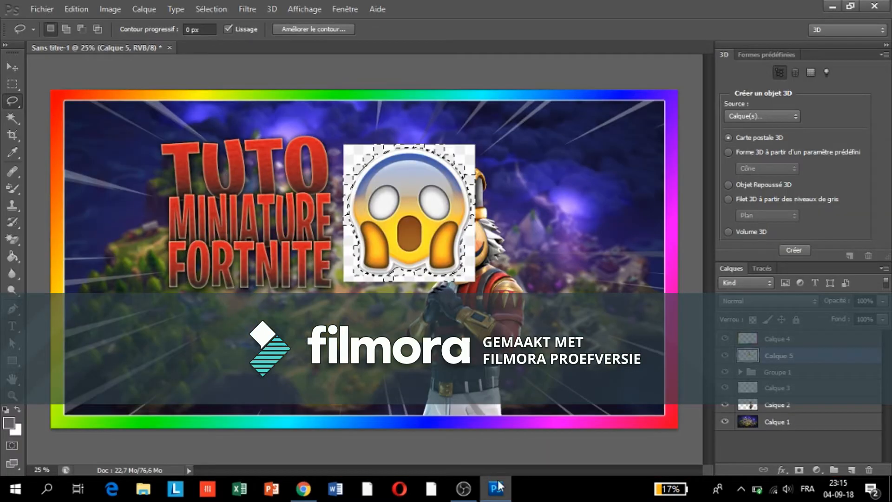
left_click(11, 66)
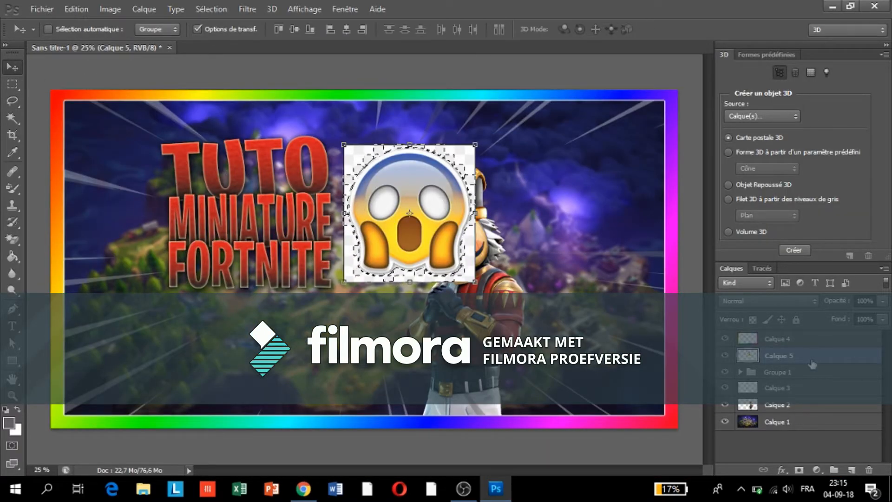
right_click(802, 355)
key("Escape")
left_click(13, 85)
left_click(56, 76)
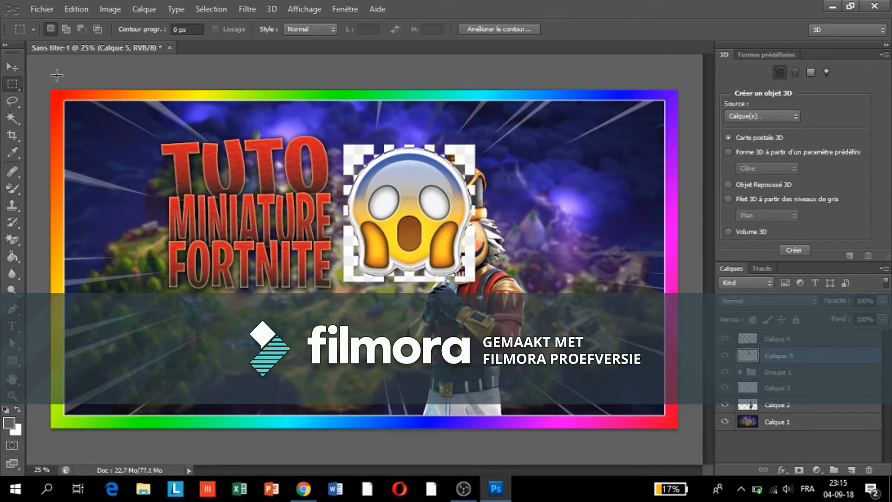
left_click(12, 68)
key("Delete")
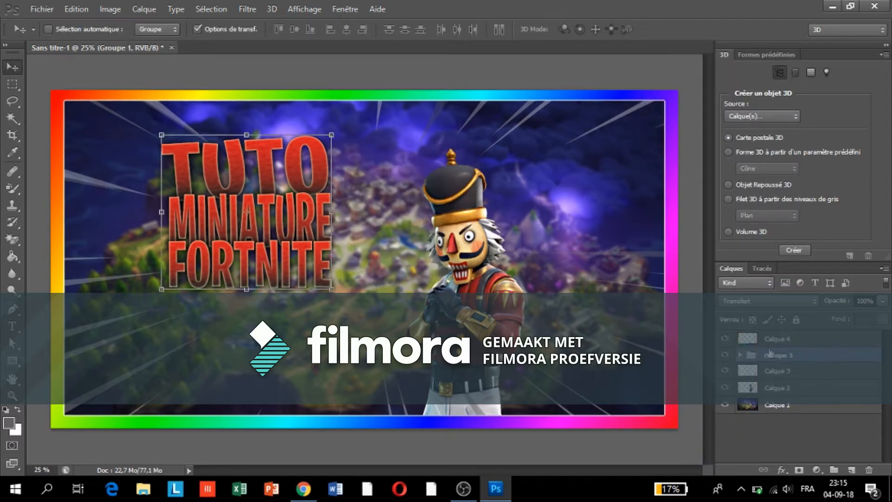
Step: Paste the copied emoji into the thumbnail, enlarge it to about 421% and place it between the title and the character
key("ctrl+z")
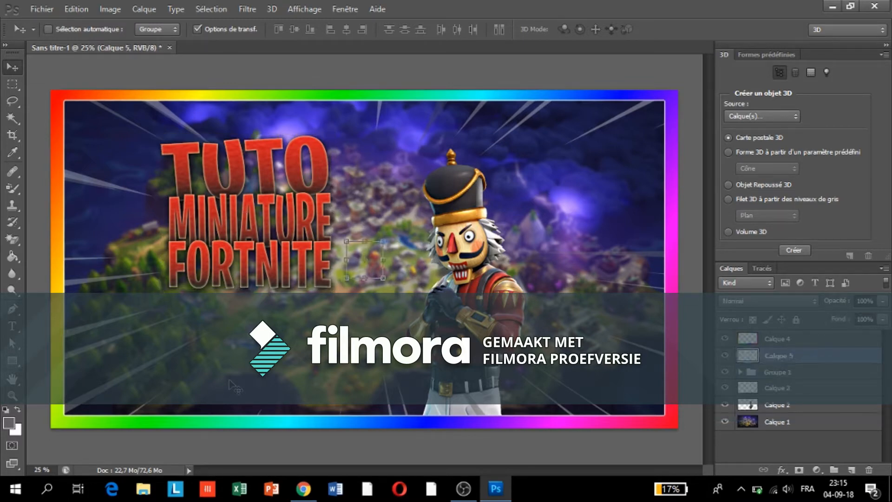
left_click_drag(385, 277, 512, 400)
left_click_drag(463, 318, 428, 229)
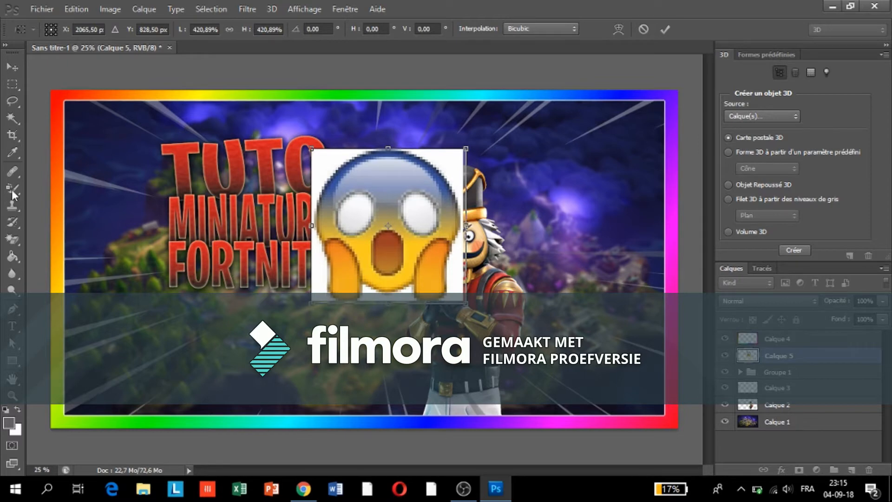
Step: Apply the emoji's transformation, erase its white background with the Magic Eraser and move it down below the title
left_click(18, 238)
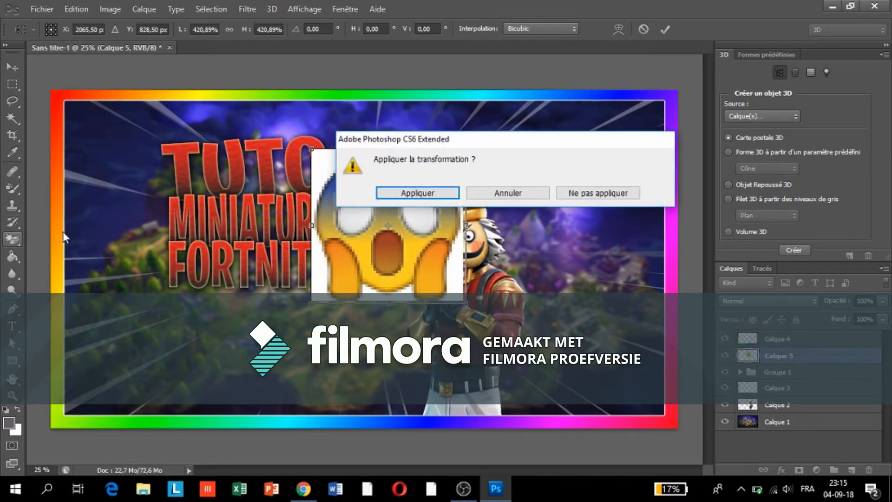
left_click(427, 192)
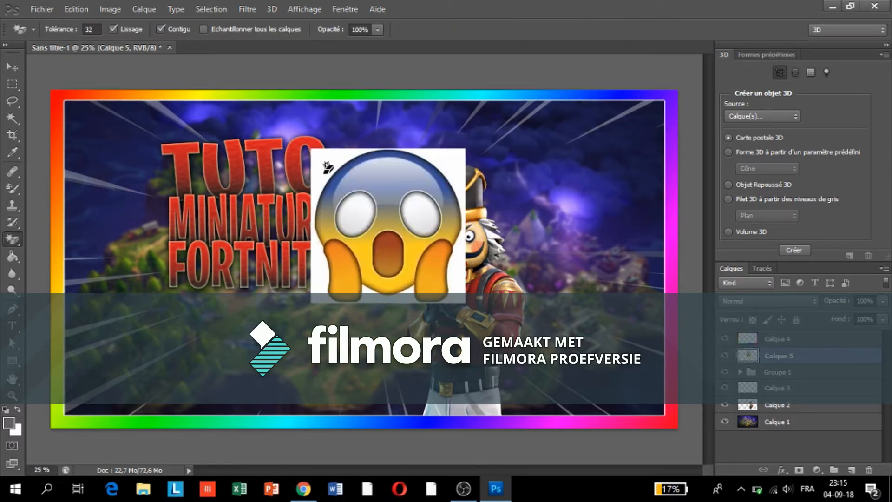
left_click(13, 66)
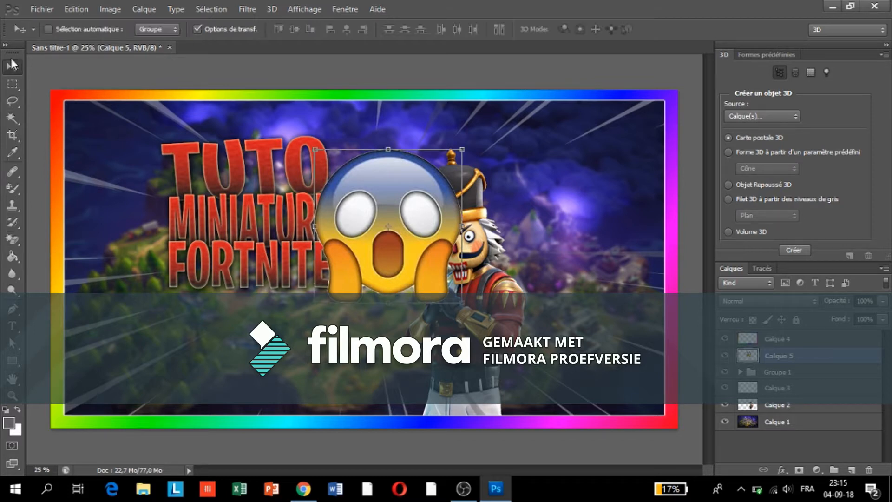
left_click_drag(398, 215, 407, 283)
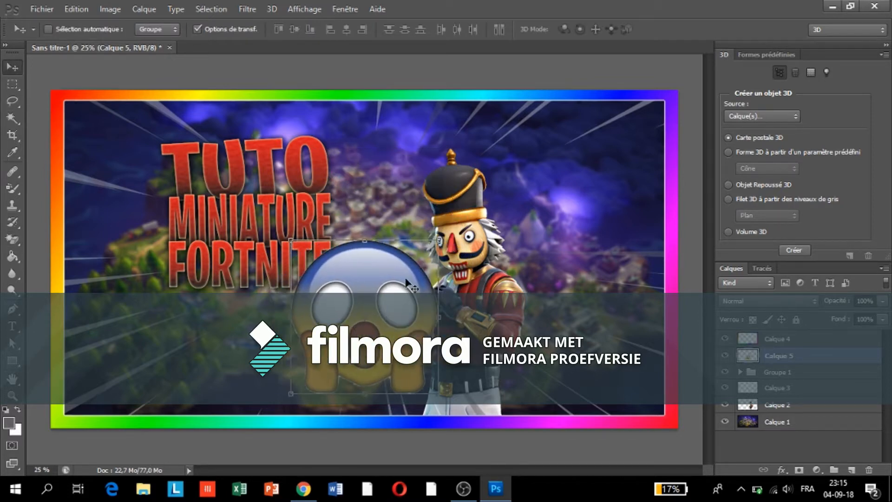
Step: Shift the character on Calque 2 away from the emoji and move the title group Groupe 1 upward with a -0.79° rotation
left_click(785, 406)
left_click_drag(468, 284, 493, 284)
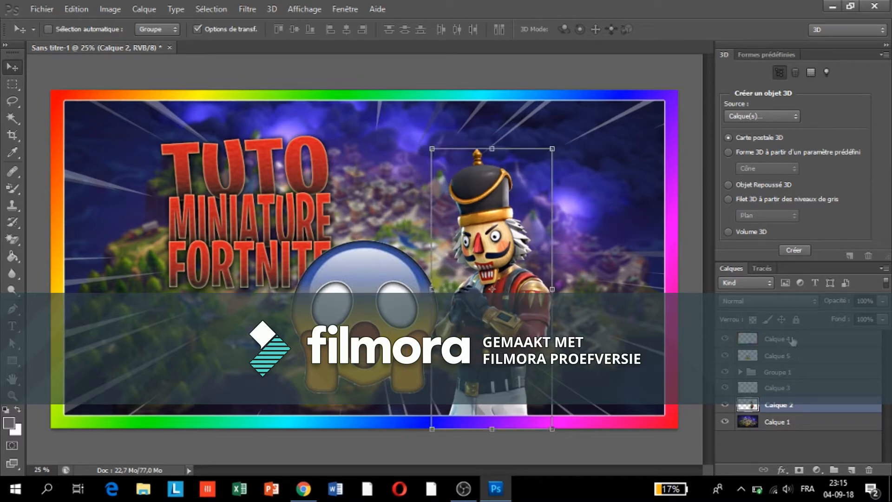
left_click(783, 372)
left_click_drag(293, 215, 244, 115)
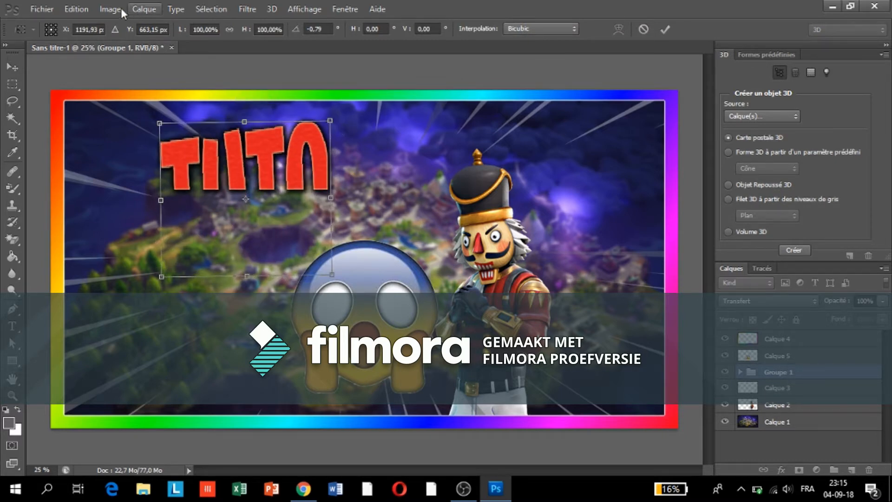
Step: Undo the title group's last rotation
left_click(76, 8)
left_click(132, 11)
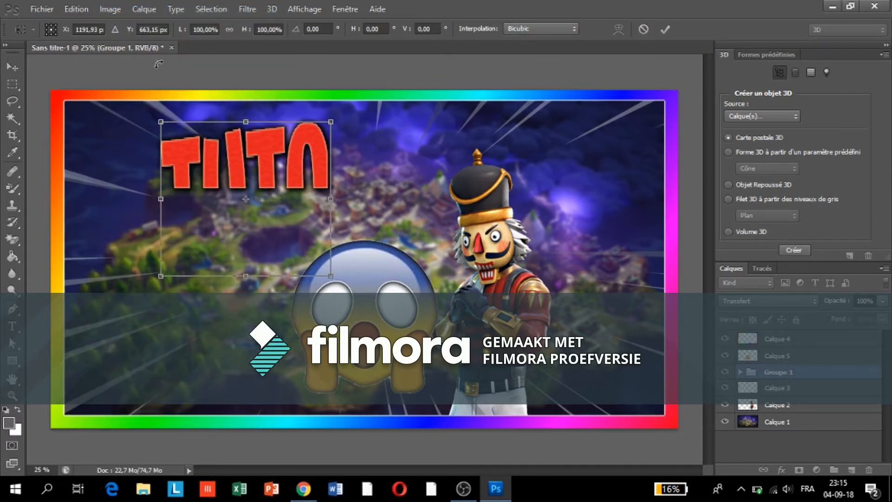
left_click(76, 9)
left_click(150, 18)
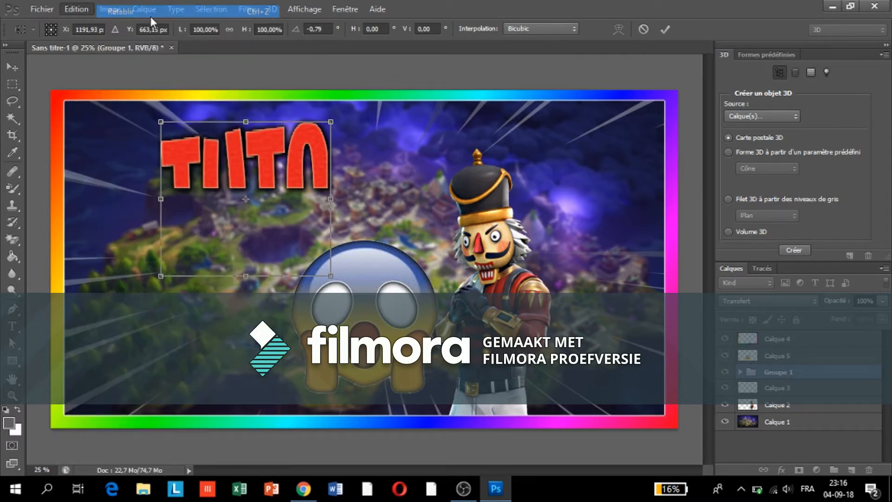
left_click(77, 9)
left_click(123, 10)
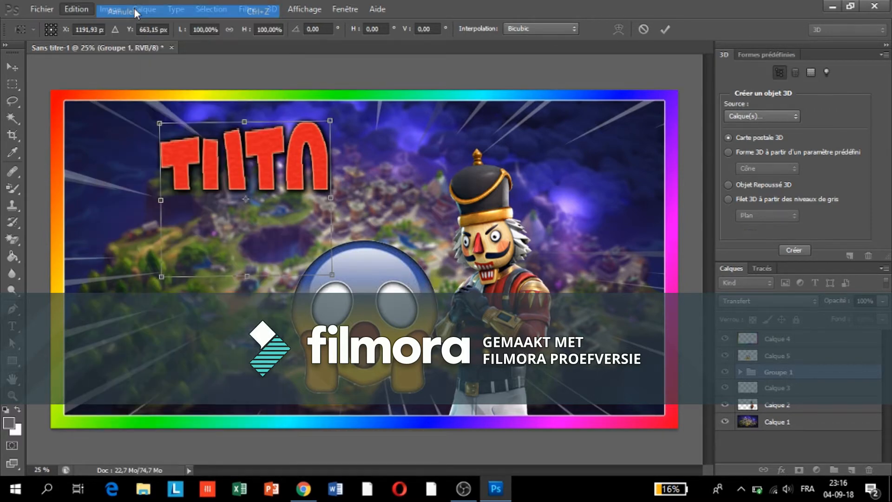
left_click(69, 9)
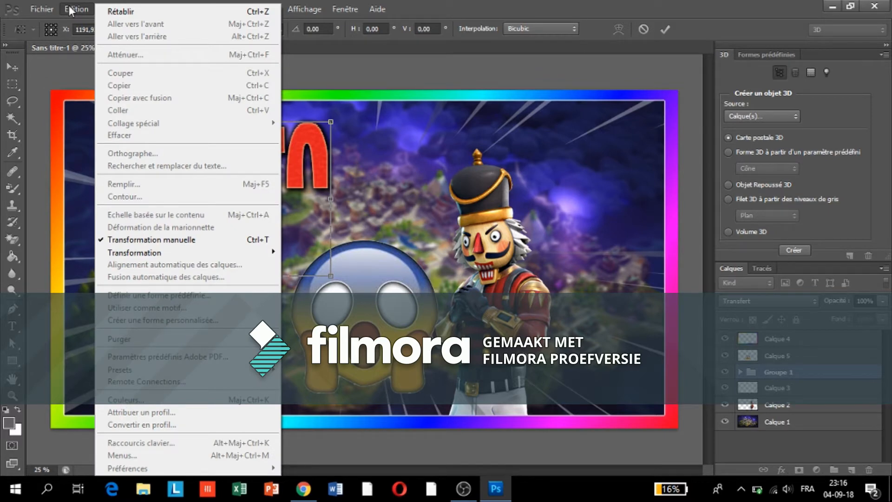
left_click(69, 9)
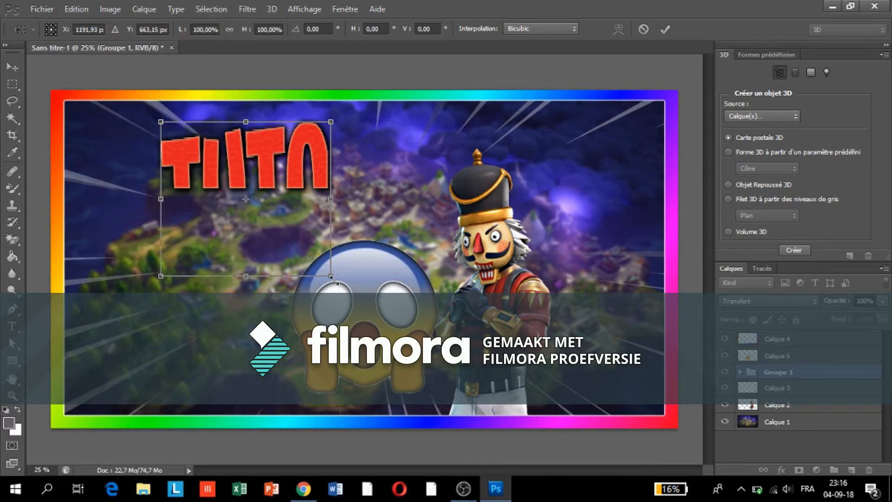
left_click_drag(332, 277, 359, 302)
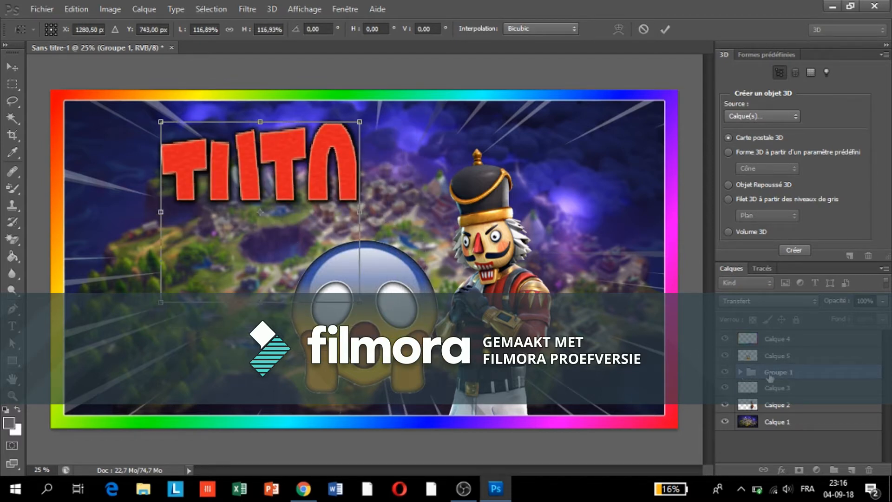
left_click(12, 67)
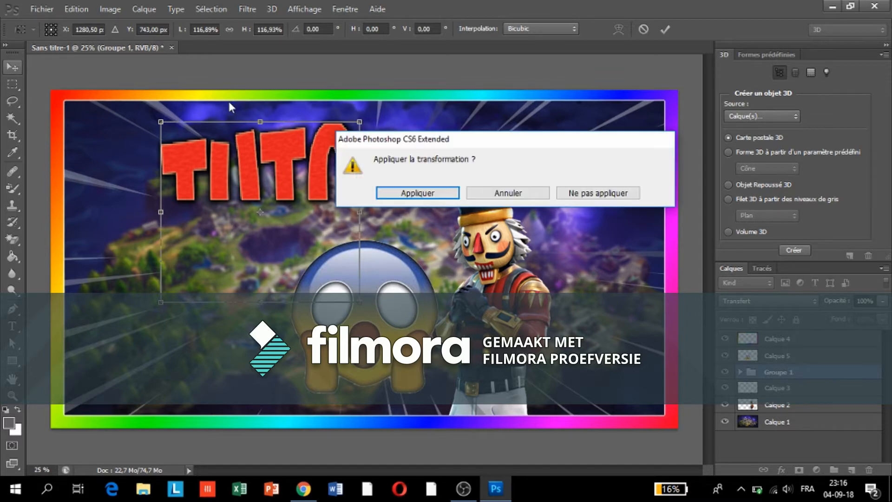
left_click(573, 193)
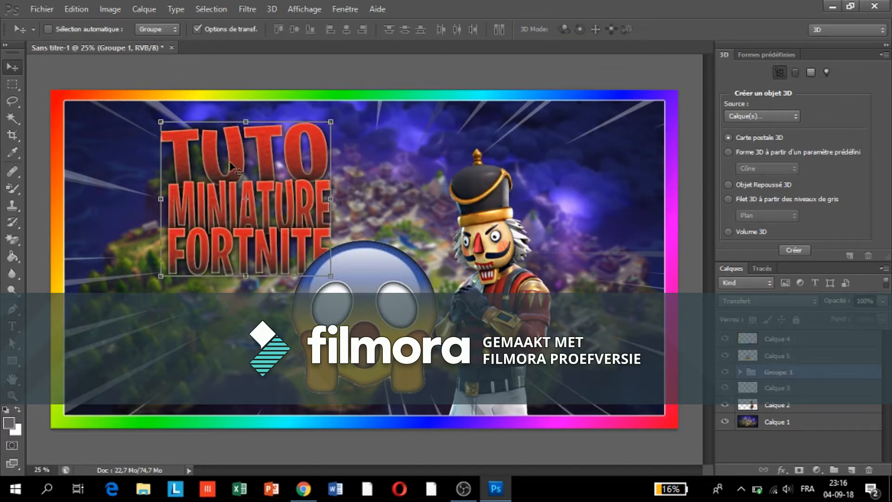
key("ctrl+t")
mouse_move(245, 112)
left_mouse_down()
mouse_move(235, 112)
mouse_move(321, 121)
mouse_move(235, 114)
left_mouse_up()
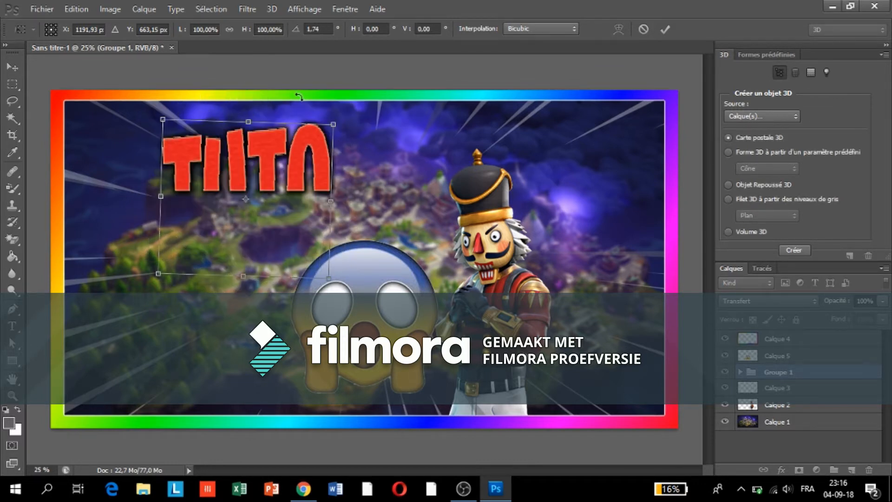
left_click(12, 68)
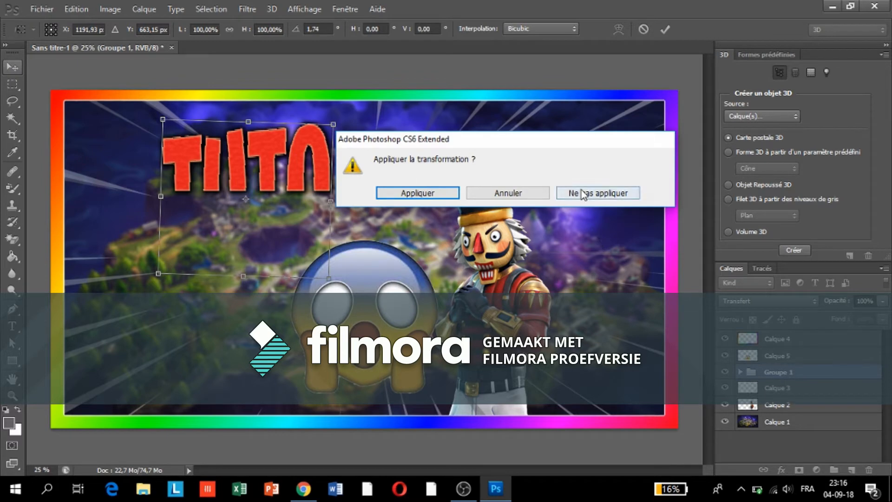
left_click(599, 193)
Step: Shift the title group slightly down-left and place the Calque 5 emoji below it, scaled to 61.86% and rotated -24.62°
left_click_drag(278, 175, 265, 193)
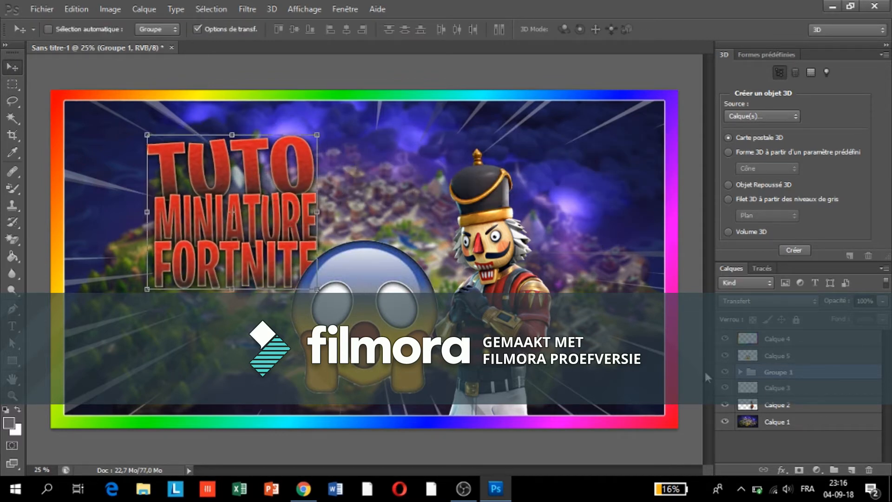
left_click(781, 421)
left_click(790, 404)
left_click(771, 356)
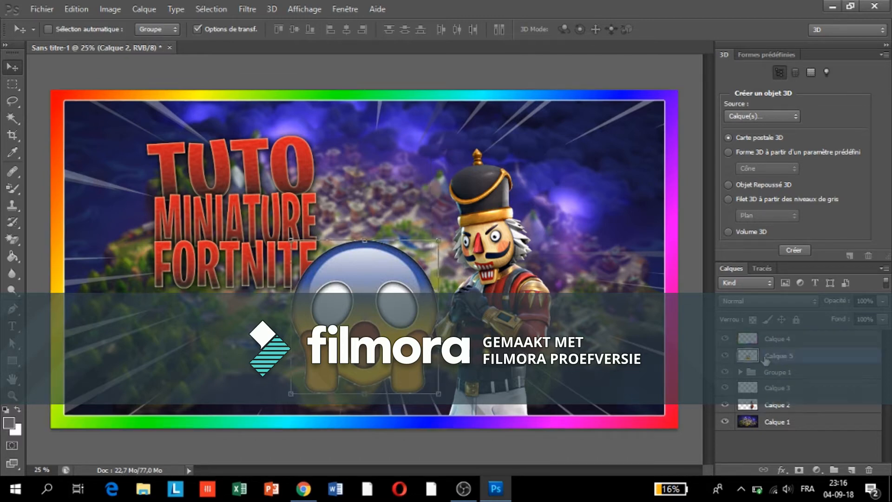
left_click_drag(367, 231, 394, 235)
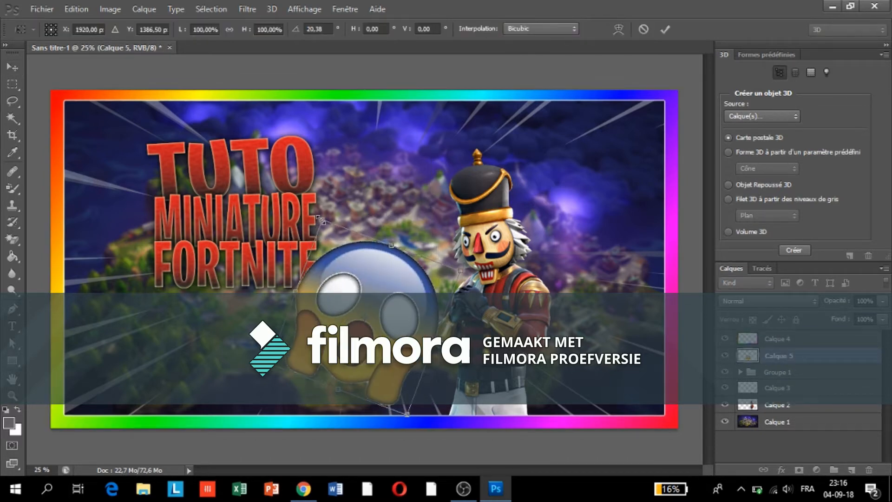
left_click_drag(321, 220, 335, 252)
left_click_drag(405, 254, 219, 275)
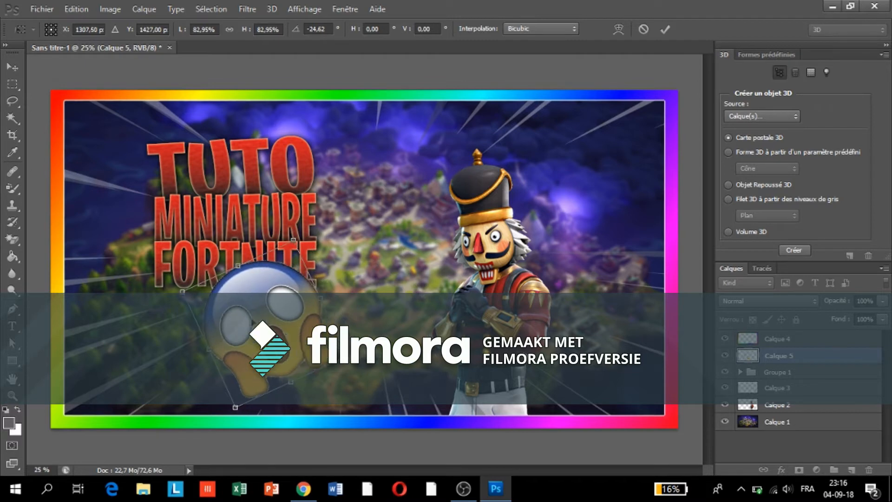
left_click_drag(183, 293, 224, 309)
left_click_drag(276, 323, 233, 337)
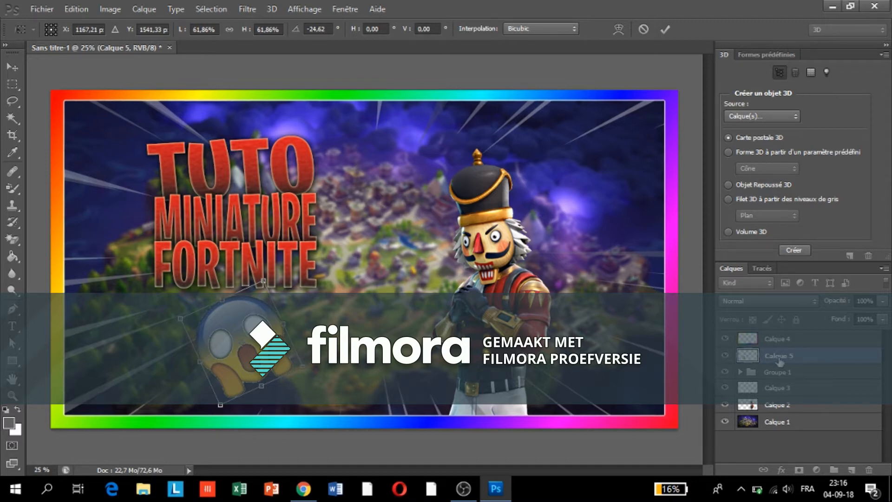
left_click(12, 67)
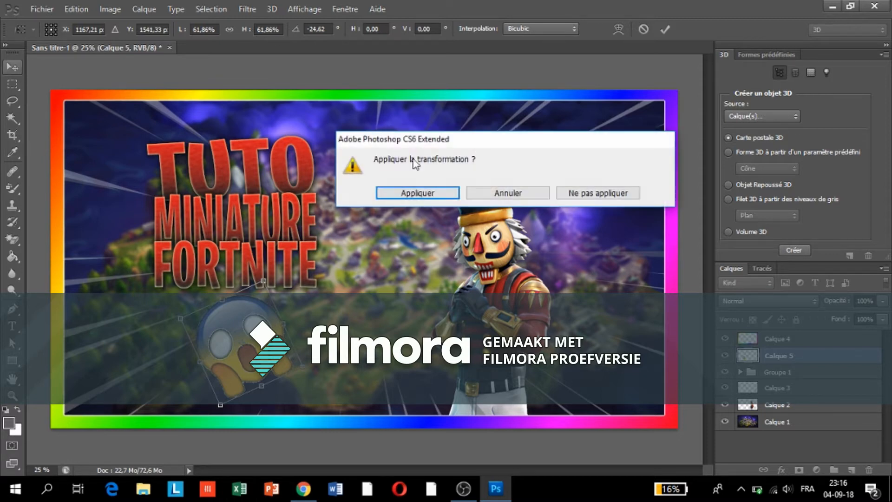
left_click(417, 193)
Step: Apply the gold gradient style preset with a black outline to the emoji layer Calque 5
key("h")
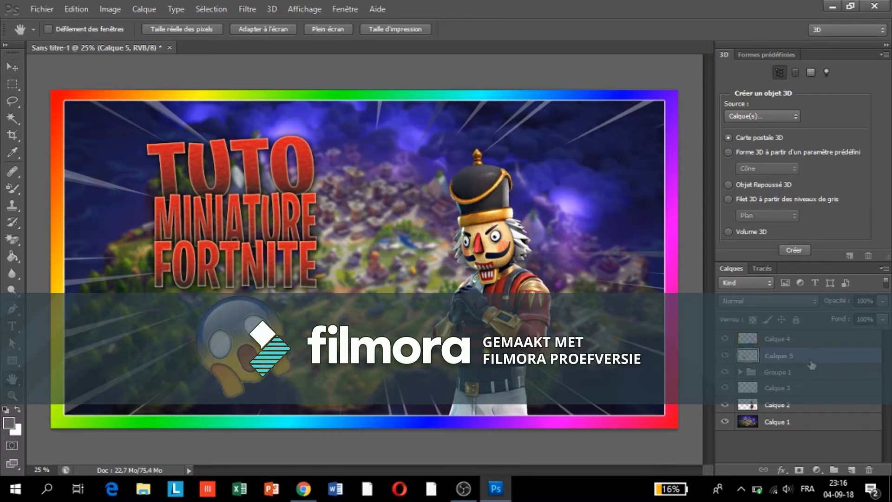
double_click(814, 365)
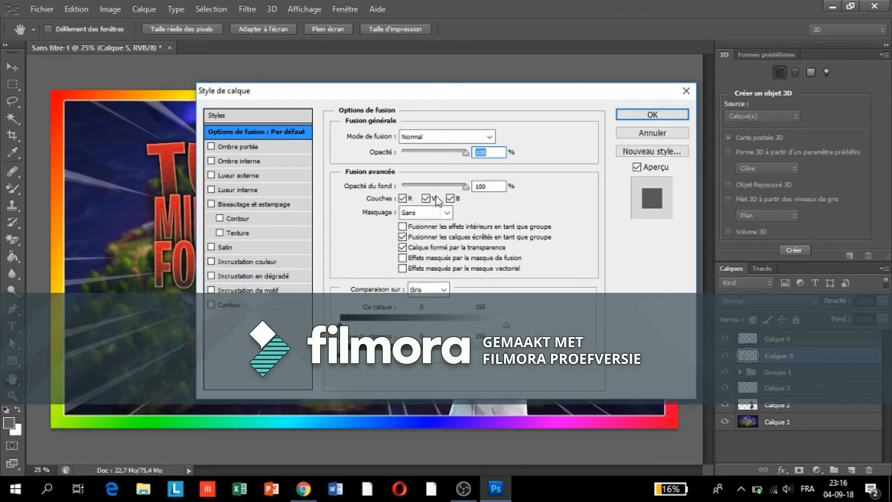
left_click(235, 114)
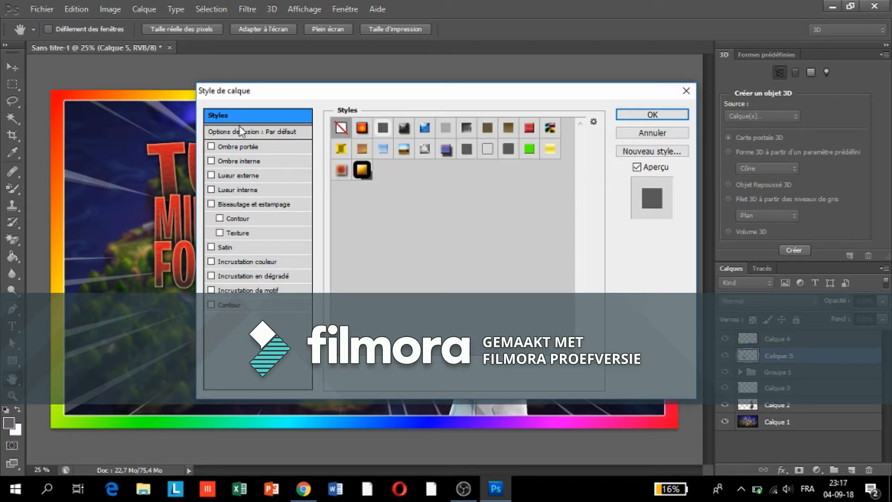
left_click(362, 173)
left_click(653, 115)
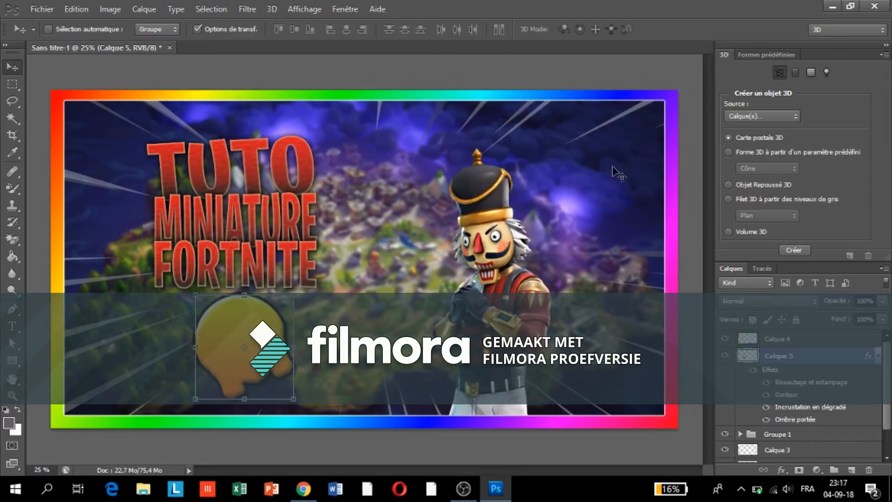
Step: Disable the emoji's gradient overlay and set its outline colour to near-white (RGB 248, 248, 248)
double_click(836, 359)
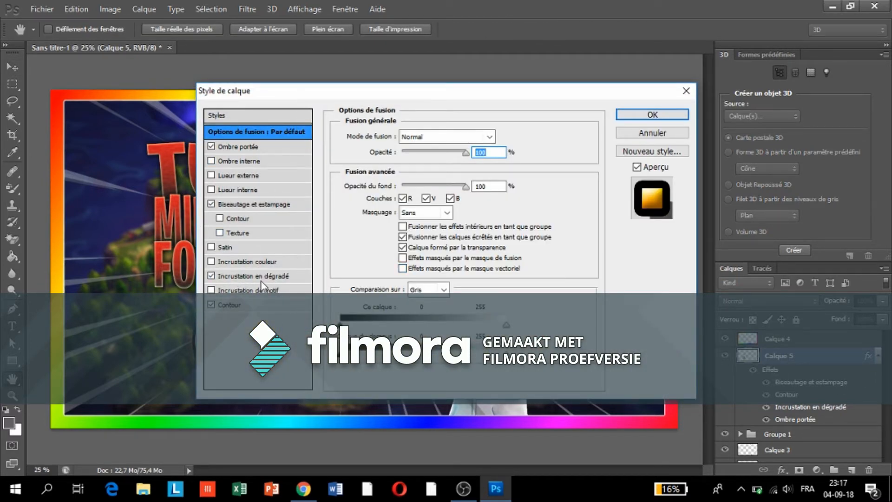
left_click(211, 275)
left_click_drag(320, 97, 437, 91)
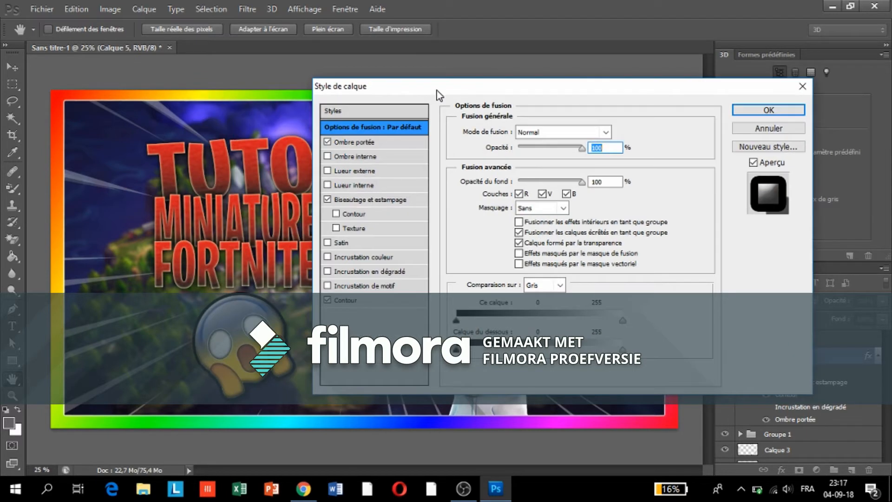
left_click(351, 301)
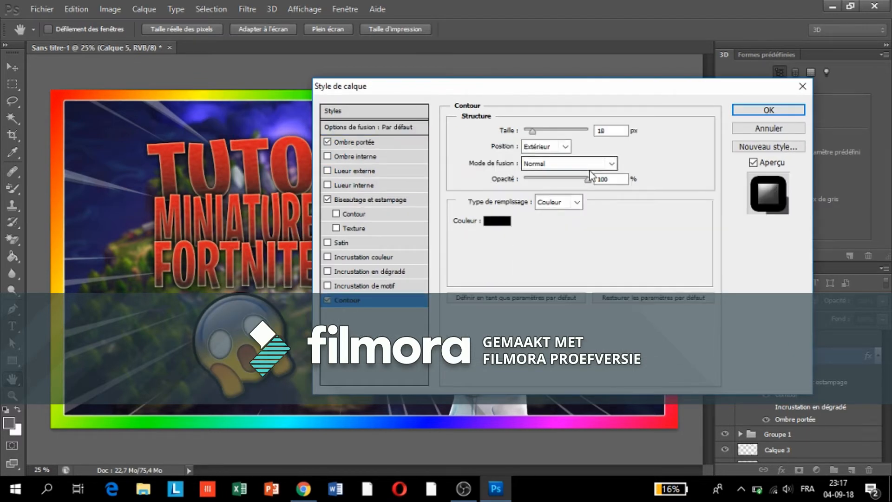
left_click(492, 222)
left_click(409, 190)
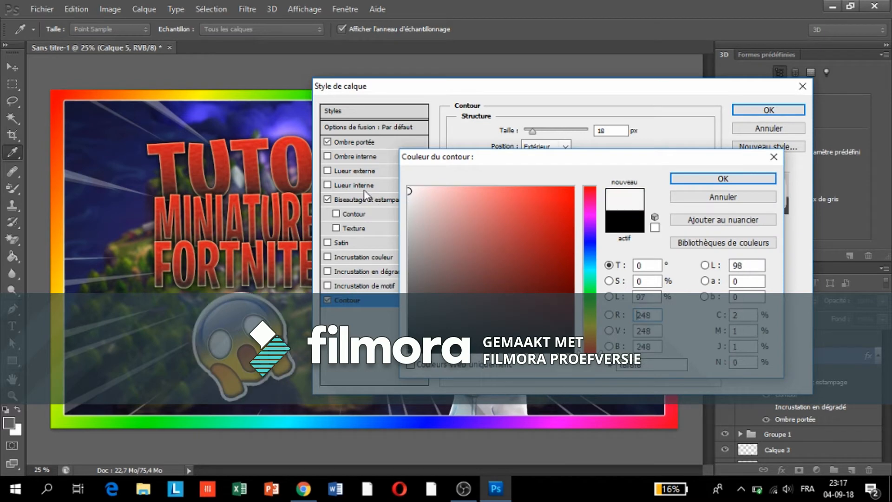
left_click(723, 179)
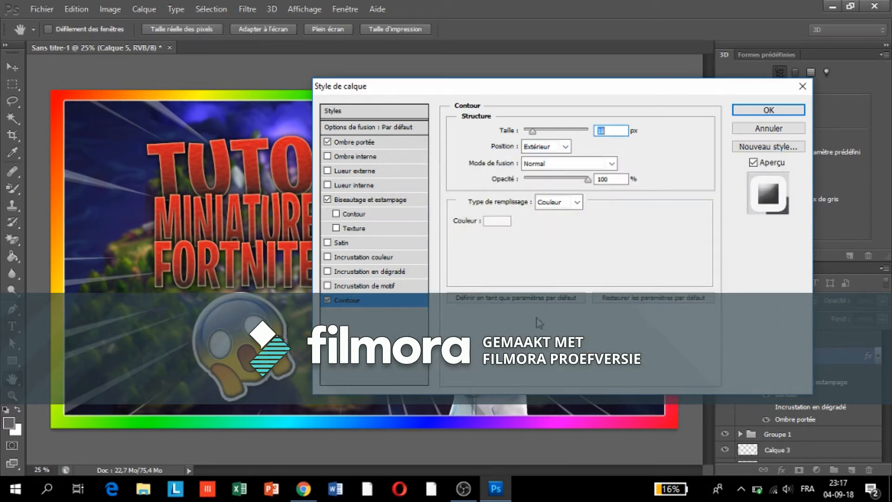
left_click(779, 112)
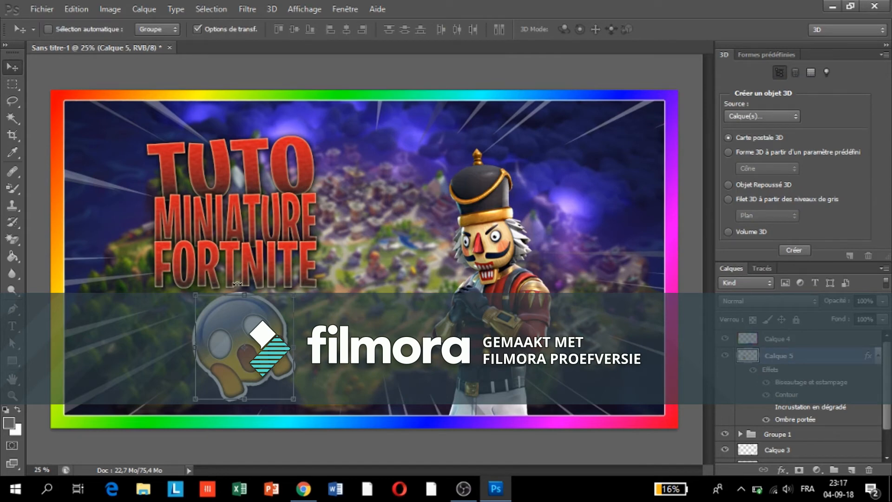
Step: Rotate the emoji by -6.09°, apply the transformation and adjust its position below the title
left_click_drag(237, 284, 231, 286)
left_click_drag(237, 329, 233, 328)
left_click(19, 69)
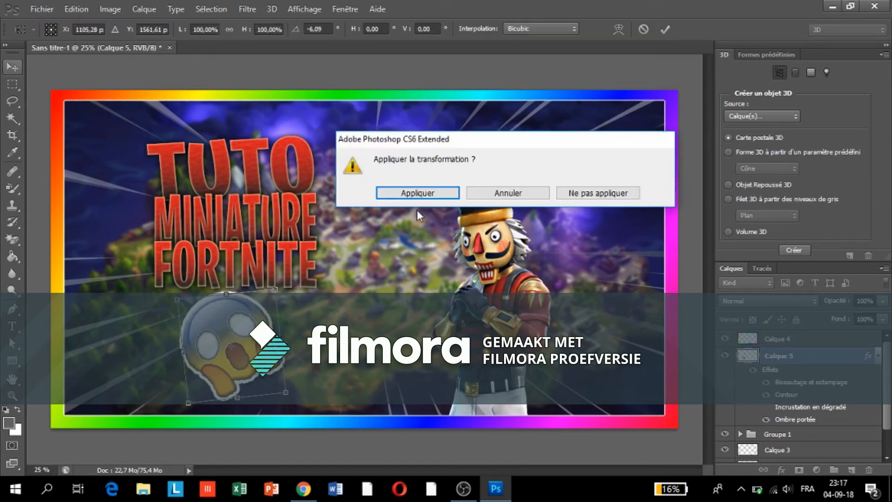
left_click(383, 192)
left_click_drag(248, 366, 272, 378)
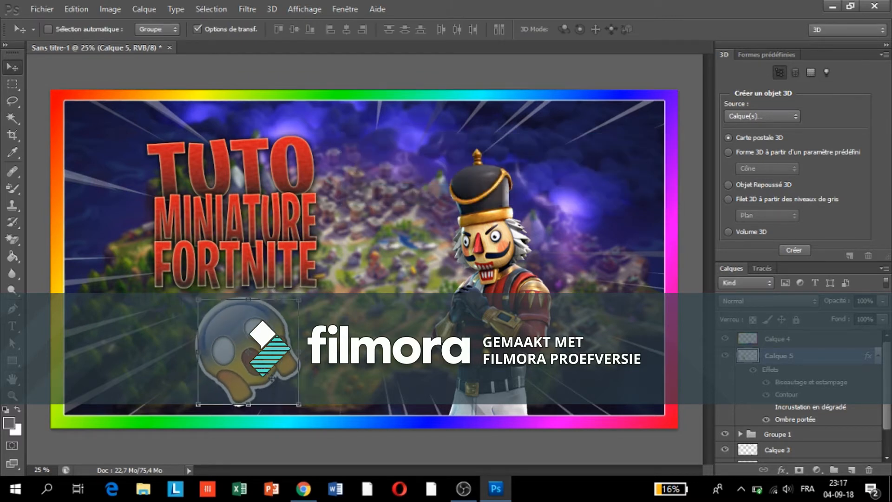
Step: Move the title group Groupe 1 next to the character and place the emoji at the title's upper left
left_click(754, 441)
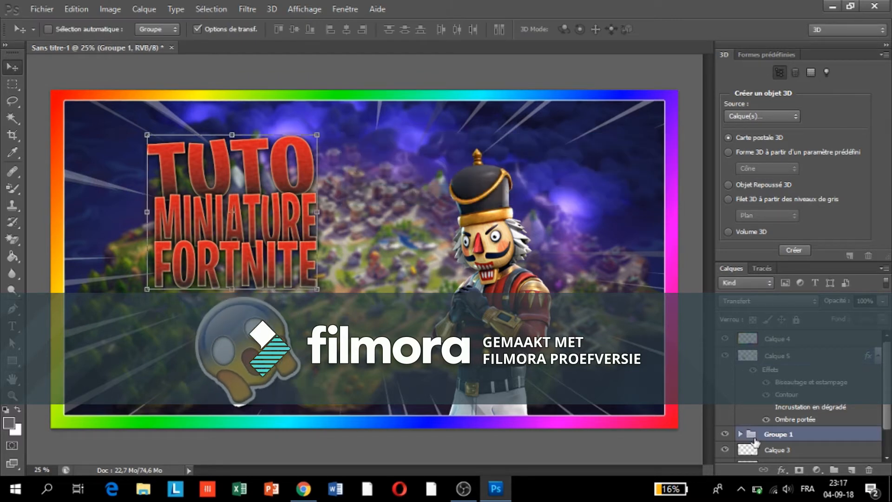
left_click_drag(281, 203, 396, 232)
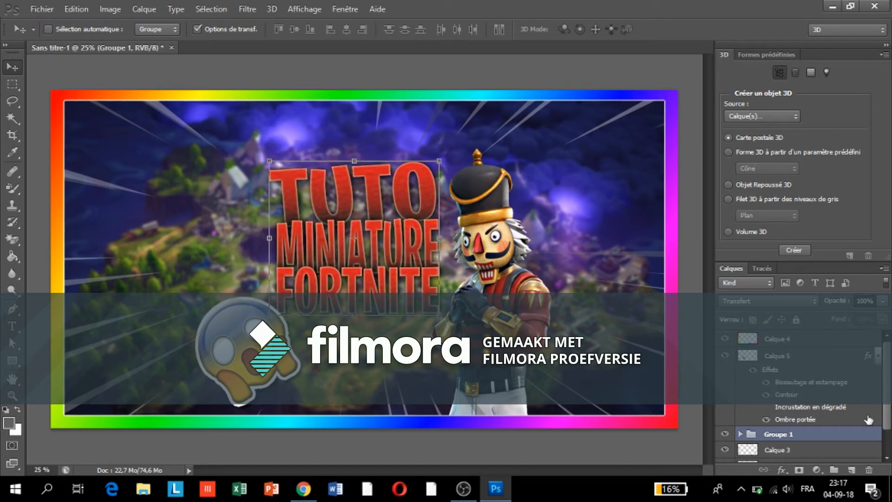
left_click(790, 357)
left_click_drag(255, 344, 226, 193)
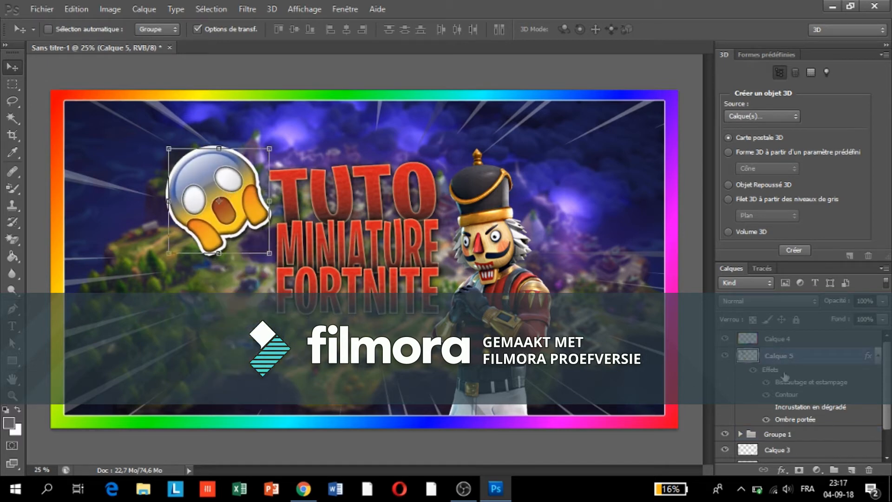
Step: Shift the character on Calque 2 to the right, away from the title
scroll(788, 397, "down", 1)
left_click(790, 450)
left_click_drag(400, 314, 426, 313)
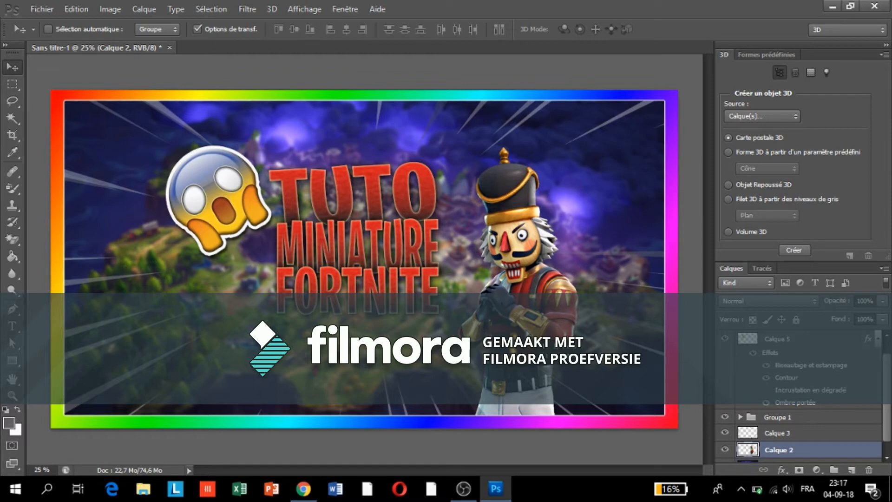
Step: Move the title group Groupe 1 slightly down and to the right, closer to the character
left_click(773, 418)
left_click(877, 342)
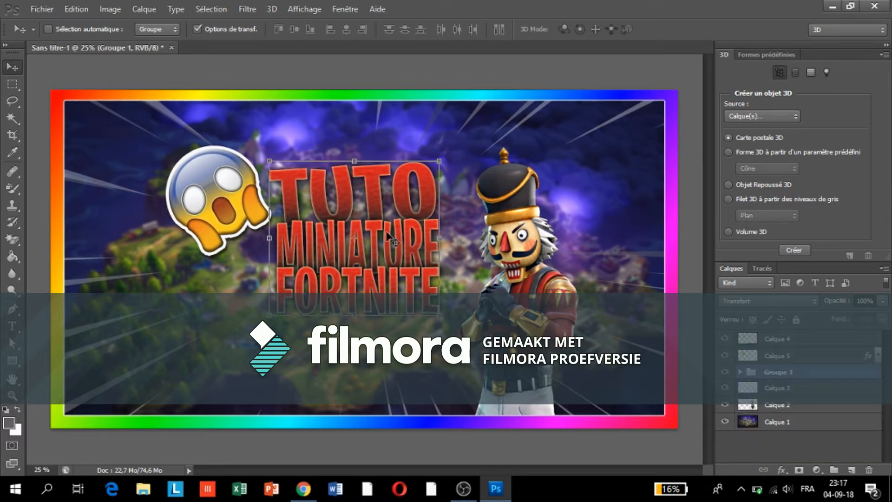
left_click_drag(378, 239, 381, 248)
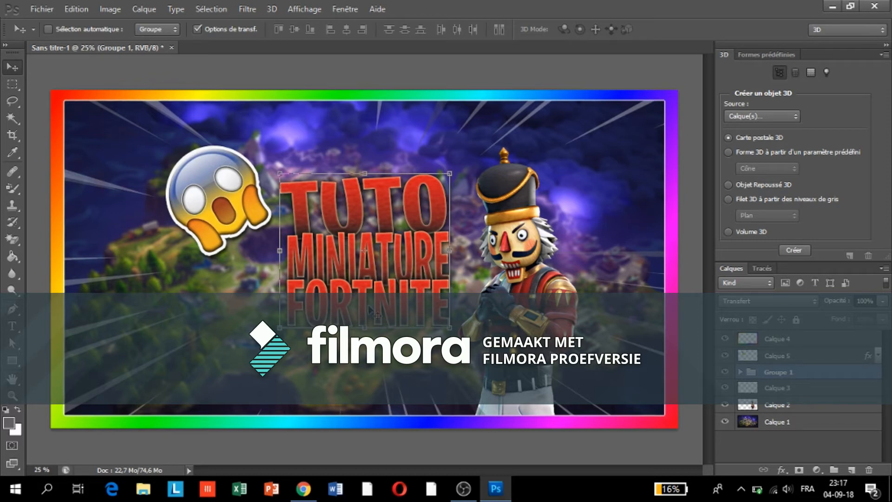
Step: Select the emoji layer Calque 5 and move the emoji up and right so it overlaps the title's upper-left corner
left_click_drag(208, 231, 196, 198)
left_click(789, 356)
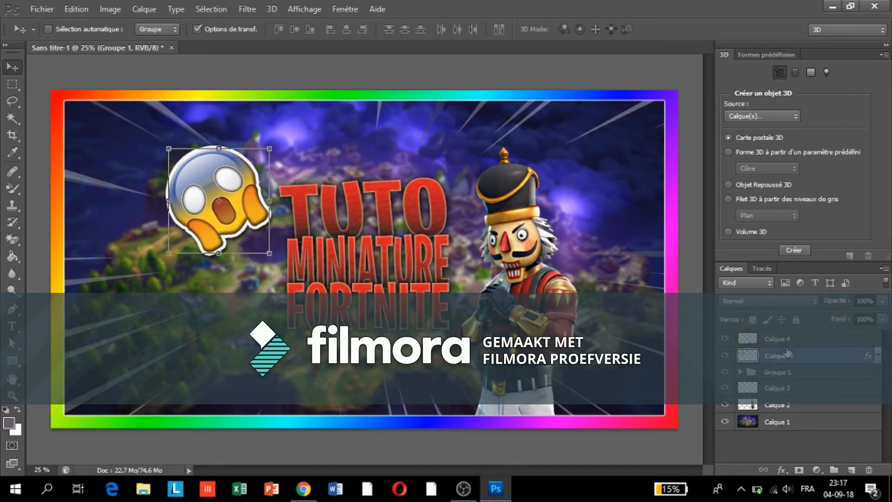
left_click_drag(243, 223, 274, 181)
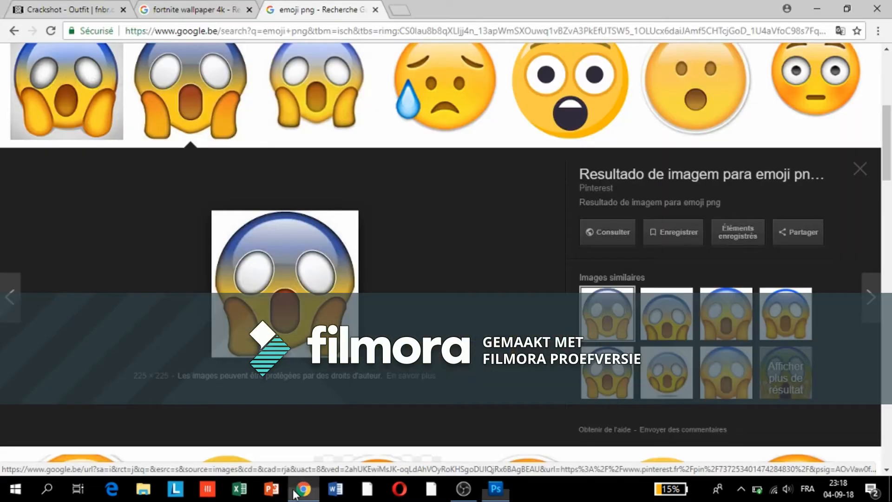
Step: Switch to Chrome, load the fnbr.co home page and open the Tricera Ops outfit from its list of cosmetics
left_click(304, 488)
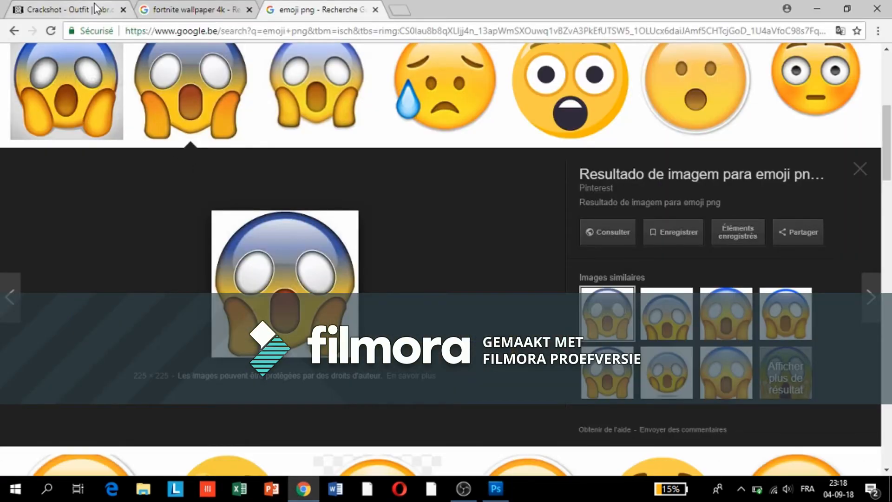
left_click(95, 9)
left_click(73, 115)
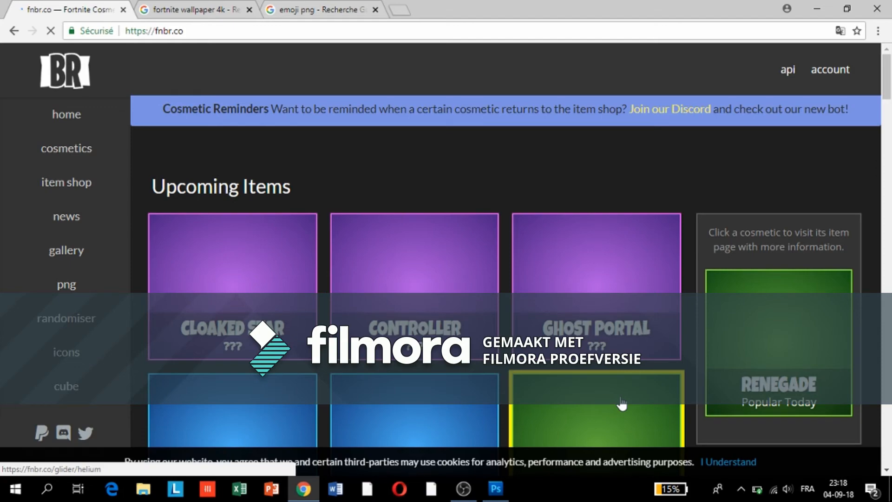
scroll(622, 404, "down", 18)
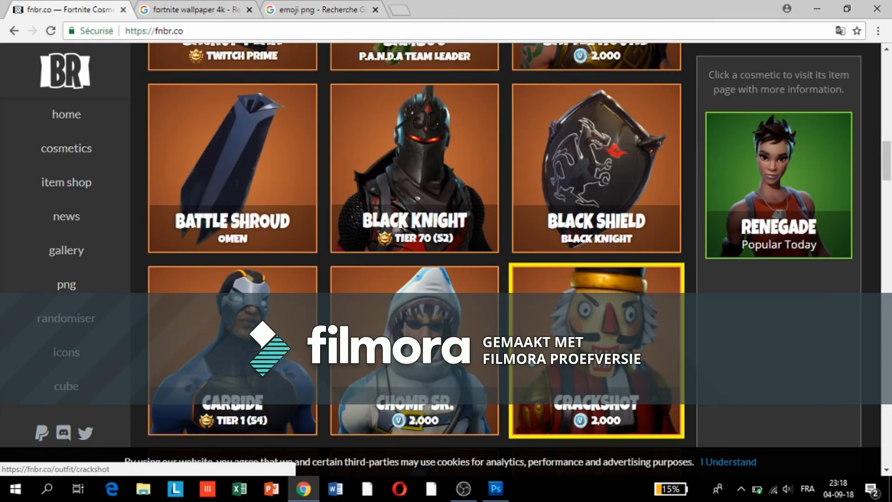
scroll(597, 371, "down", 4)
scroll(597, 371, "up", 6)
scroll(596, 371, "up", 4)
scroll(530, 363, "down", 12)
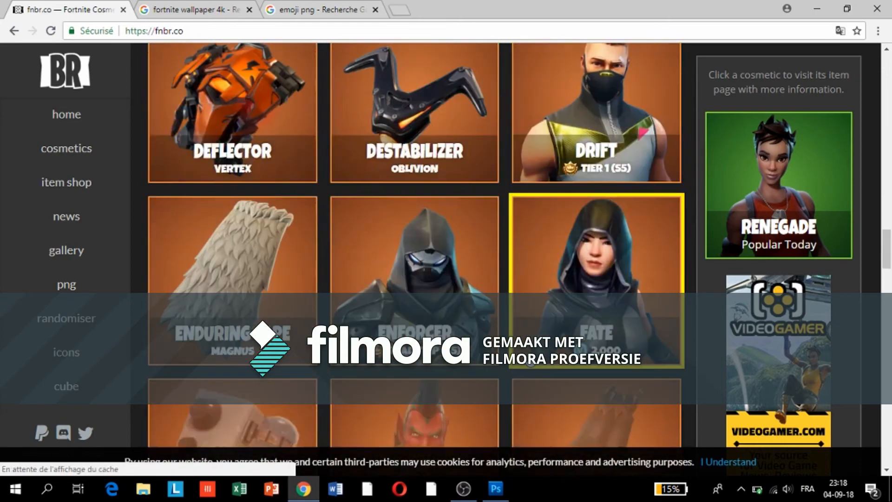
scroll(530, 363, "down", 20)
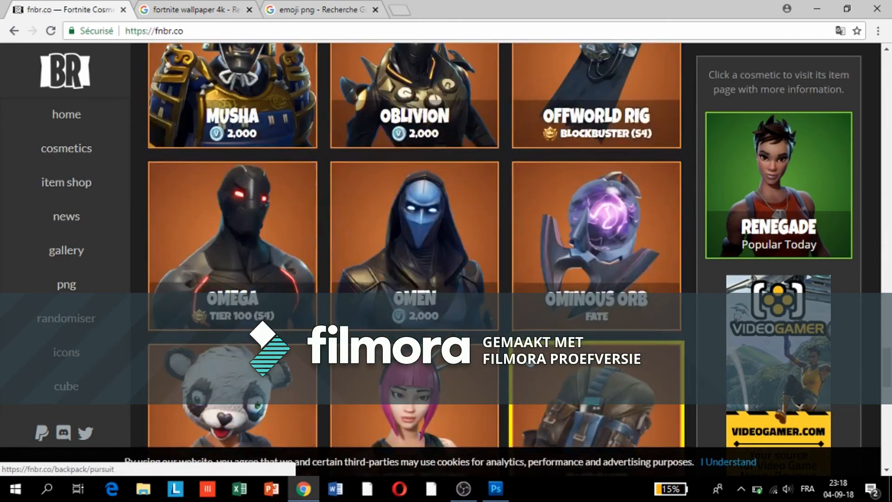
scroll(530, 364, "down", 20)
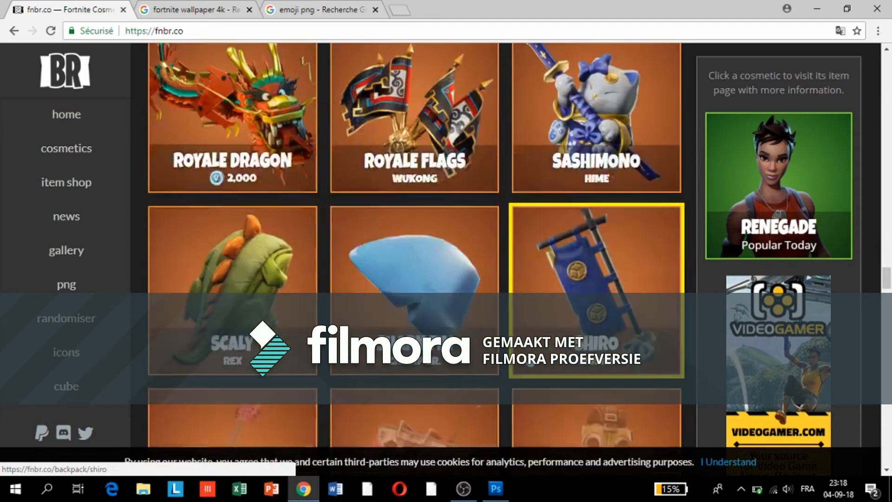
scroll(530, 363, "down", 18)
left_click(480, 252)
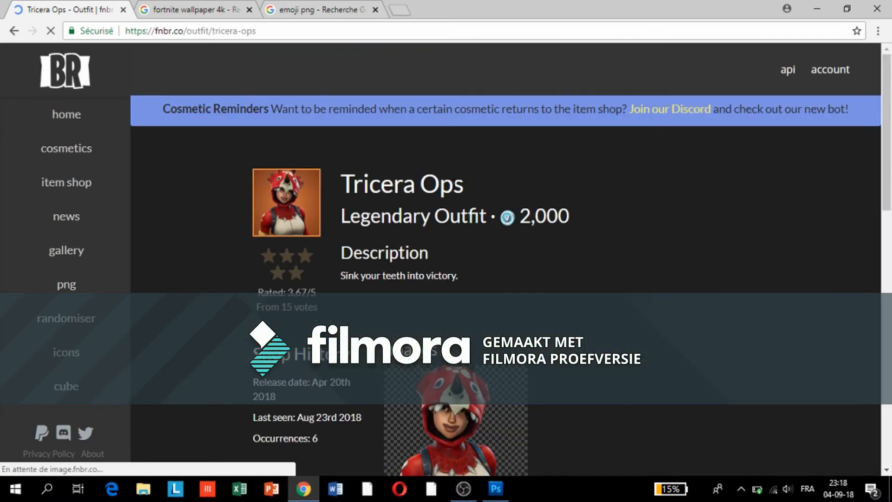
Step: Copy the Featured image of Tricera Ops, paste it into the Photoshop thumbnail and place it over the title's left part
scroll(616, 319, "down", 7)
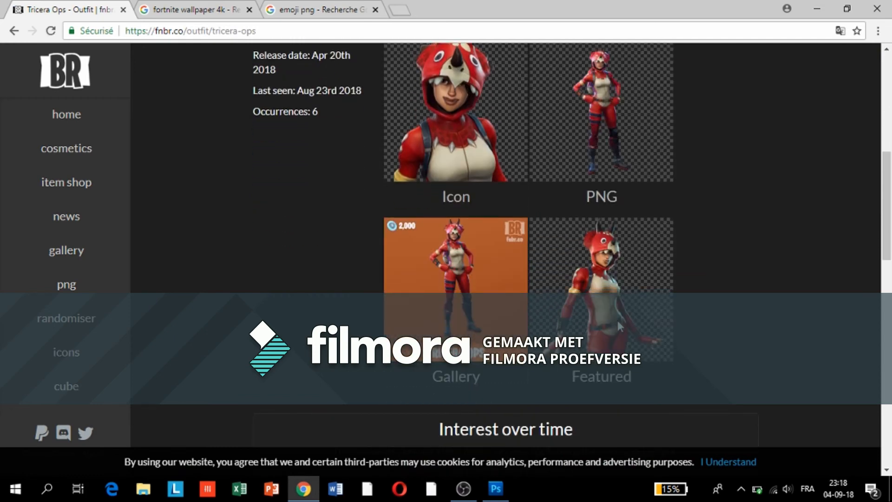
right_click(619, 323)
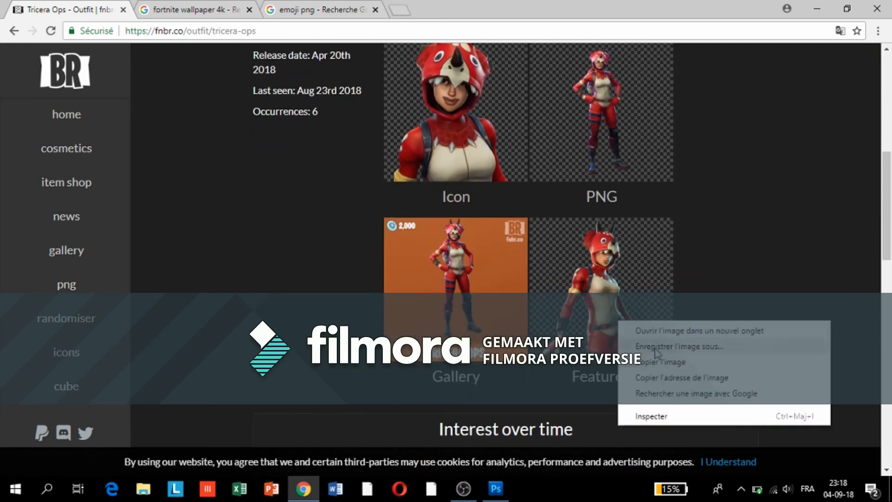
left_click(687, 363)
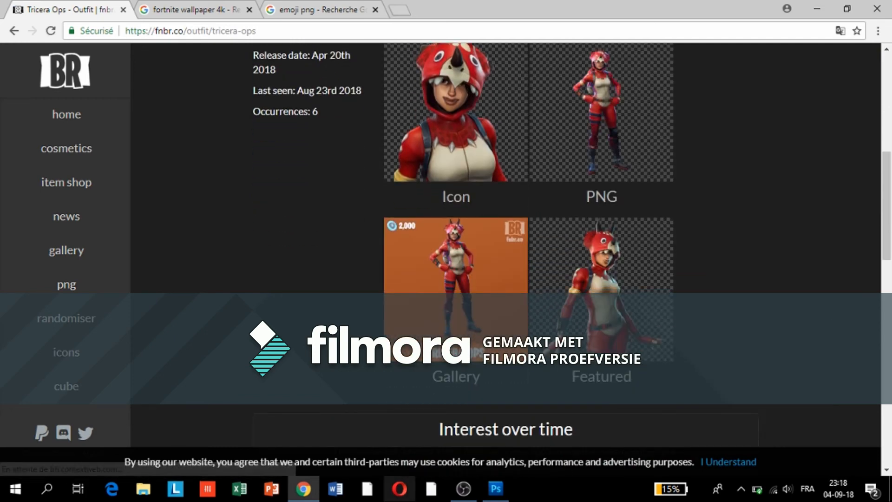
left_click(497, 490)
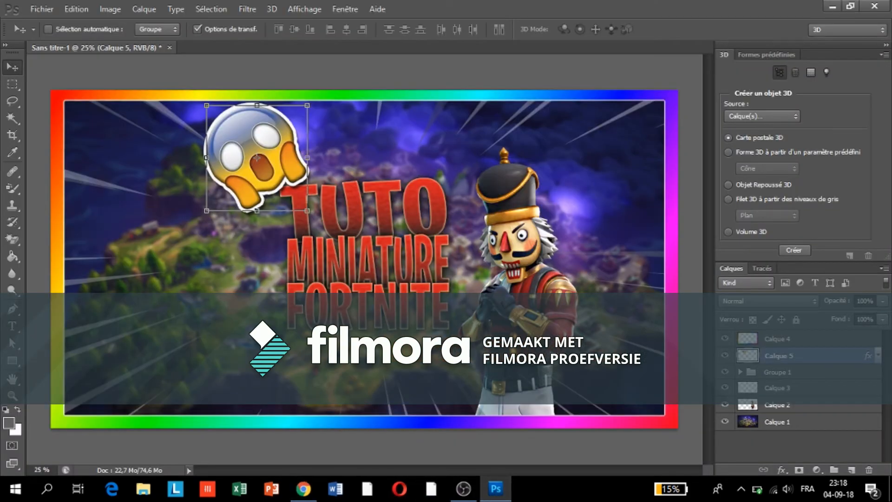
key("ctrl+v")
left_click_drag(380, 254, 302, 245)
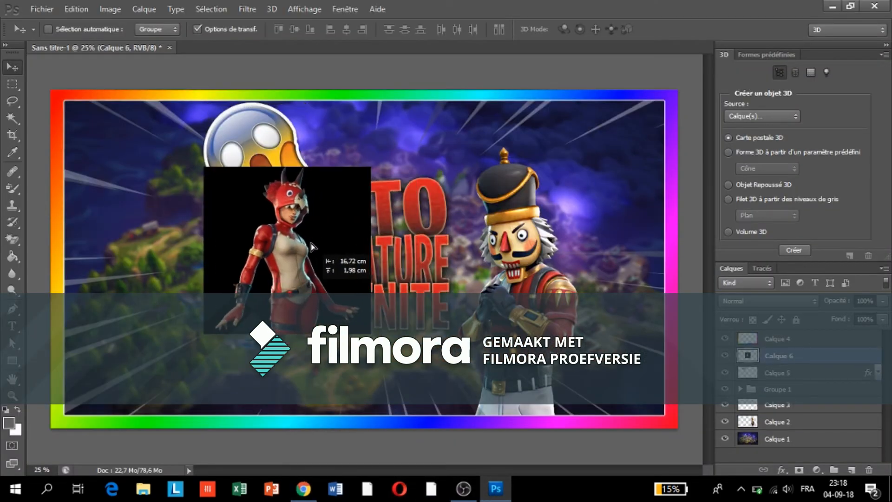
Step: Erase the black background on both sides of the Tricera Ops character with the Magic Eraser at tolerance 32
left_click(12, 239)
left_click(220, 210)
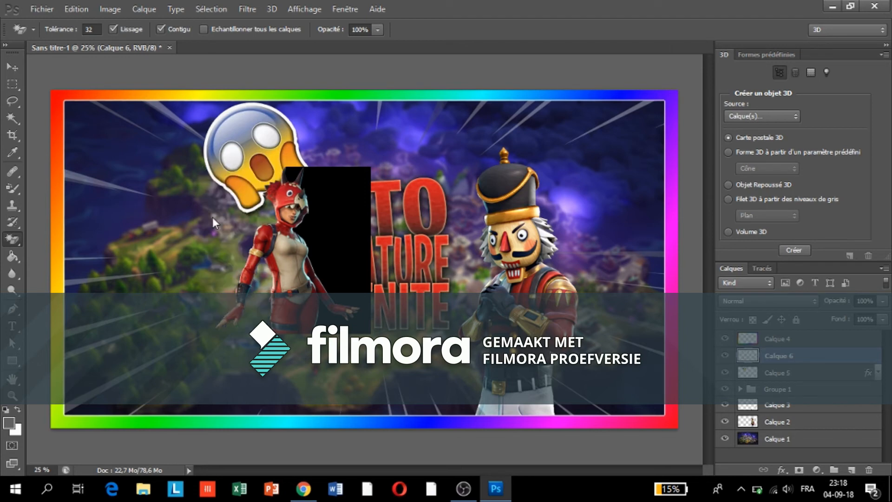
left_click(331, 219)
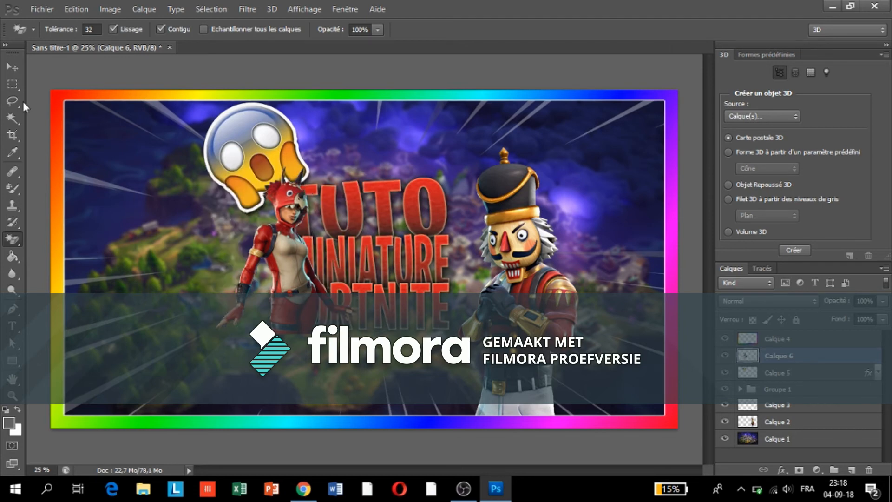
Step: Move the Tricera Ops character to the thumbnail's lower-left corner and enlarge it to about 152%
left_click(12, 68)
left_click_drag(304, 239, 210, 324)
left_click(112, 248)
left_click_drag(112, 248, 68, 144)
left_click_drag(67, 144, 66, 142)
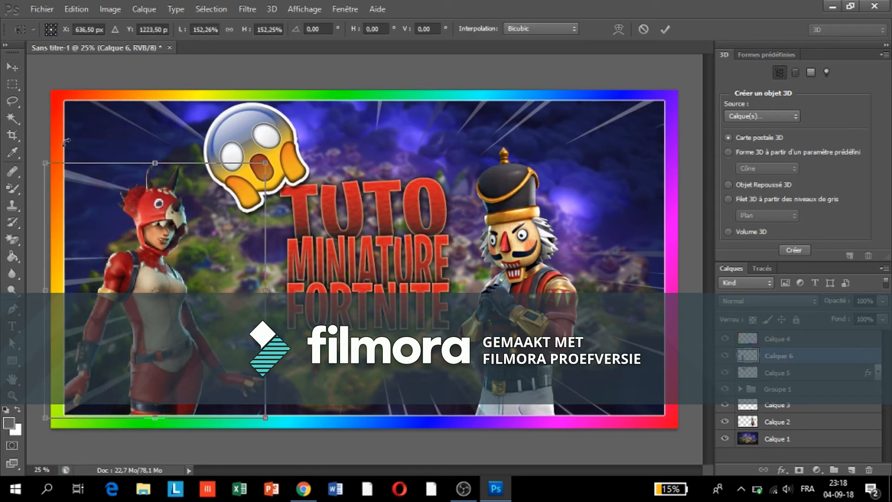
Step: Shift the enlarged Tricera Ops character right towards the title, apply the transformation and fine-tune its position
left_click_drag(182, 329, 223, 327)
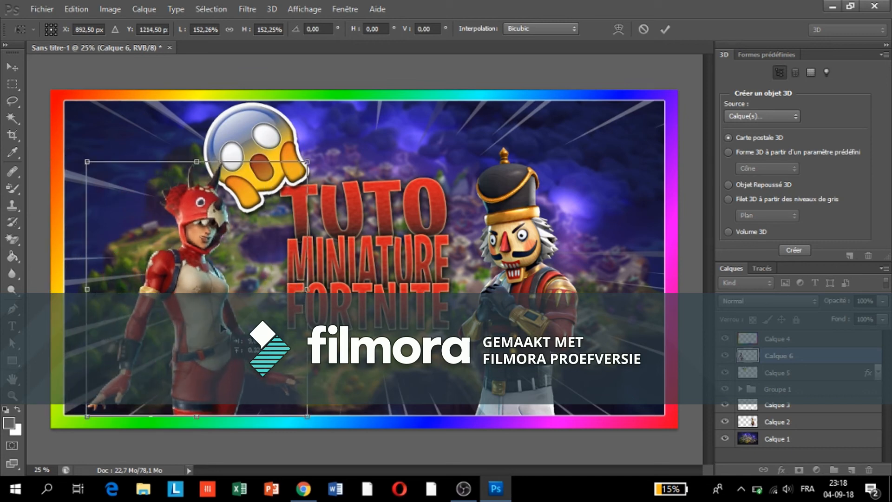
left_click(16, 70)
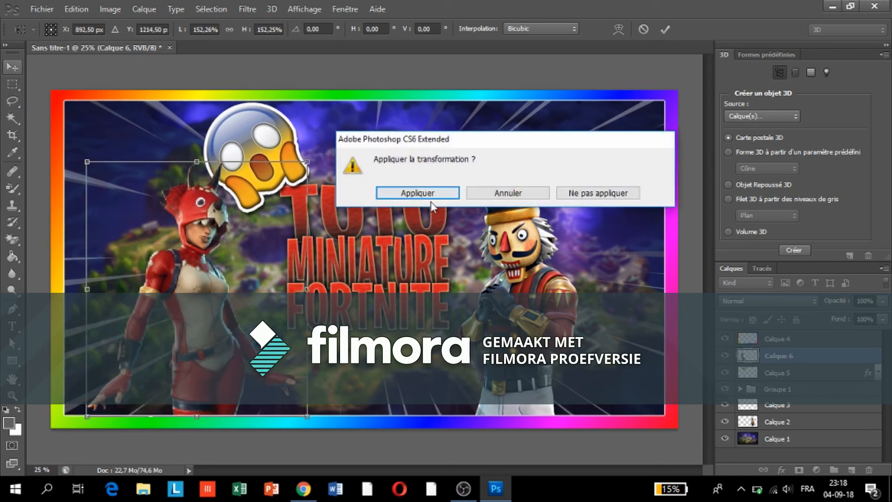
left_click(427, 193)
left_click_drag(213, 306, 213, 305)
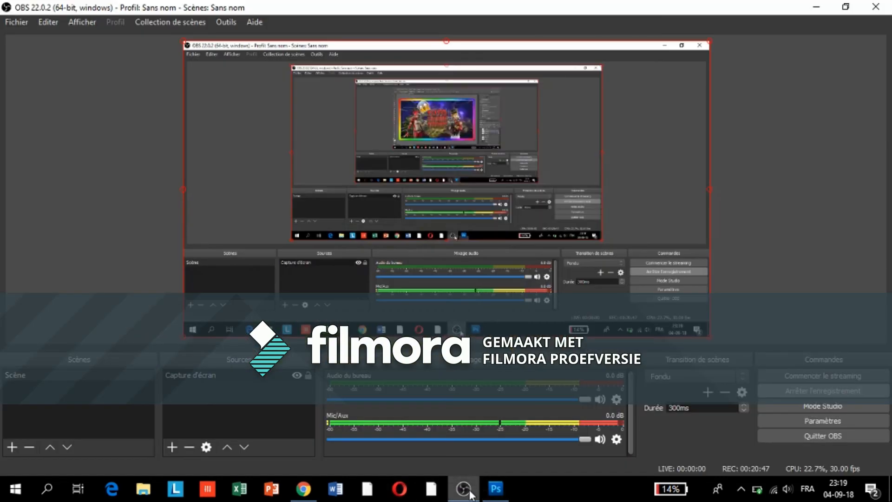
left_click(470, 494)
left_click(470, 492)
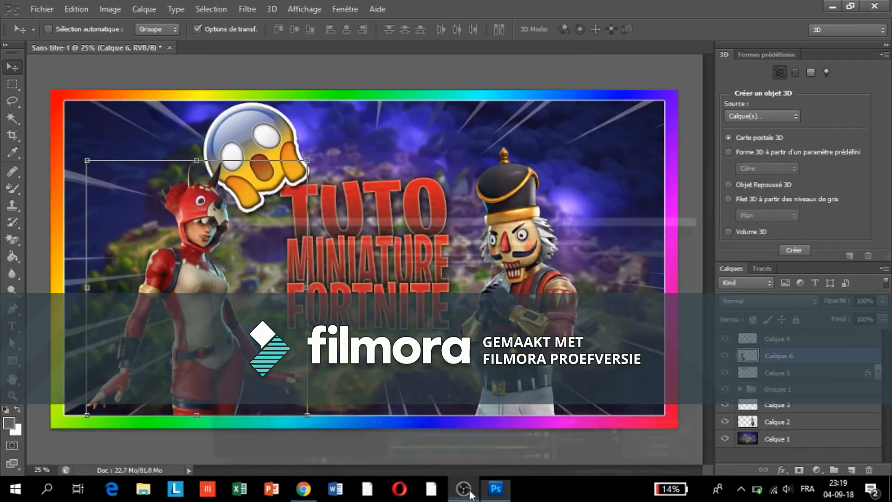